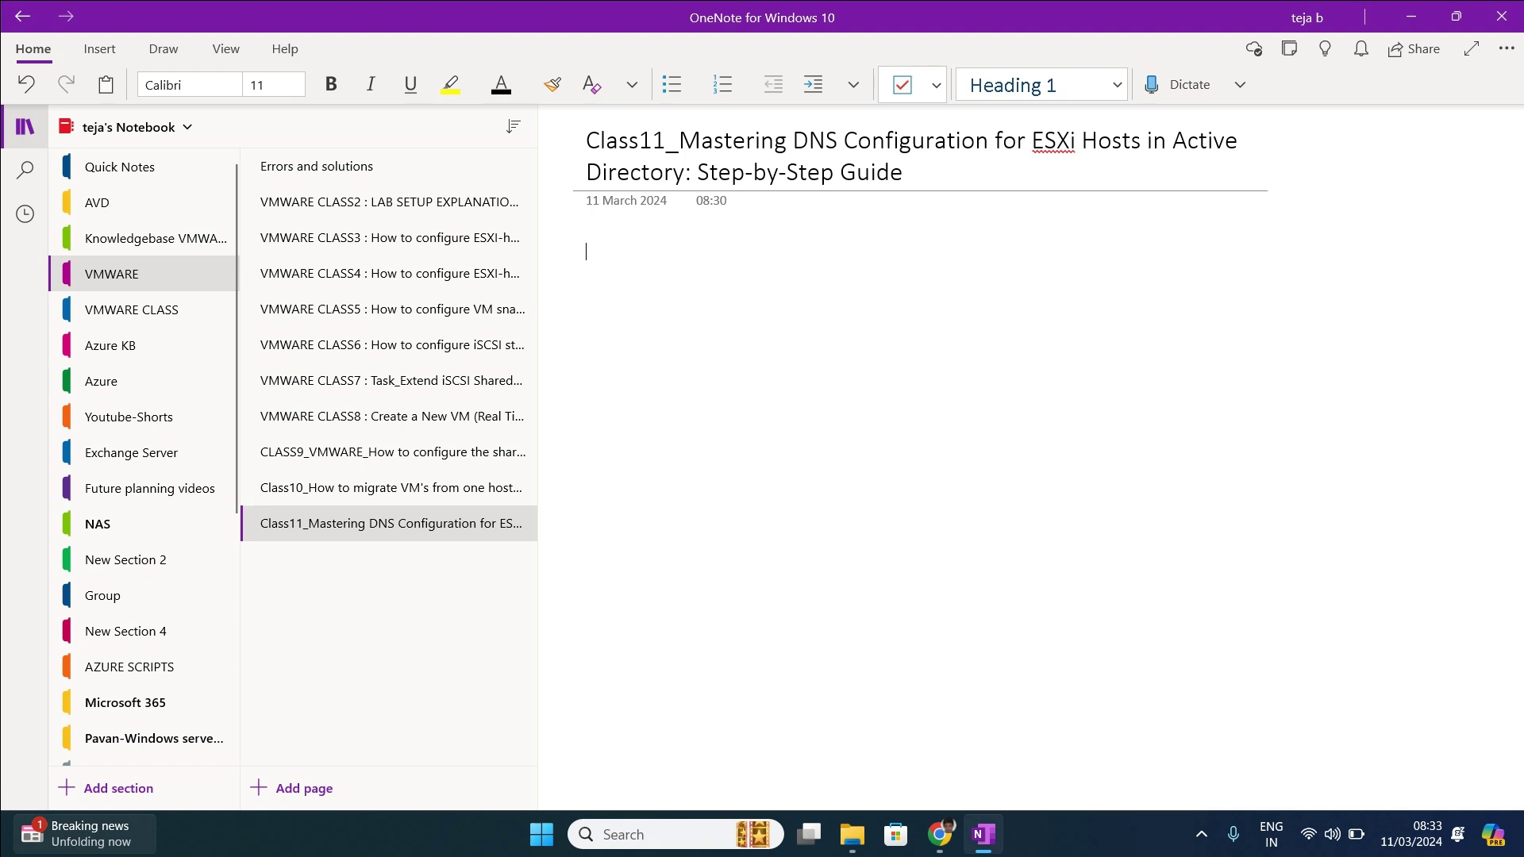
- Note the lab addresses below the page title on two lines: "DC ---192.168.29.200" and "vcenter IP 192.168.29.210"
{"action": "left_click_drag", "start_coordinate": [1027, 142], "coordinate": [1147, 142]}
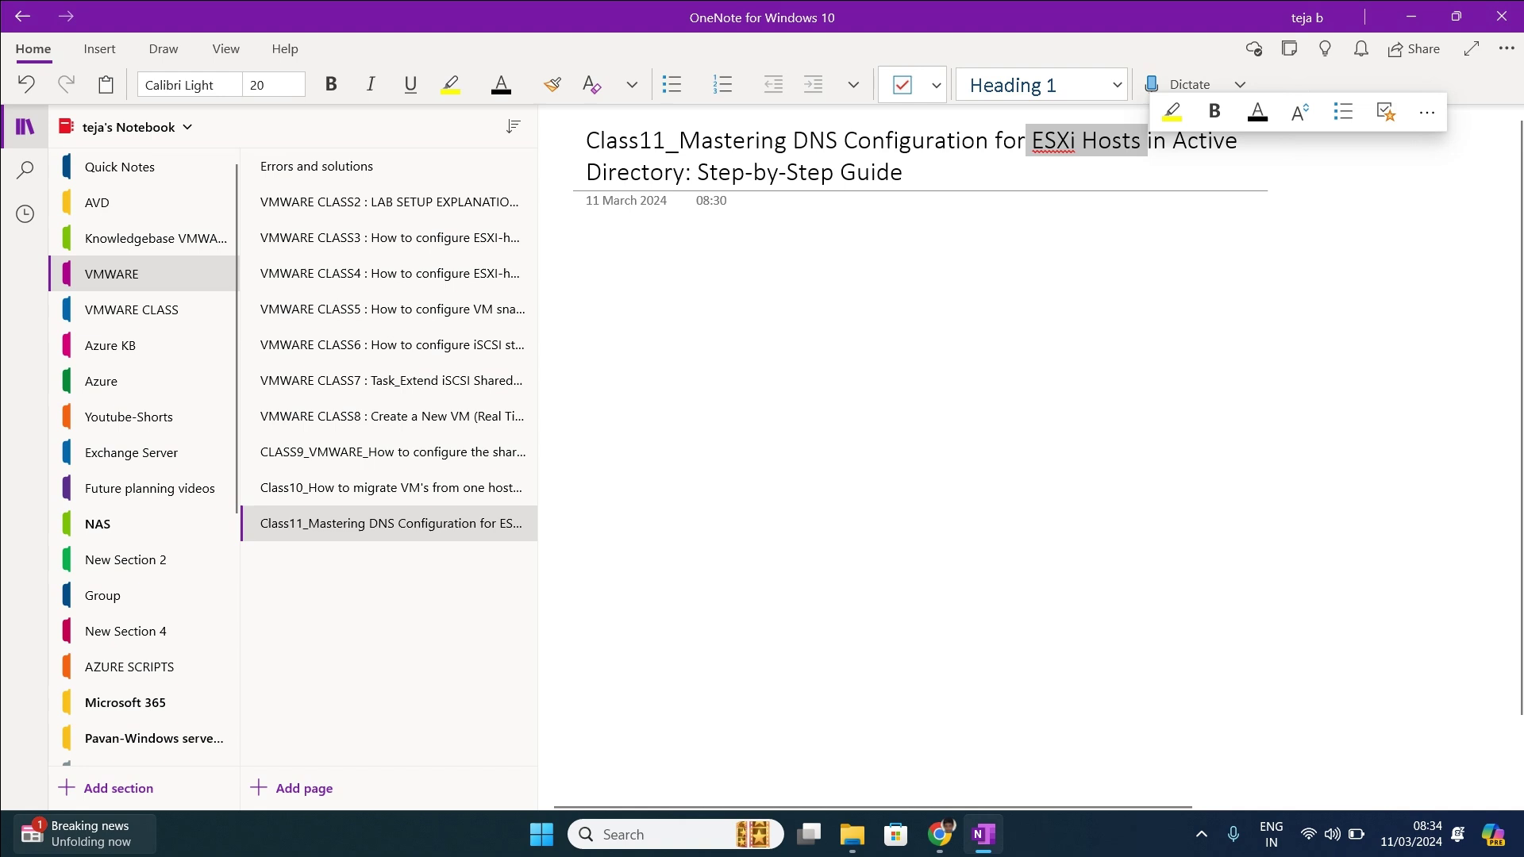
{"action": "left_click", "coordinate": [913, 367]}
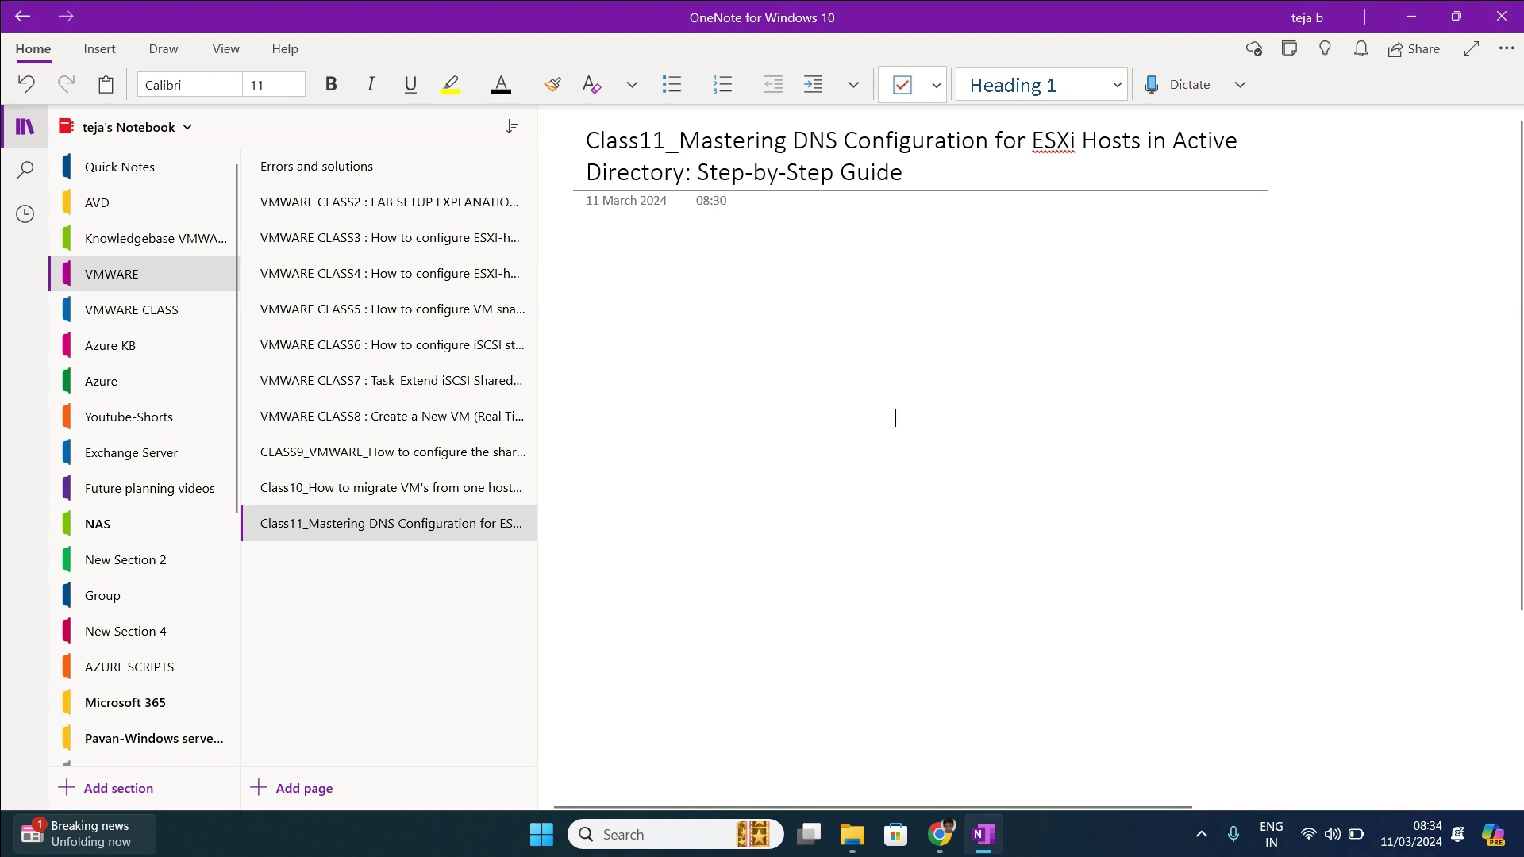
{"action": "left_click", "coordinate": [586, 275]}
{"action": "type", "text": "DC "}
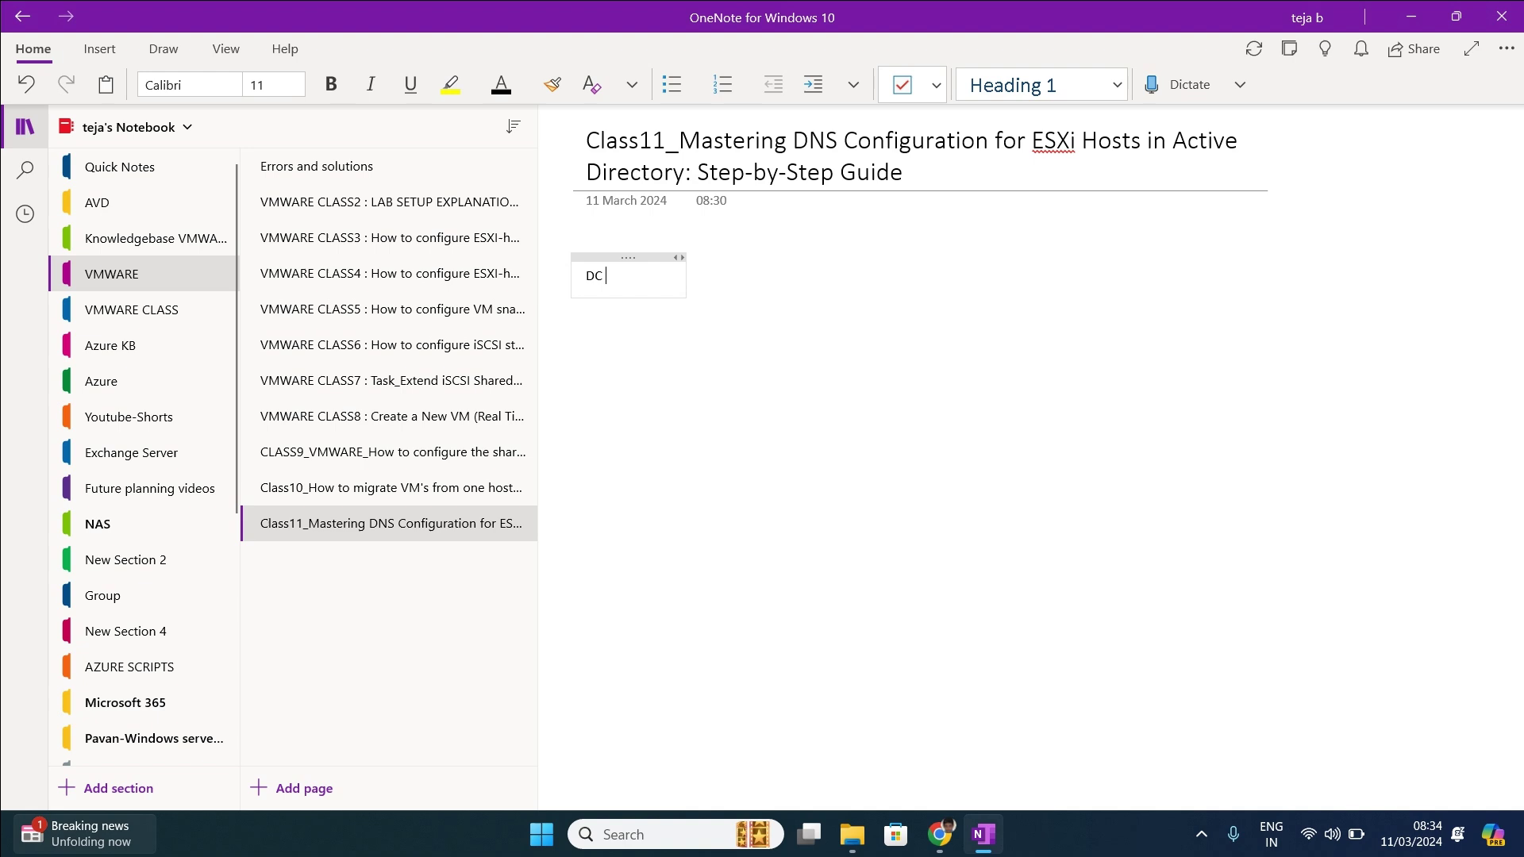
{"action": "type", "text": "---192.168.29.200"}
{"action": "key", "text": "Return"}
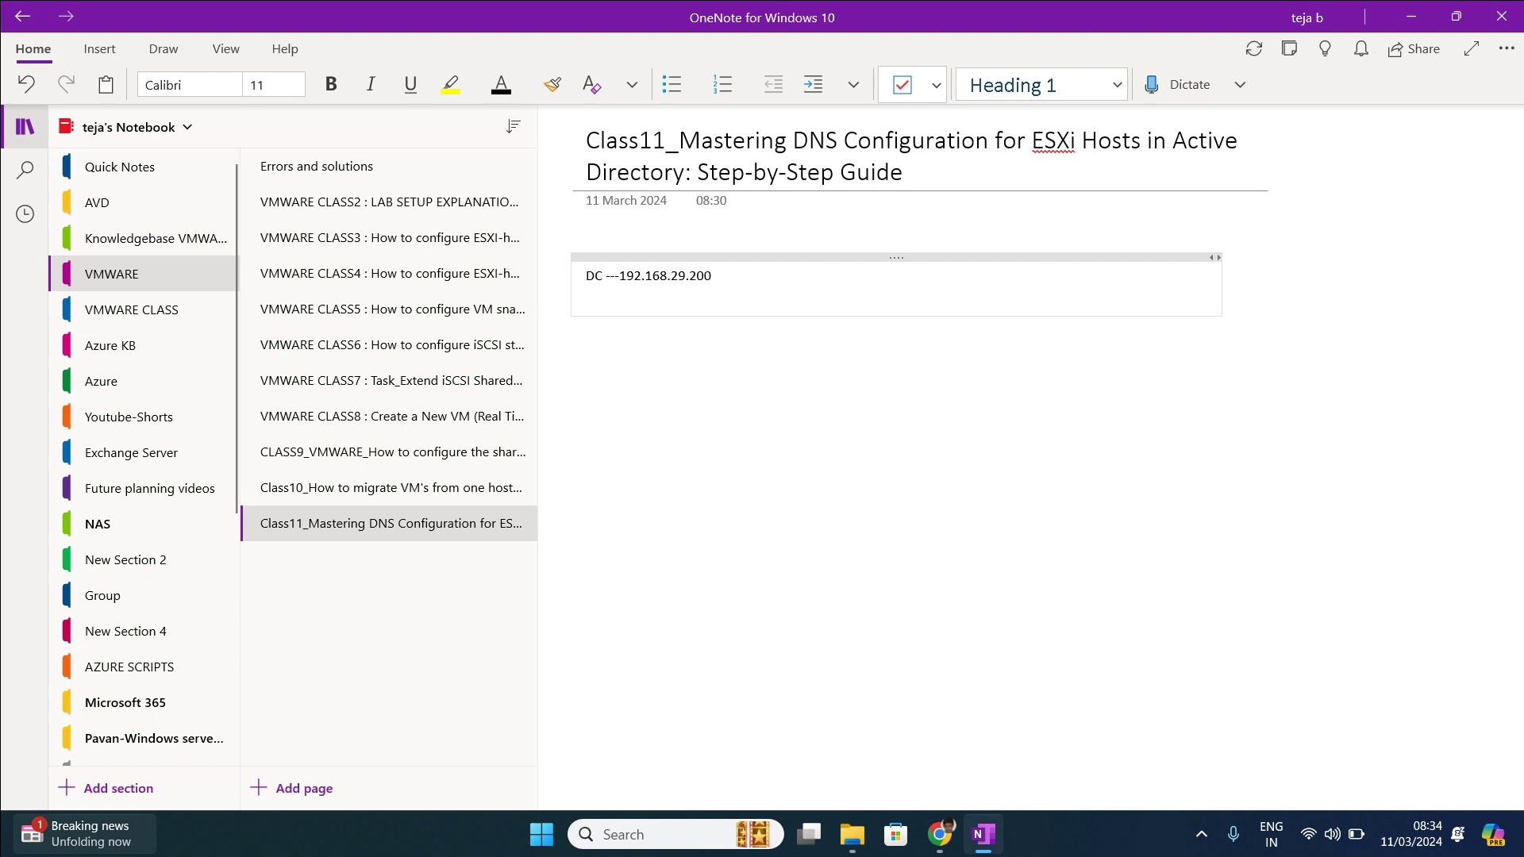
{"action": "type", "text": "vcenter IP 192.168.29.210"}
{"action": "key", "text": "Return"}
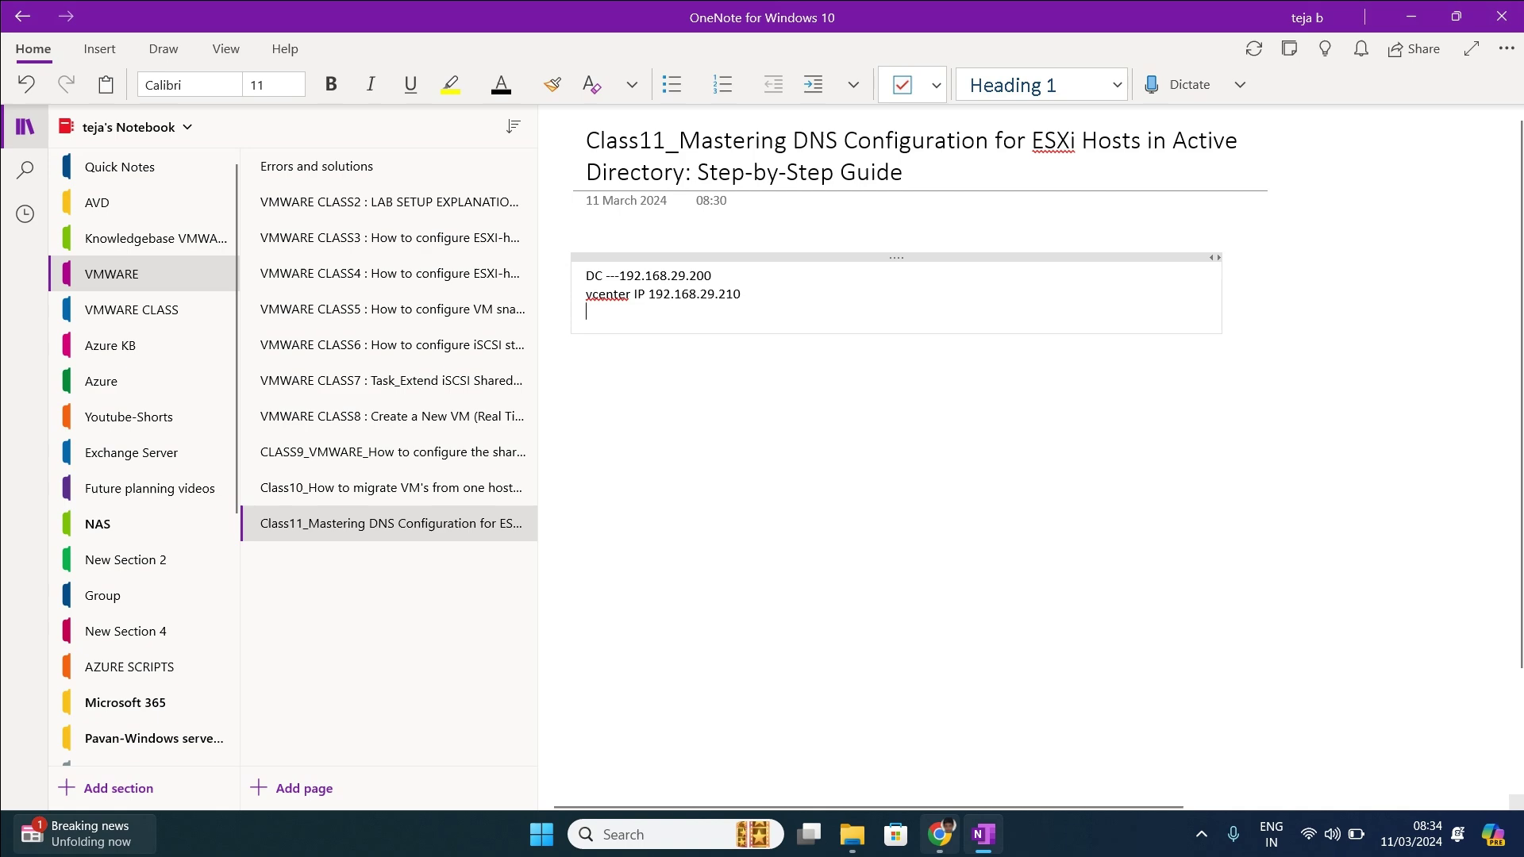
- Switch to Chrome, reload the vCenter page at 192.168.29.210 and open vcenter.teslagroup.co.in in a new tab
{"action": "left_click", "coordinate": [939, 834]}
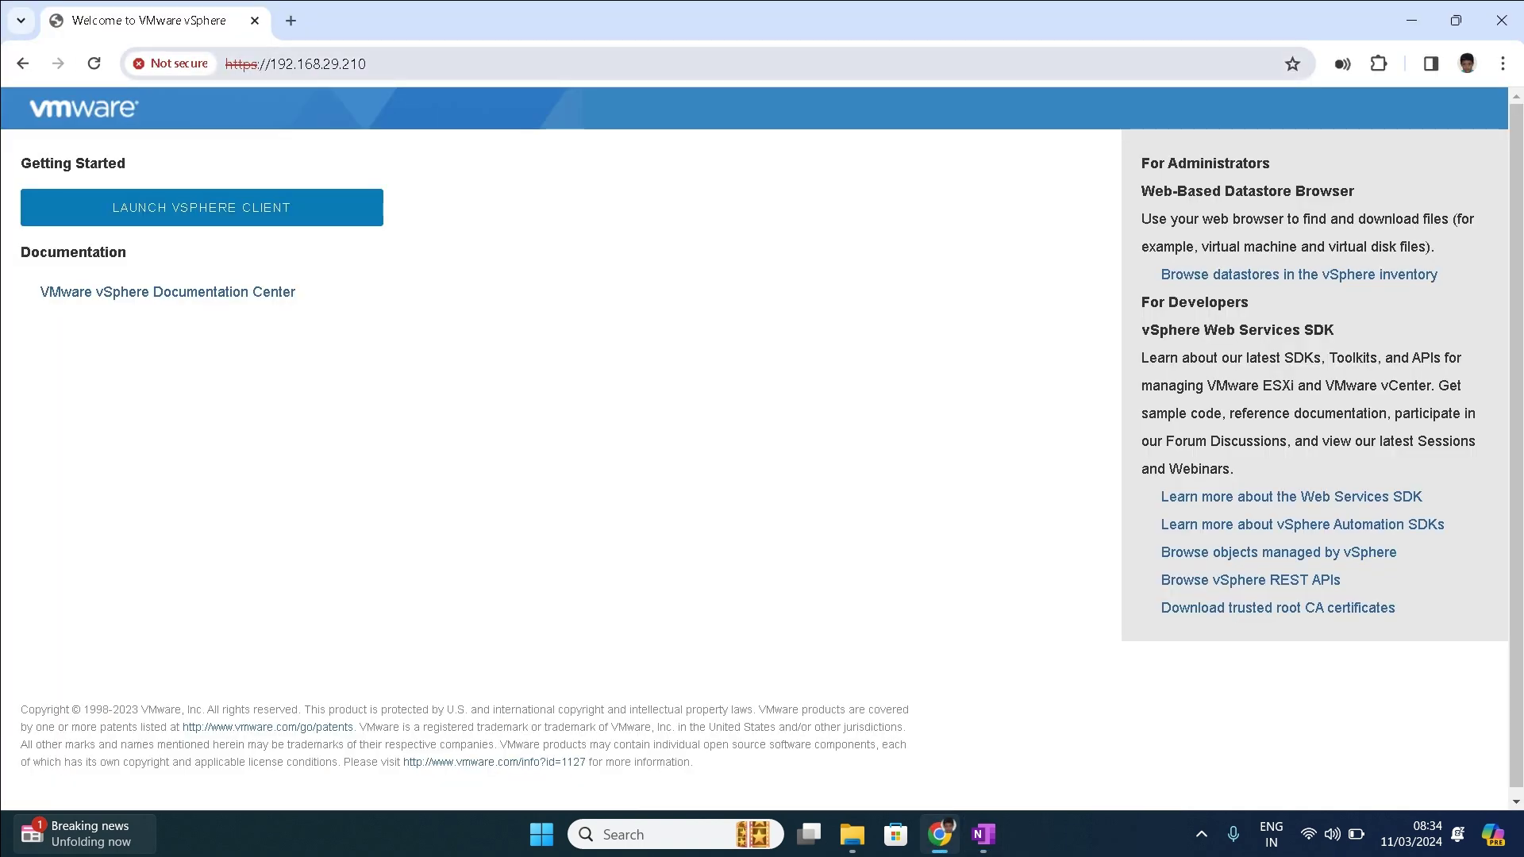
{"action": "left_click", "coordinate": [381, 64]}
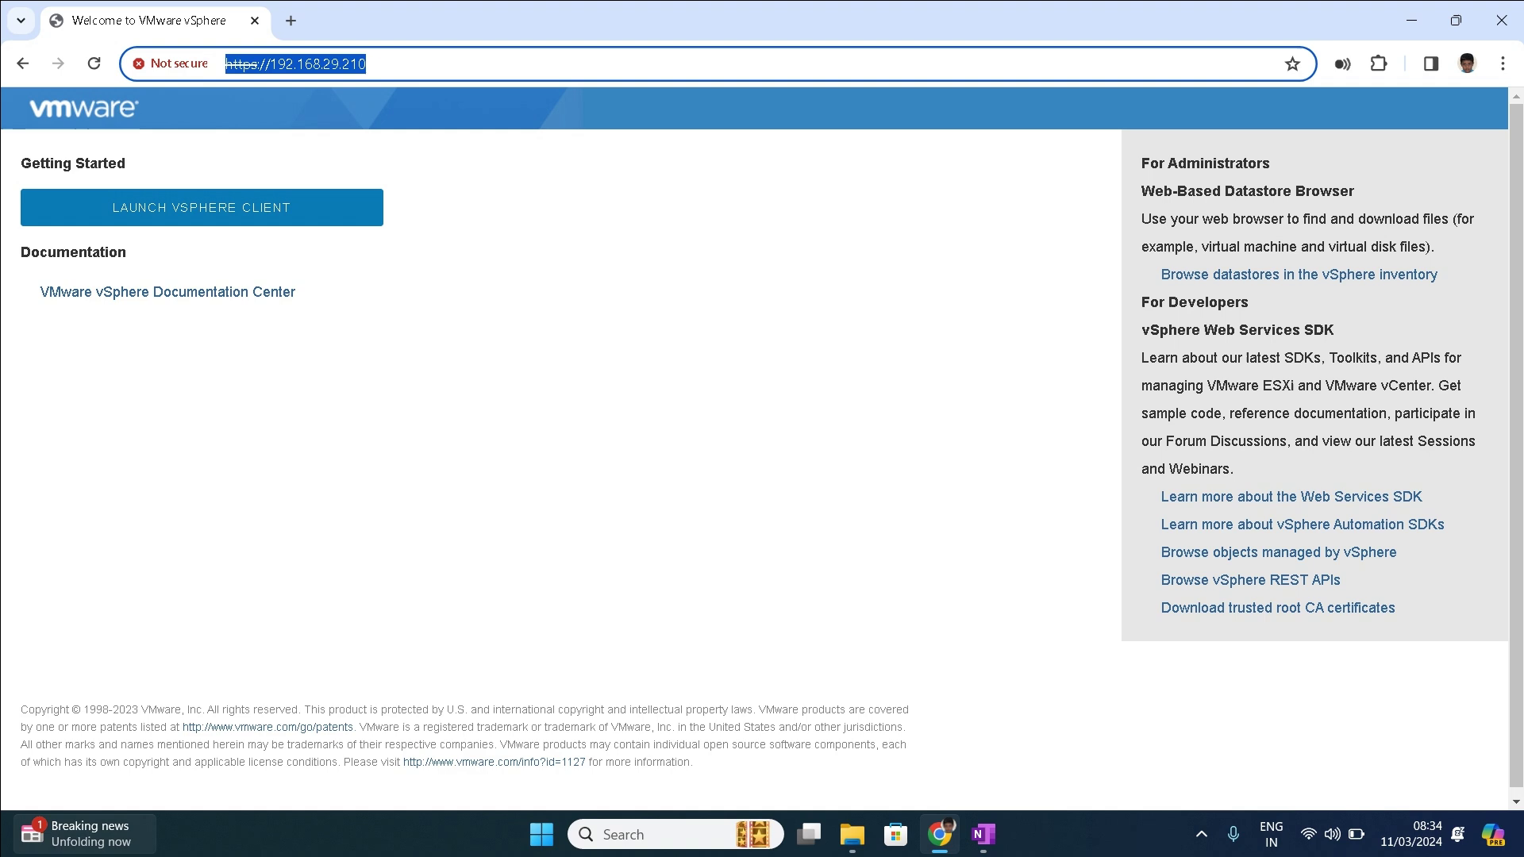
{"action": "key", "text": "Return"}
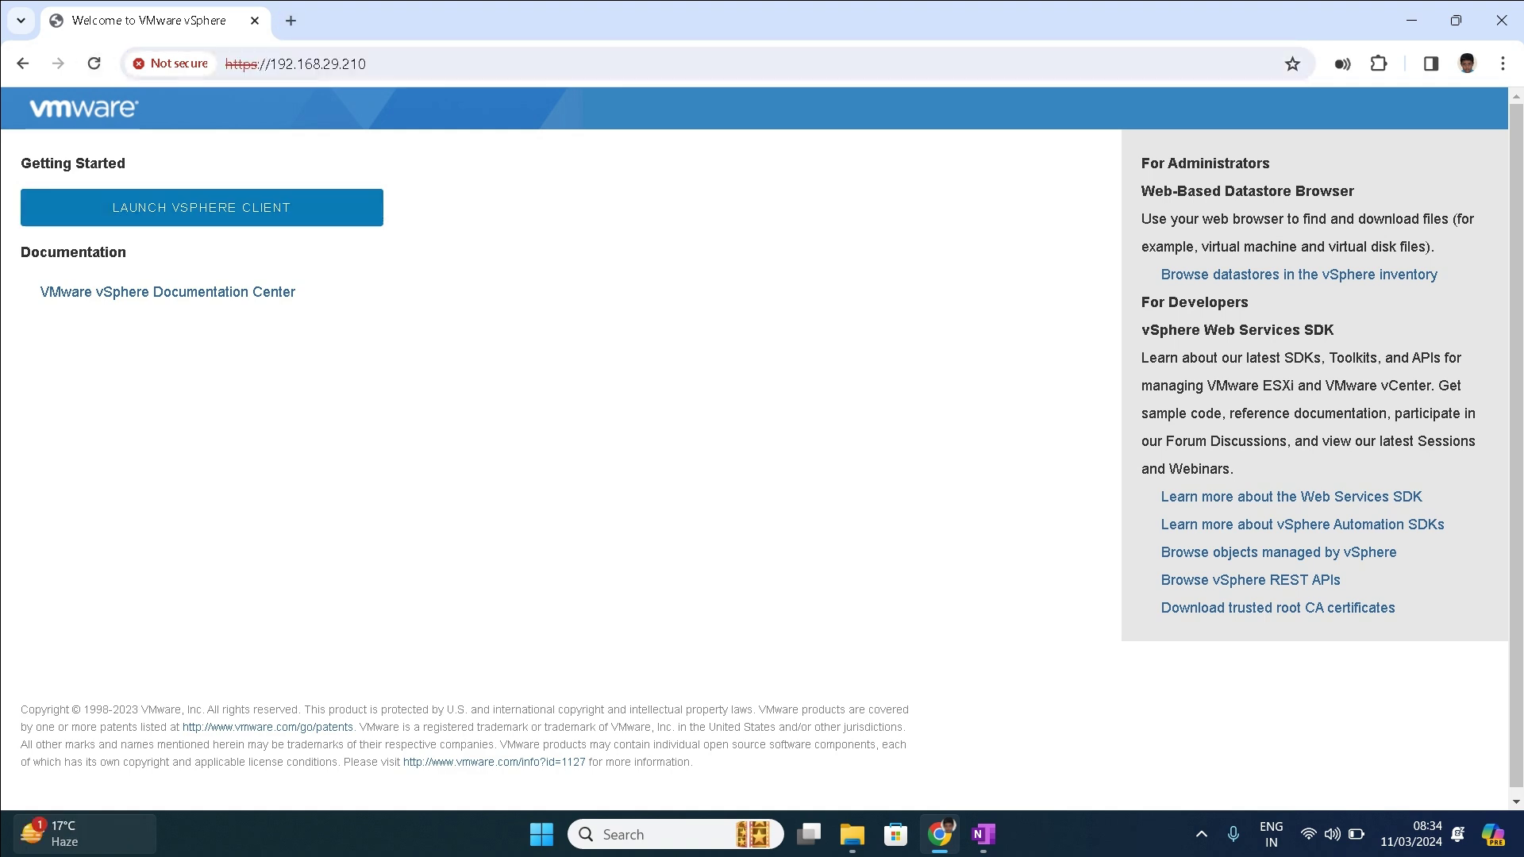
{"action": "left_click", "coordinate": [290, 21]}
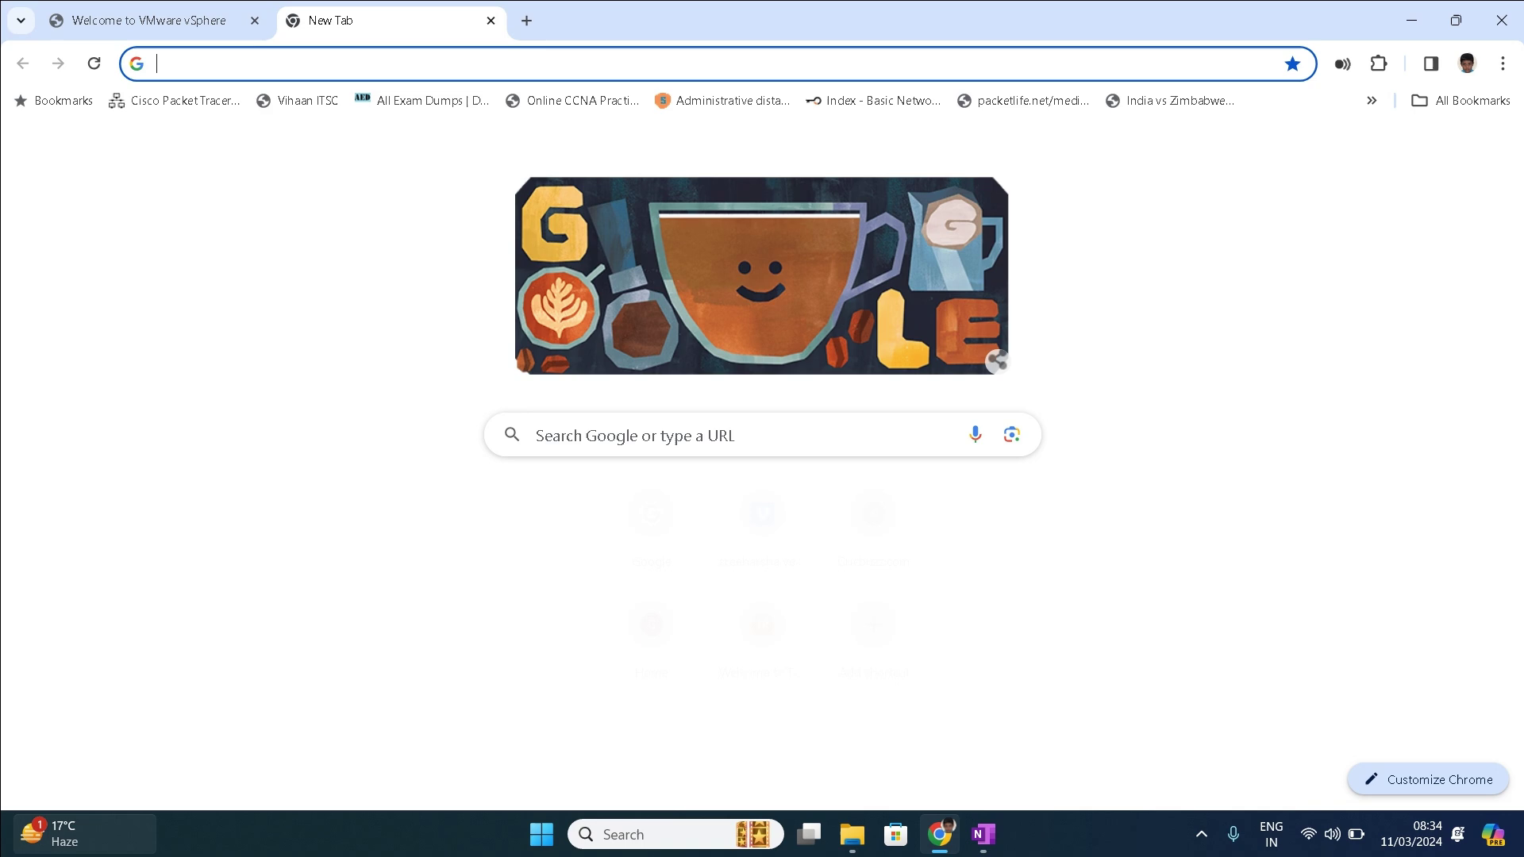
{"action": "type", "text": "vce"}
{"action": "key", "text": "Return"}
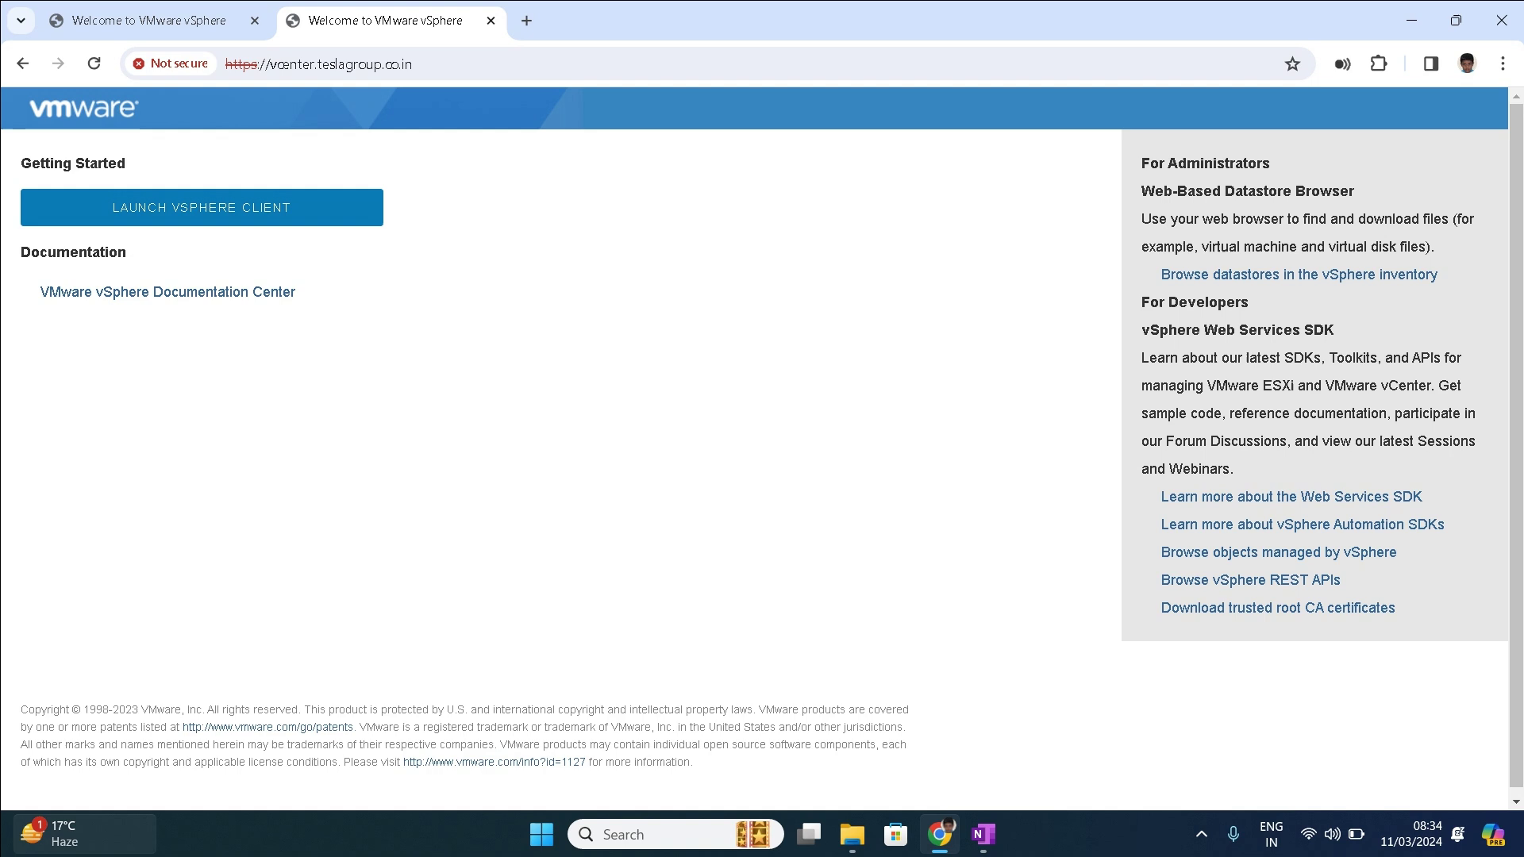
- Compare the vCenter pages reached by IP address and by host name, and close the host-name tab
{"action": "left_click", "coordinate": [149, 20]}
{"action": "left_click", "coordinate": [385, 20]}
{"action": "left_click", "coordinate": [149, 20]}
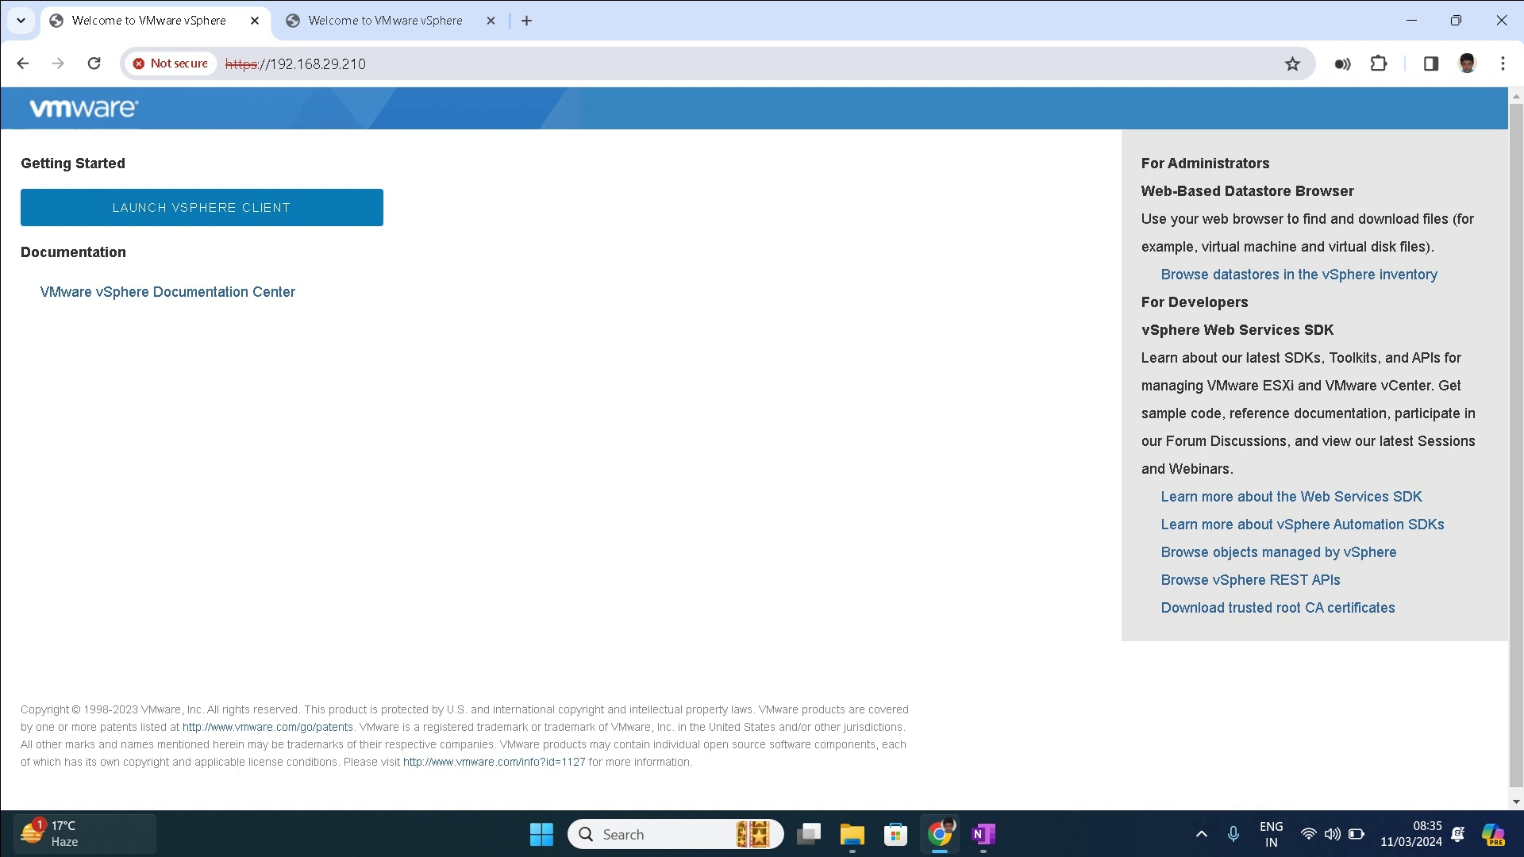
{"action": "key", "text": "ctrl+Tab"}
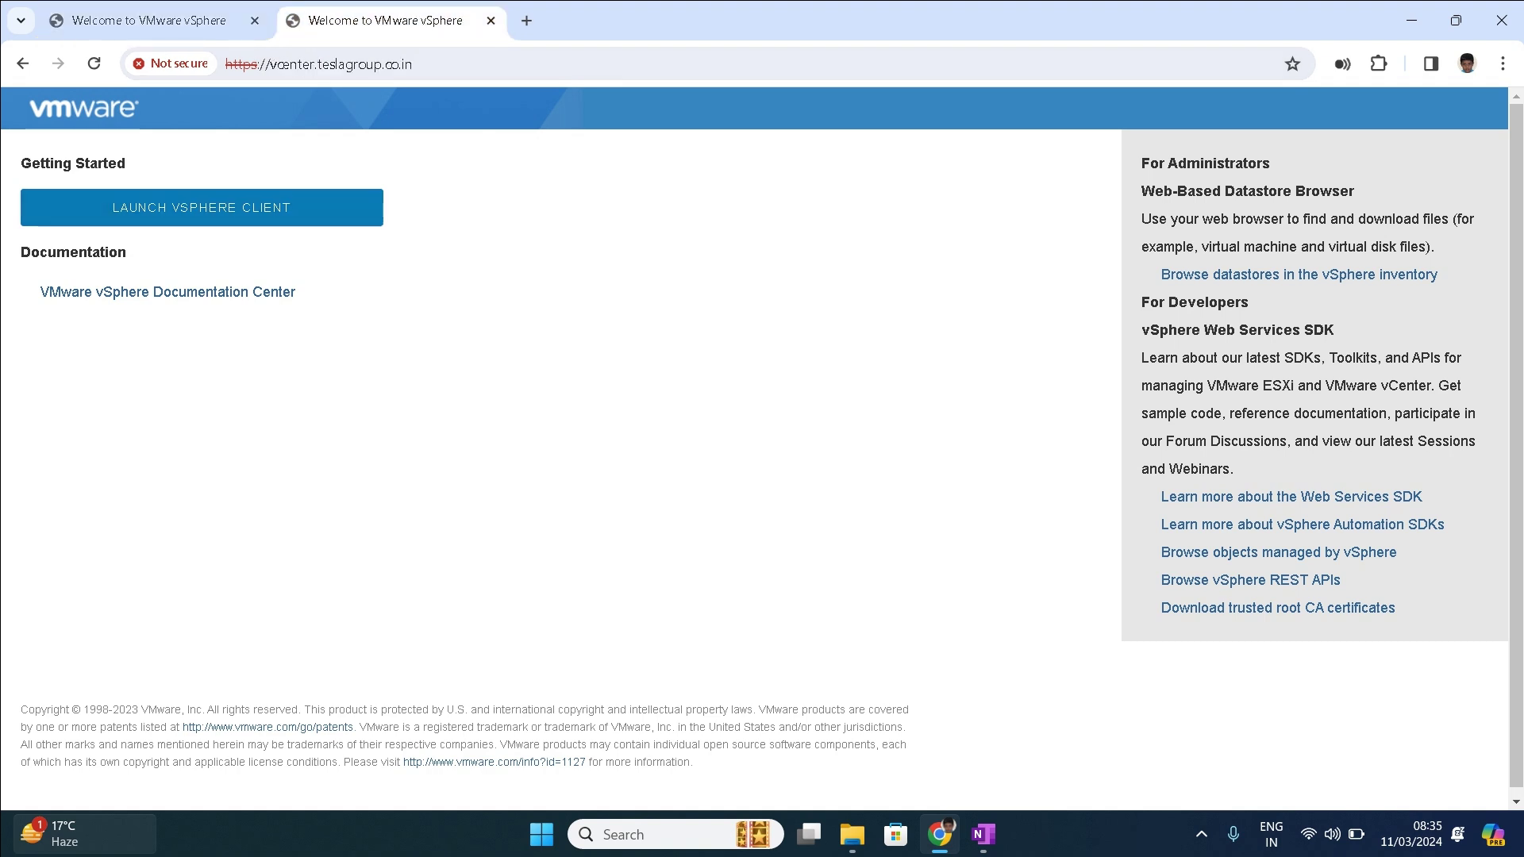
{"action": "key", "text": "ctrl+shift+Tab"}
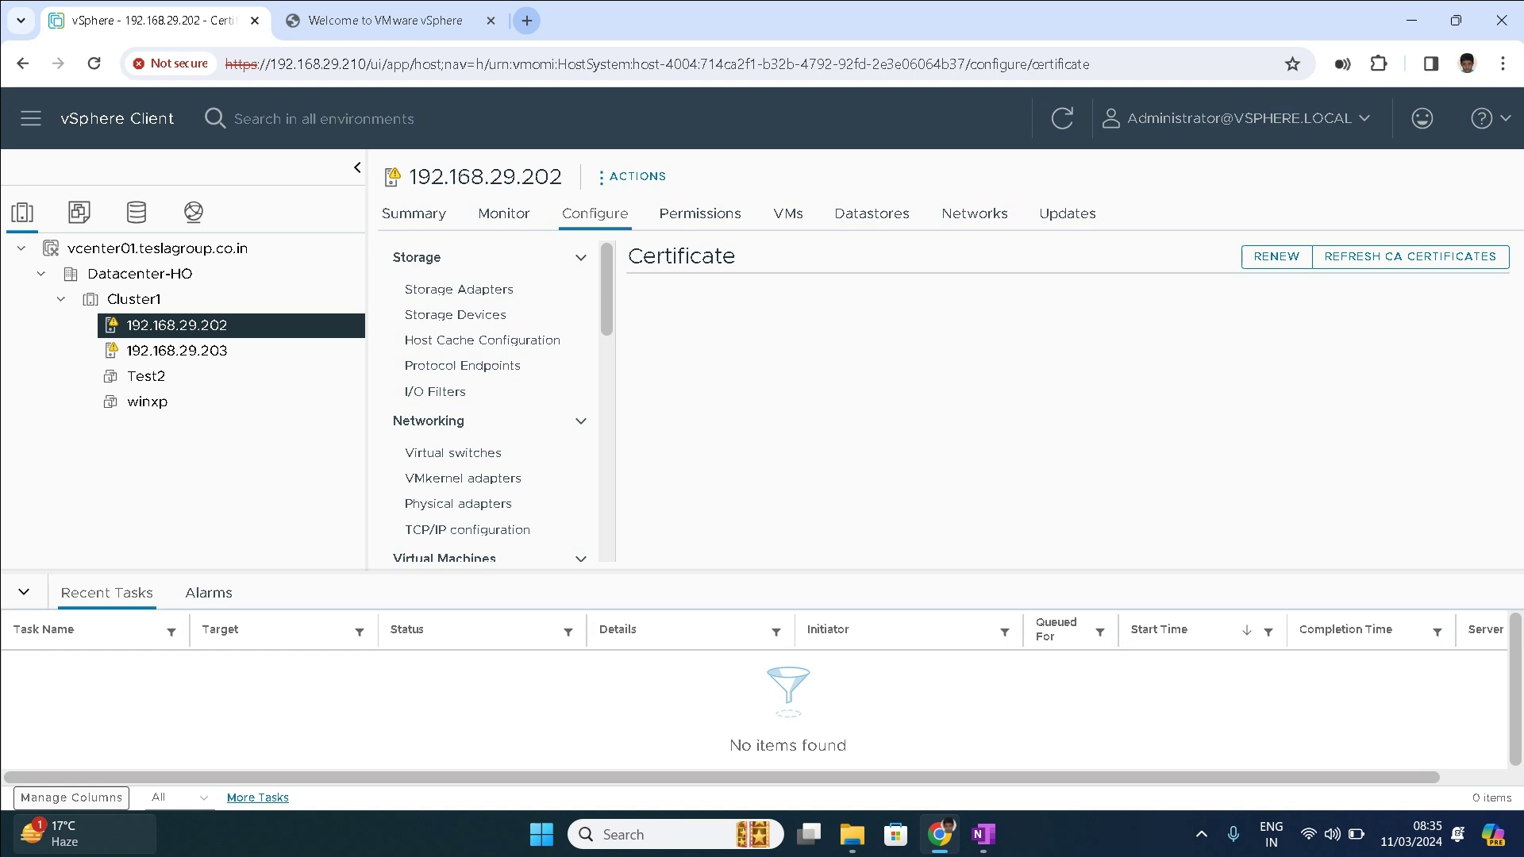
{"action": "left_click", "coordinate": [491, 21]}
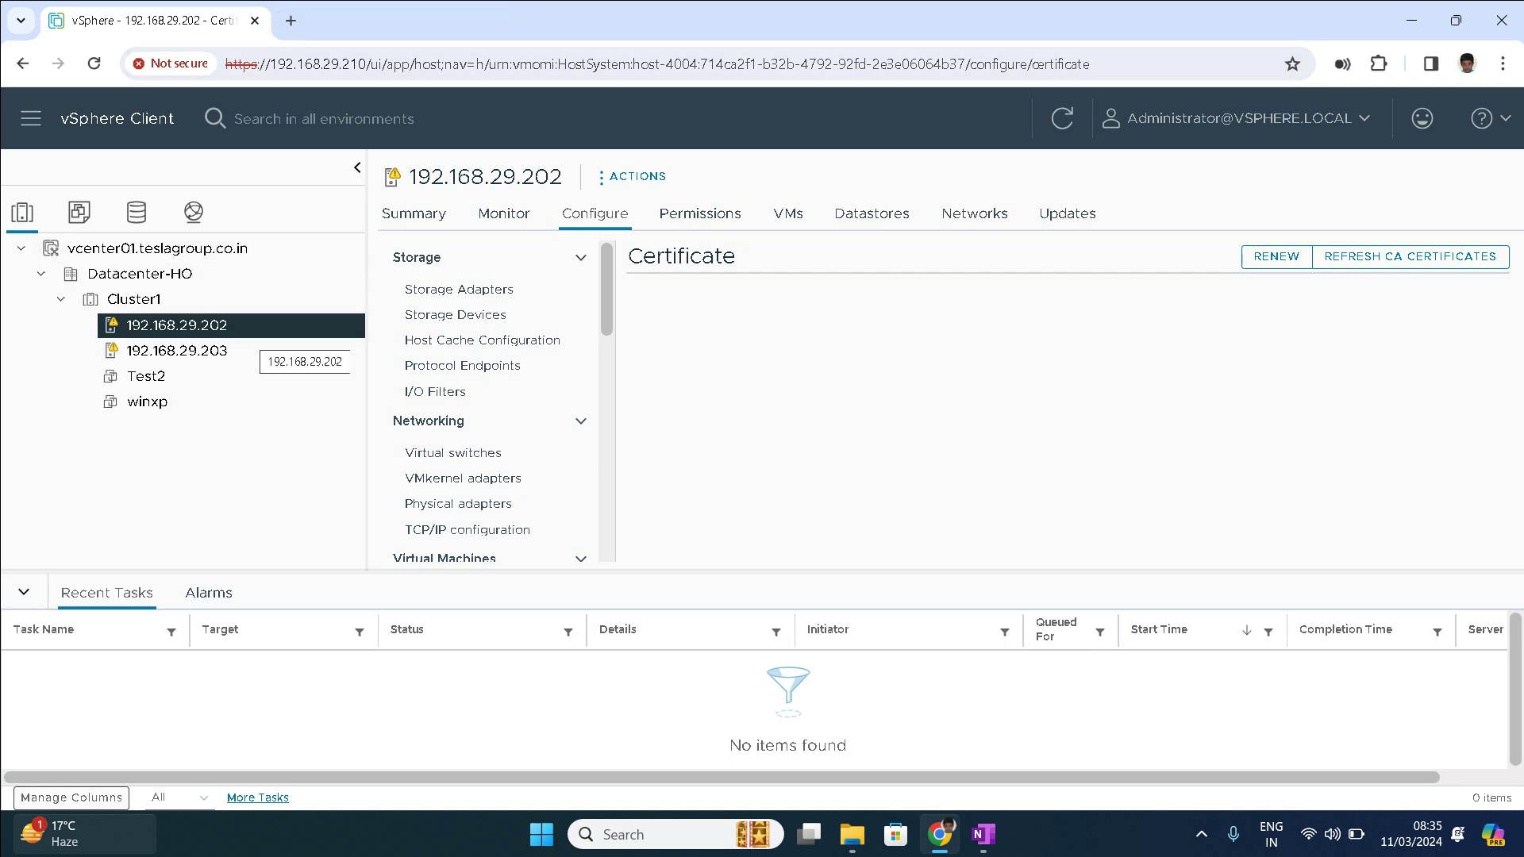
- Examine Datacenter-HO, Cluster1 and the two ESXi hosts 192.168.29.202 and 192.168.29.203 in the vSphere inventory
{"action": "left_click", "coordinate": [139, 274]}
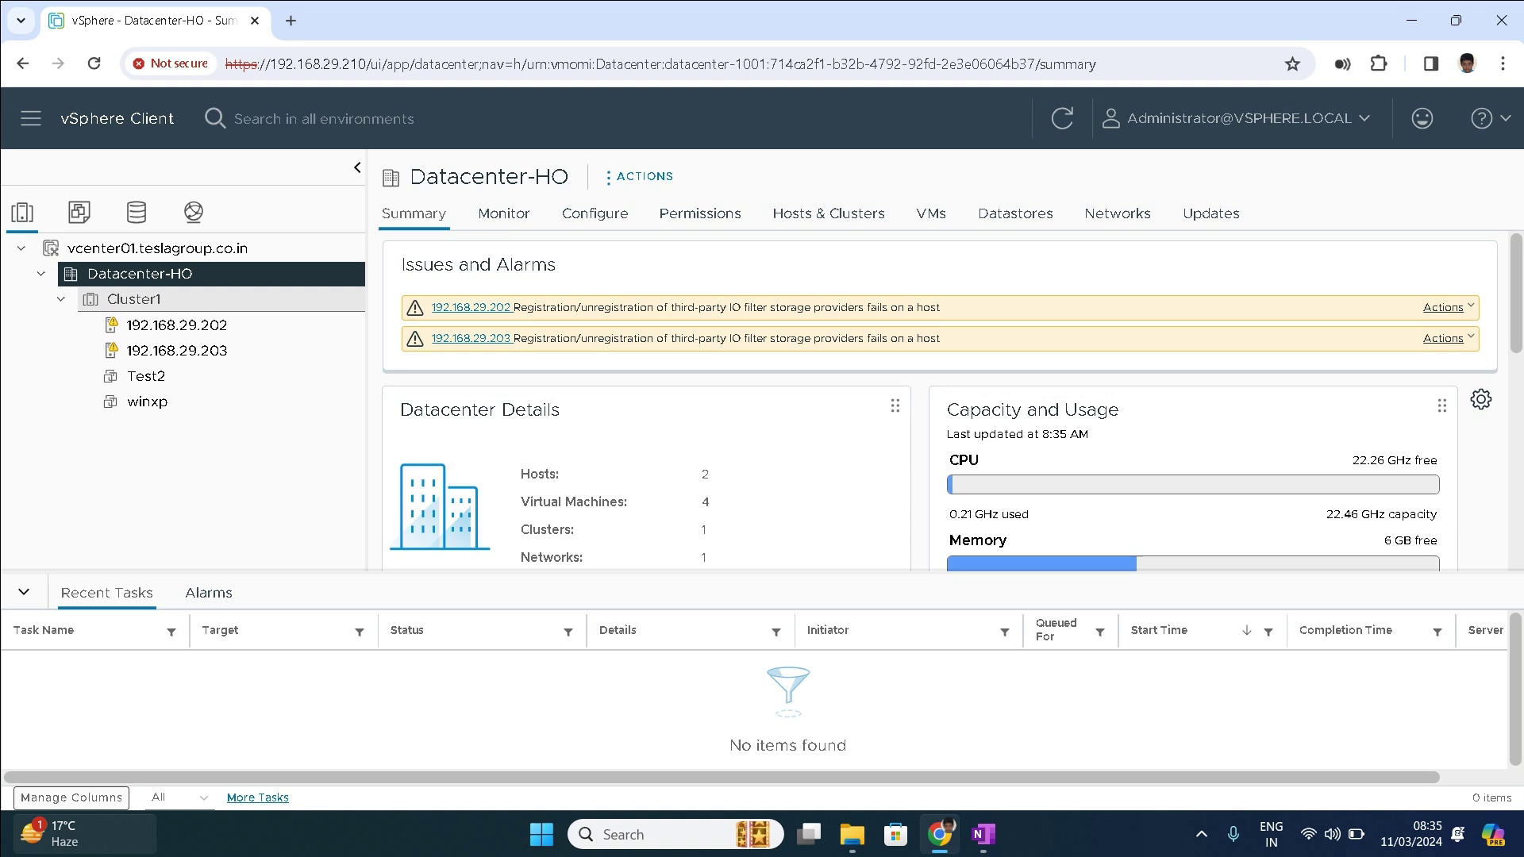
{"action": "left_click", "coordinate": [134, 299]}
{"action": "left_click", "coordinate": [176, 324]}
{"action": "left_click", "coordinate": [176, 350]}
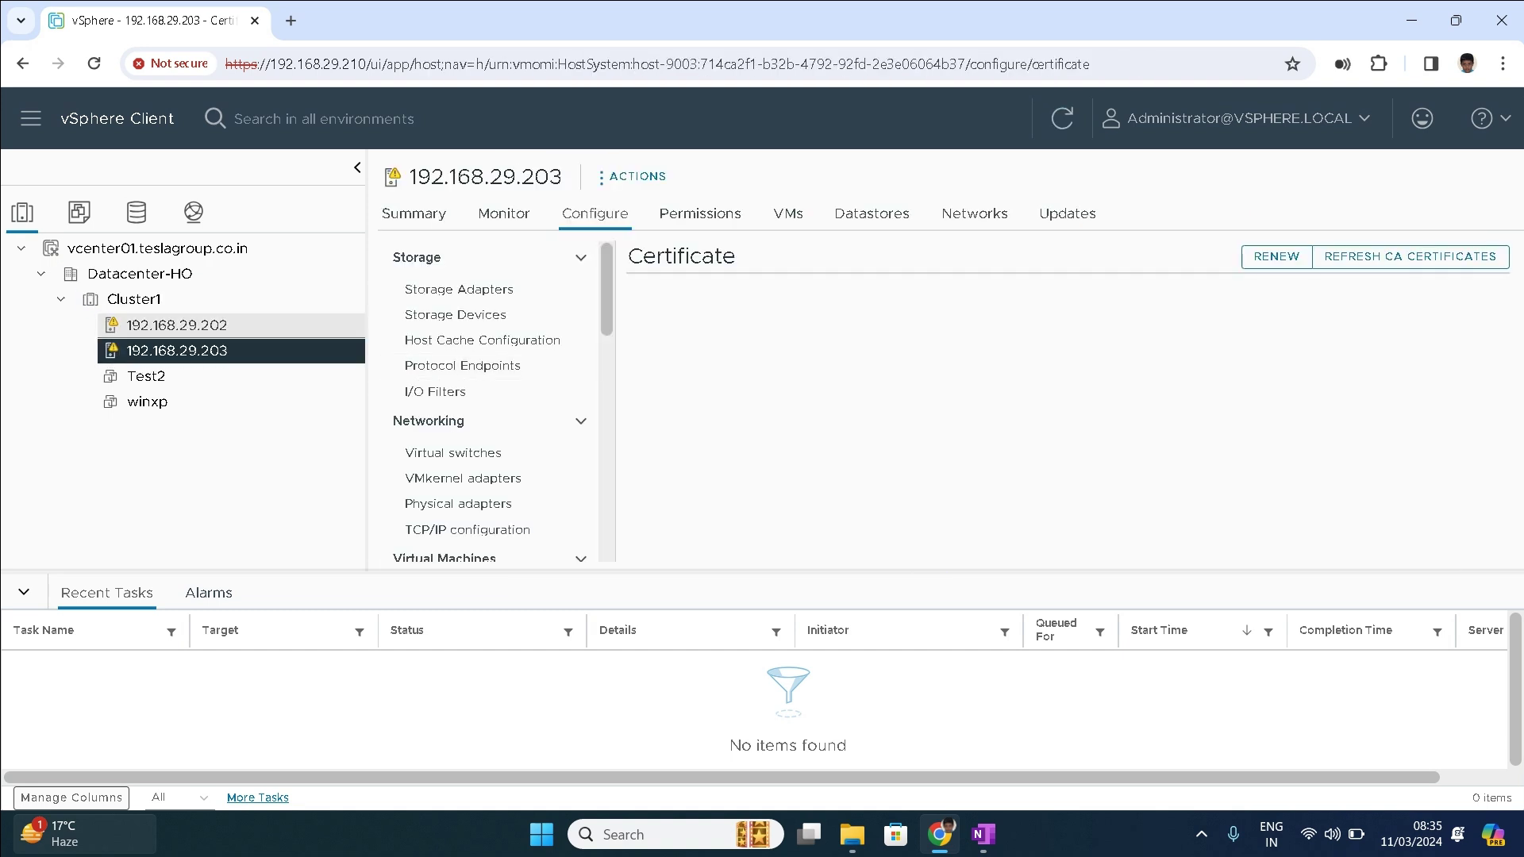
{"action": "left_click", "coordinate": [176, 325]}
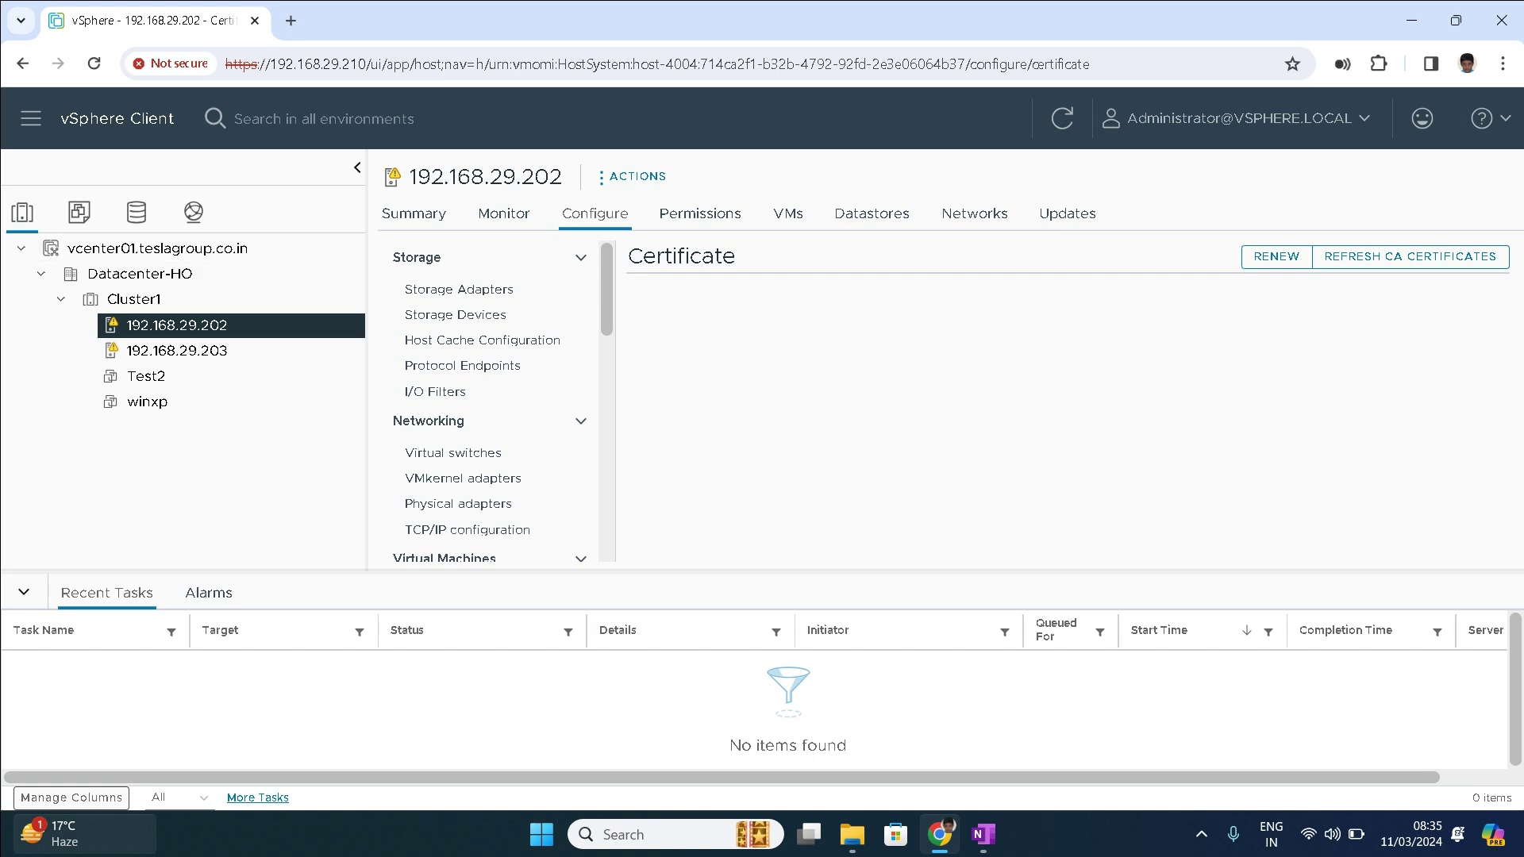
- Open the ESXi Host Client login page at 192.168.29.202 in a new tab and return to the vSphere Client tab
{"action": "left_click", "coordinate": [290, 20]}
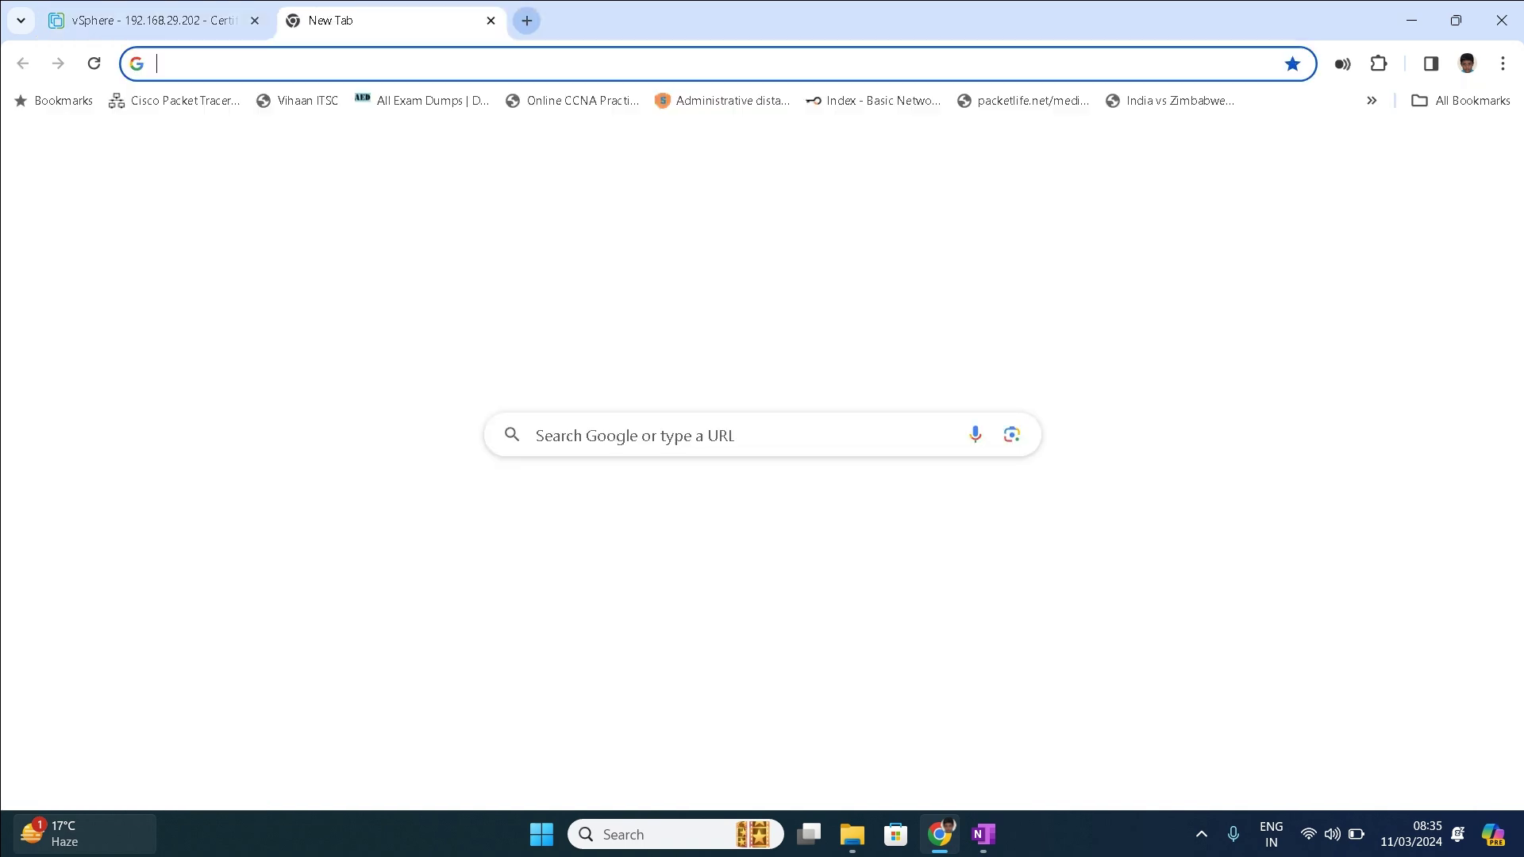
{"action": "type", "text": "192.168.29.210"}
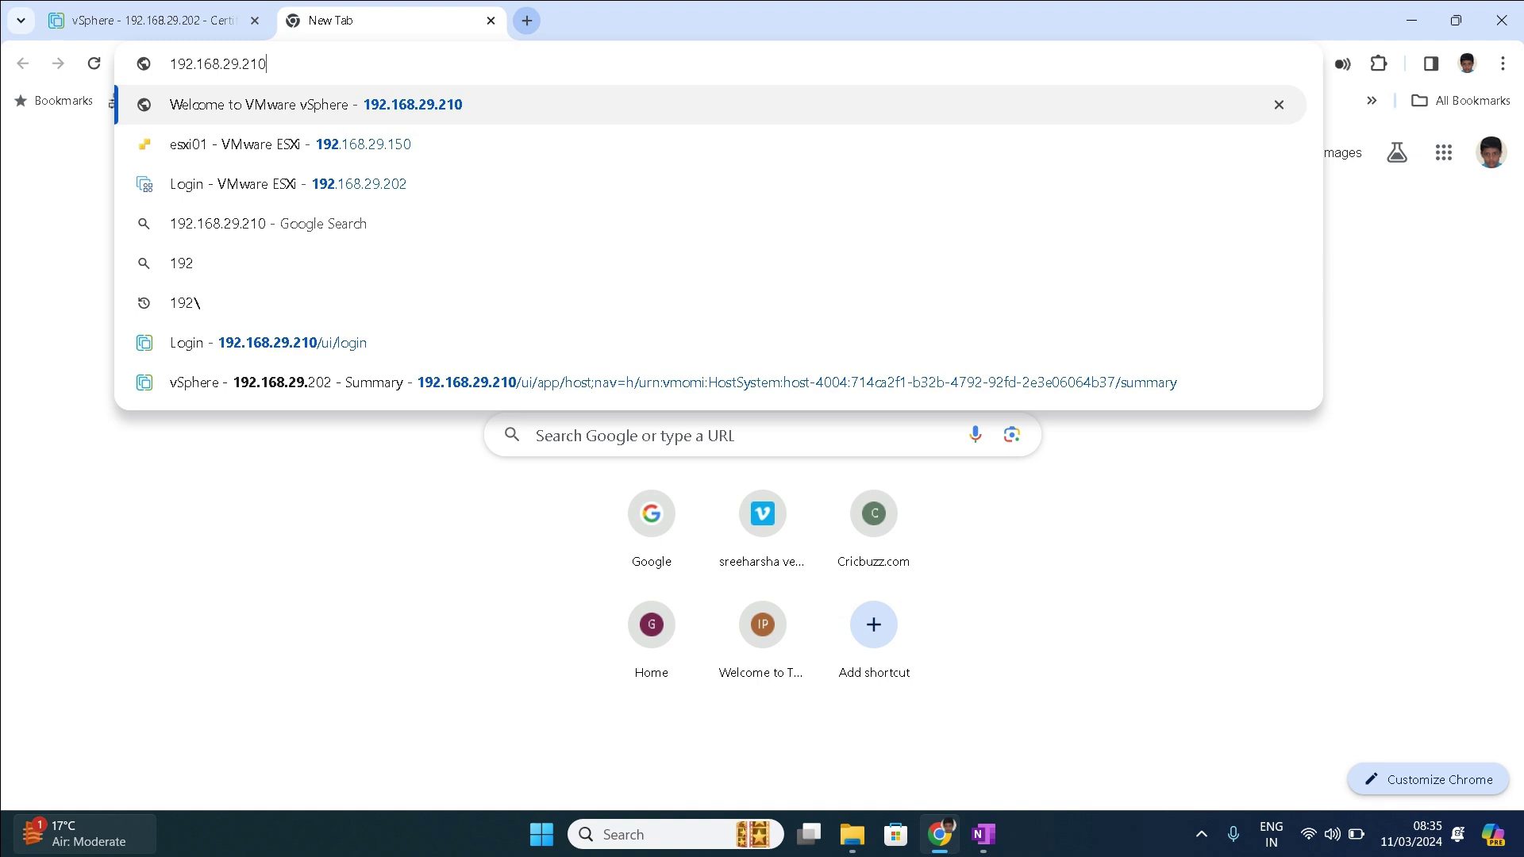
{"action": "key", "text": "BackSpace"}
{"action": "key", "text": "BackSpace"}
{"action": "type", "text": "02"}
{"action": "key", "text": "Return"}
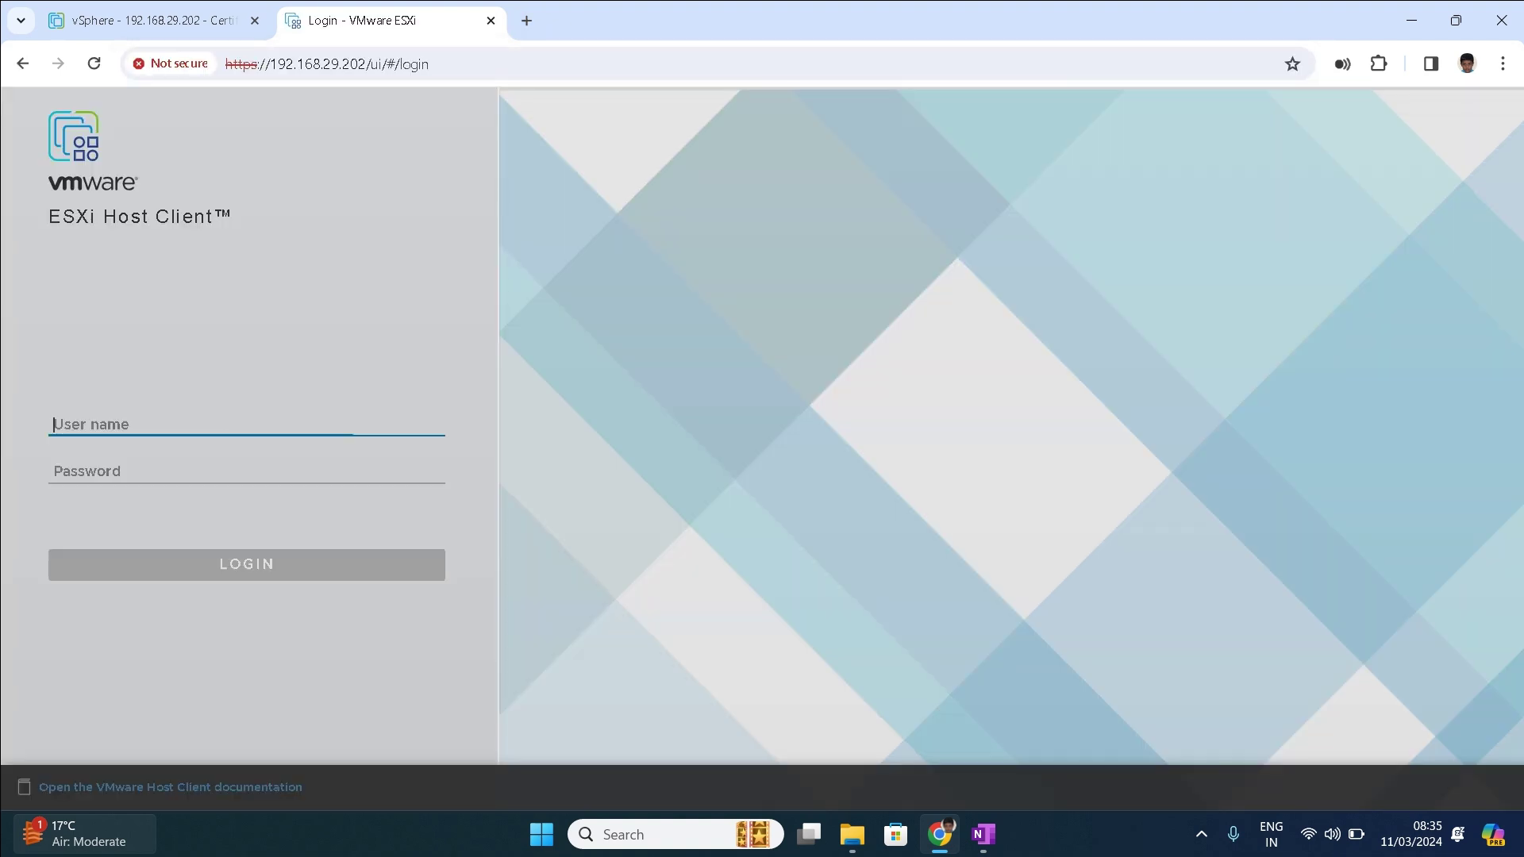
{"action": "key", "text": "ctrl+l"}
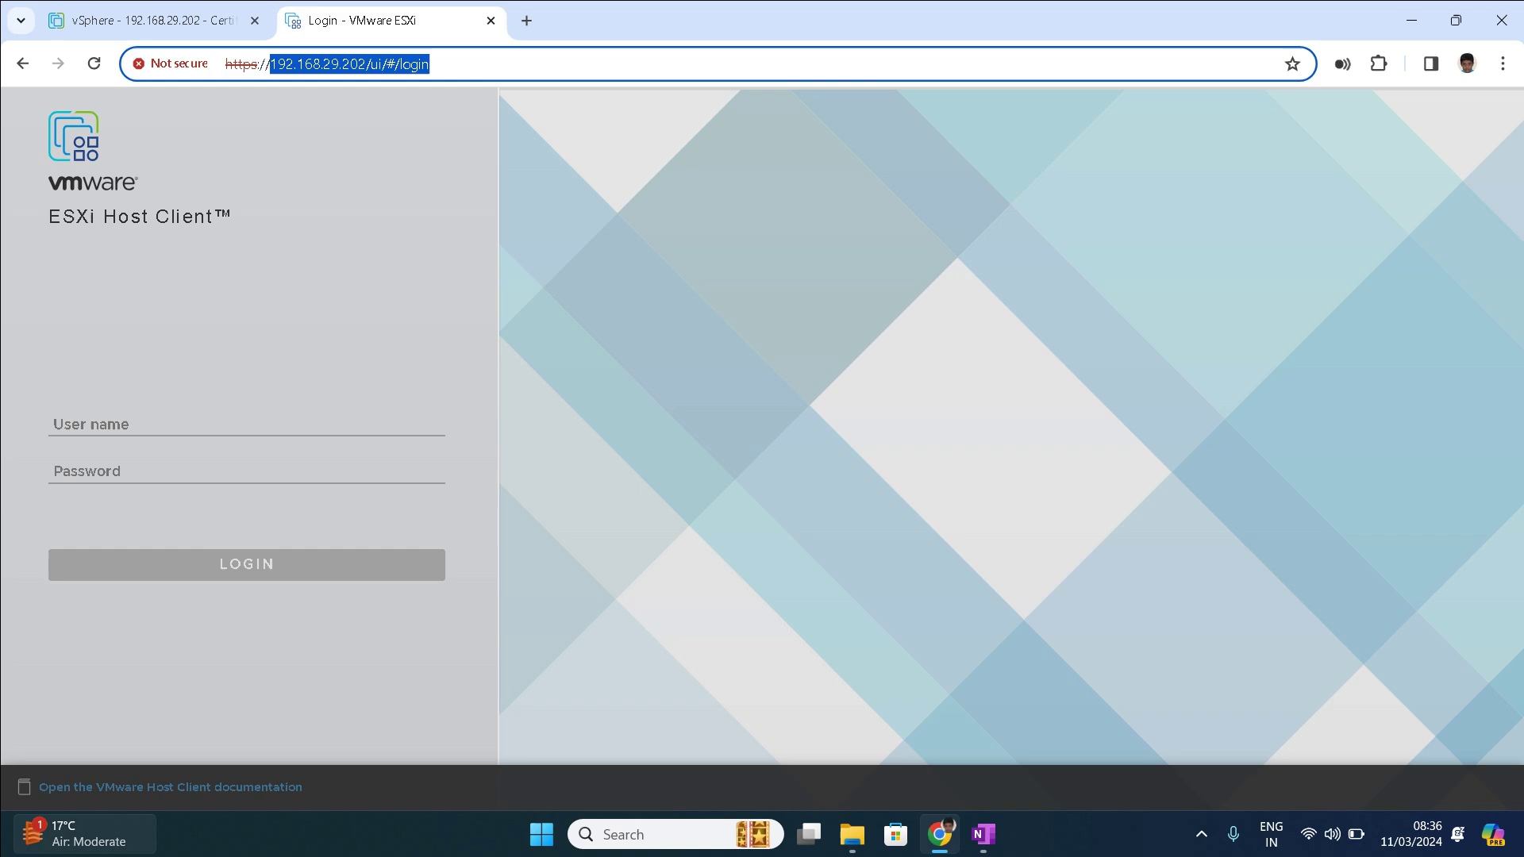
{"action": "left_click", "coordinate": [154, 22]}
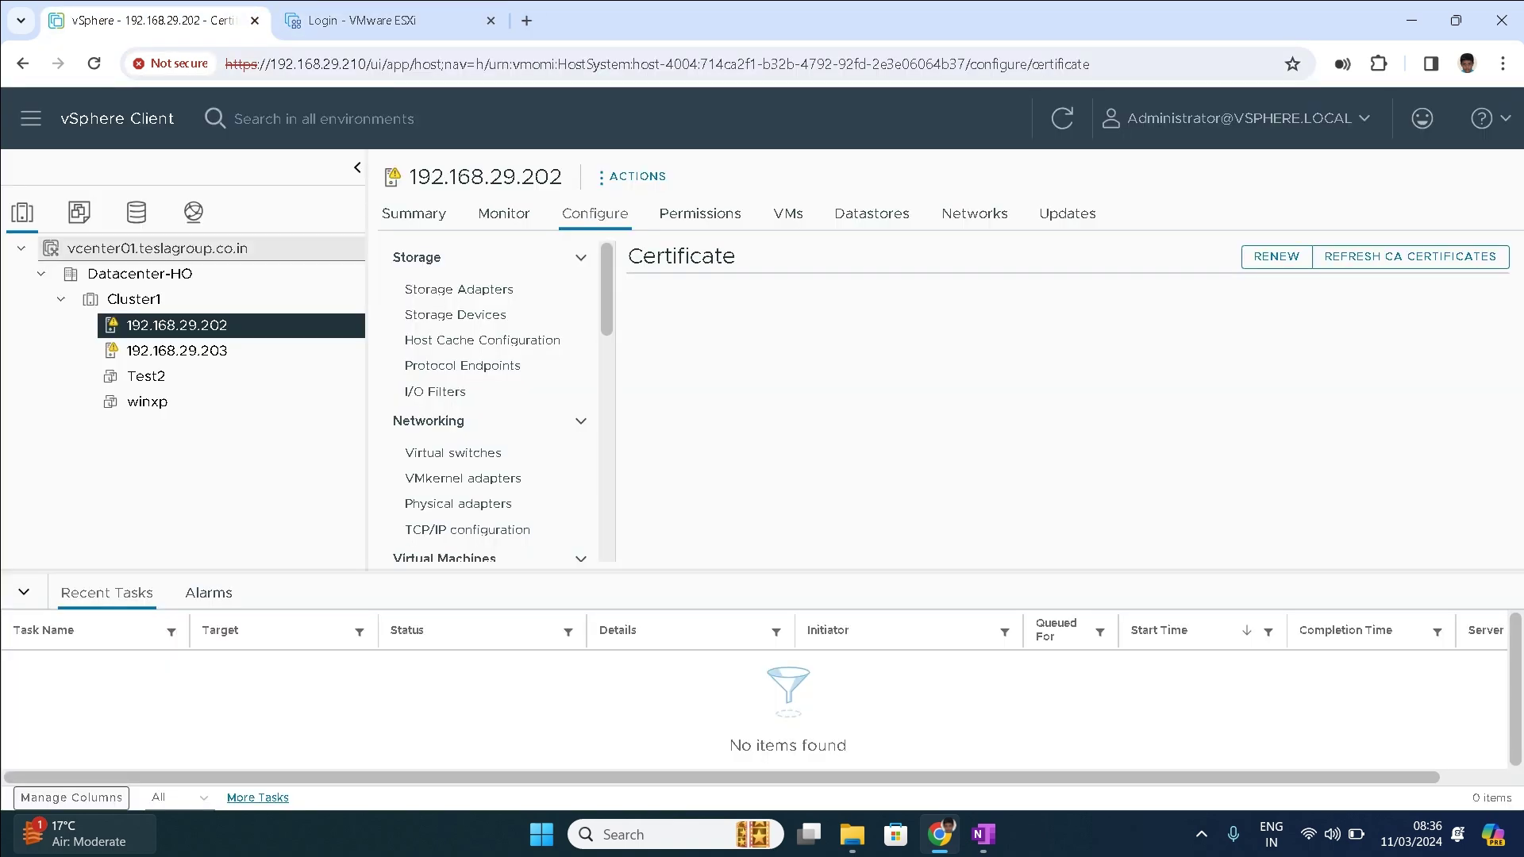
- In the OneNote page, add the lines "ESXI HOST1 ---192.168.29.202" and "ESXI Host2--192.168.29.203" below the vCenter entry
{"action": "left_click", "coordinate": [983, 835]}
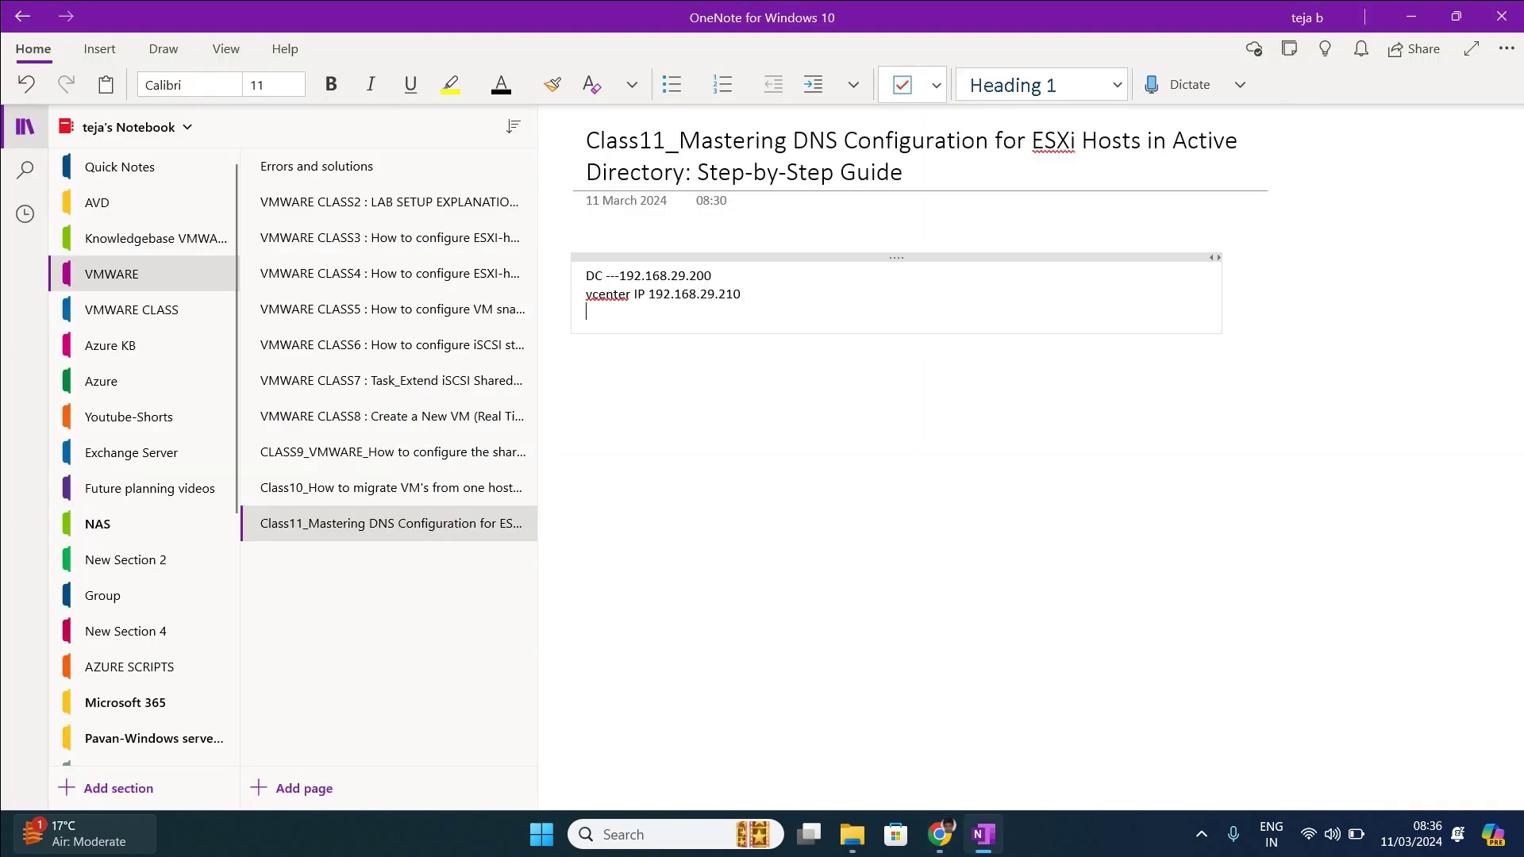
{"action": "key", "text": "Return"}
{"action": "key", "text": "Return"}
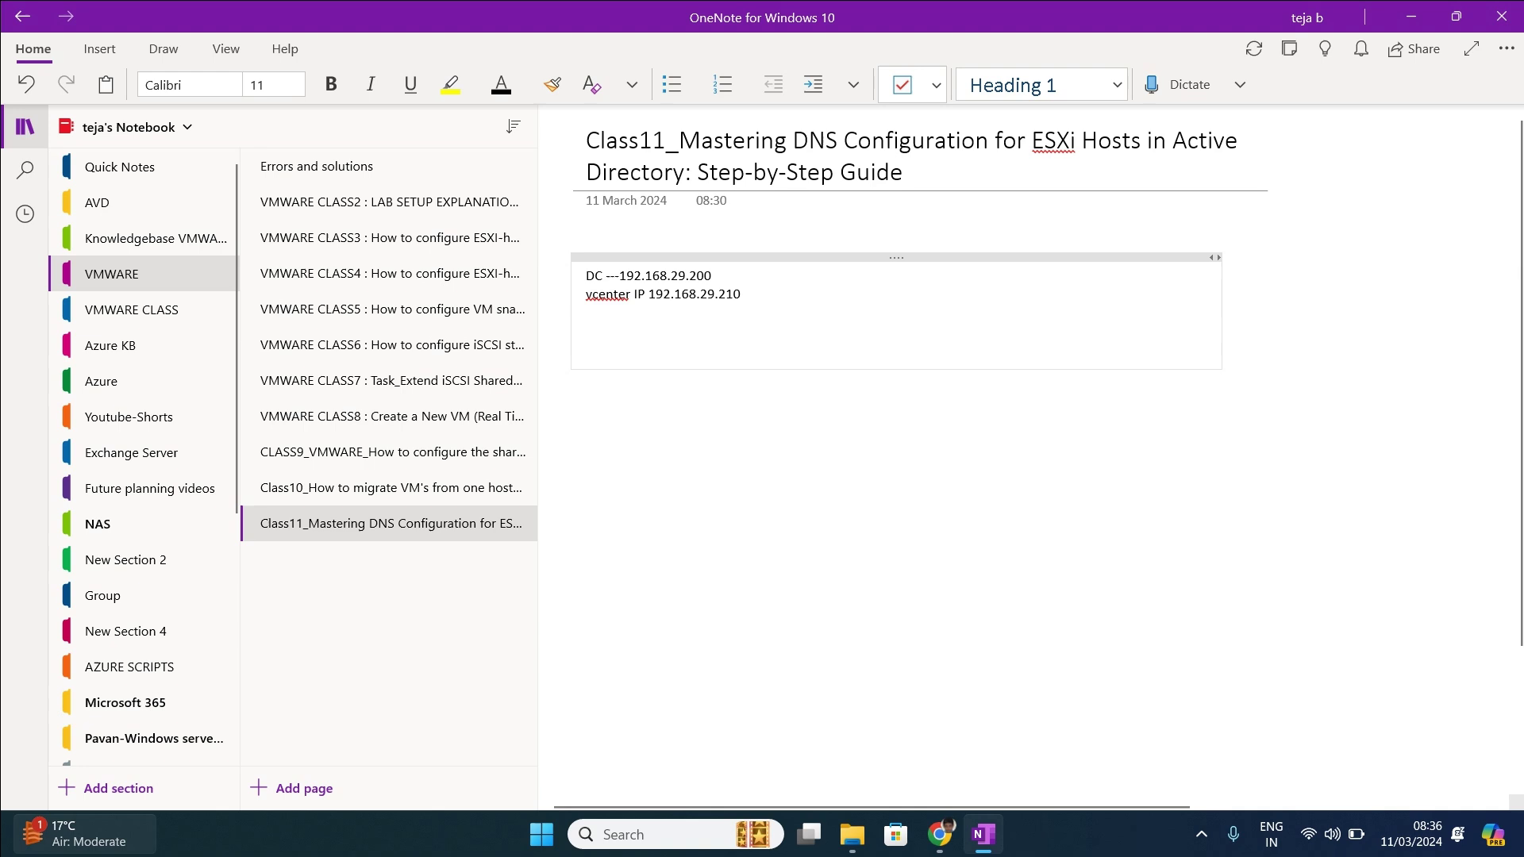
{"action": "type", "text": "ESXI HOST"}
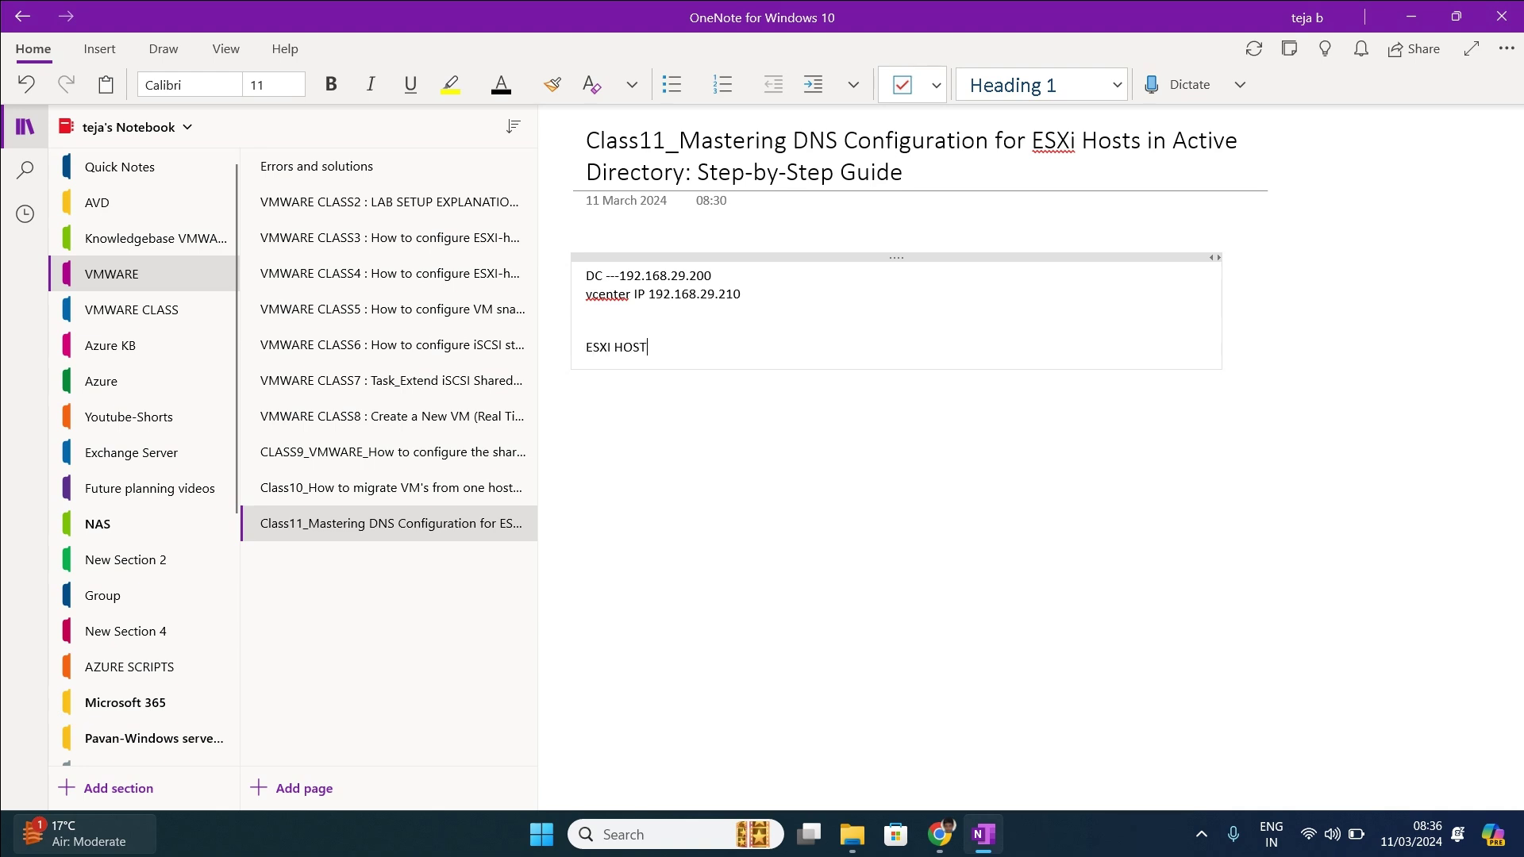
{"action": "type", "text": "1 ---19 "}
{"action": "type", "text": ".168.29.202"}
{"action": "key", "text": "Return"}
{"action": "type", "text": "ESX"}
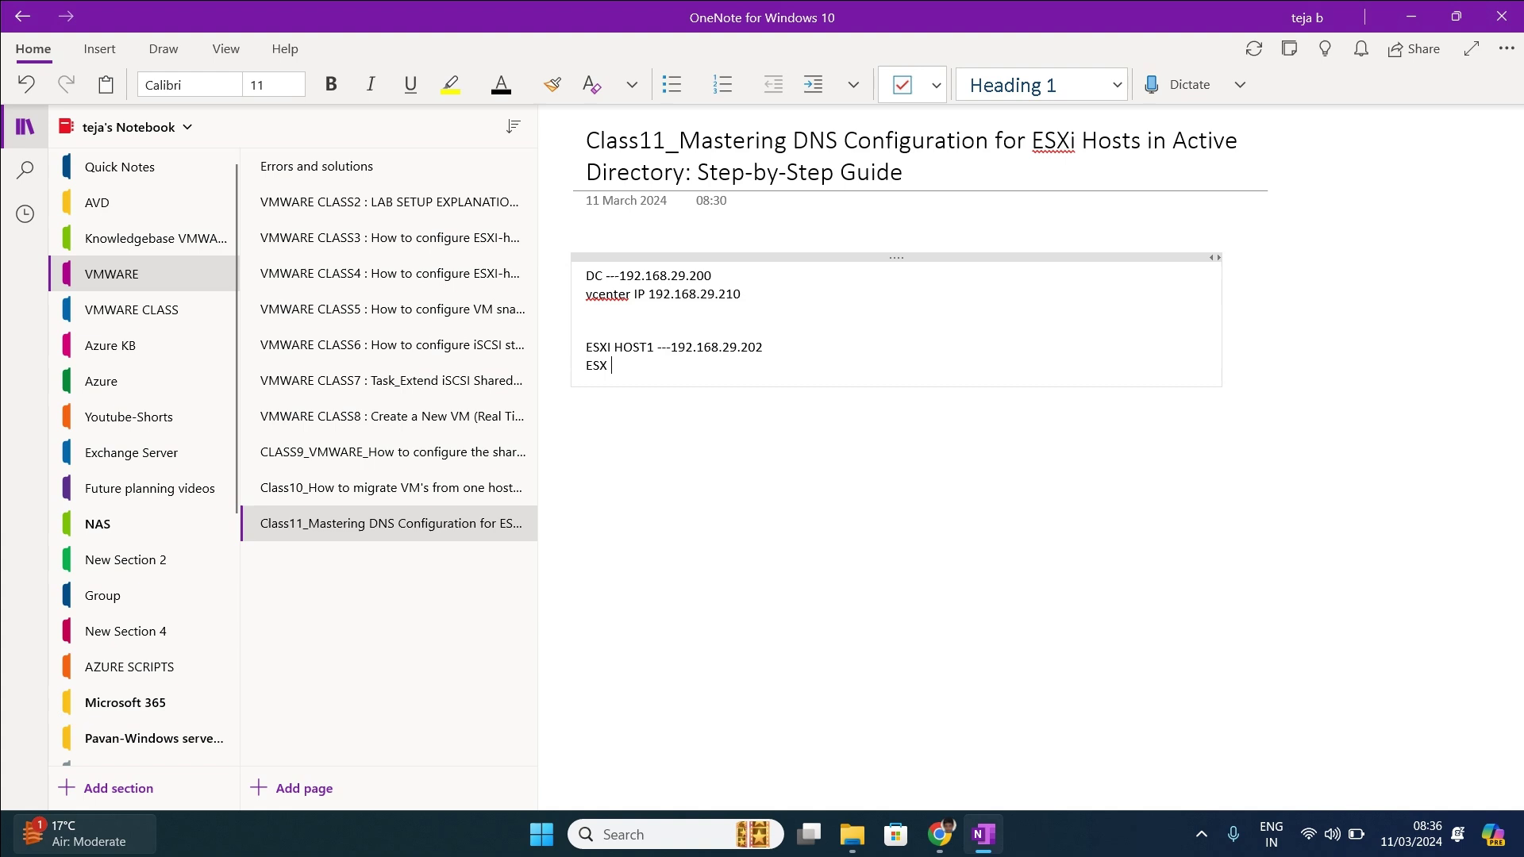
{"action": "type", "text": "I Host2--192.168.29.203"}
{"action": "key", "text": "Return"}
{"action": "key", "text": "Return"}
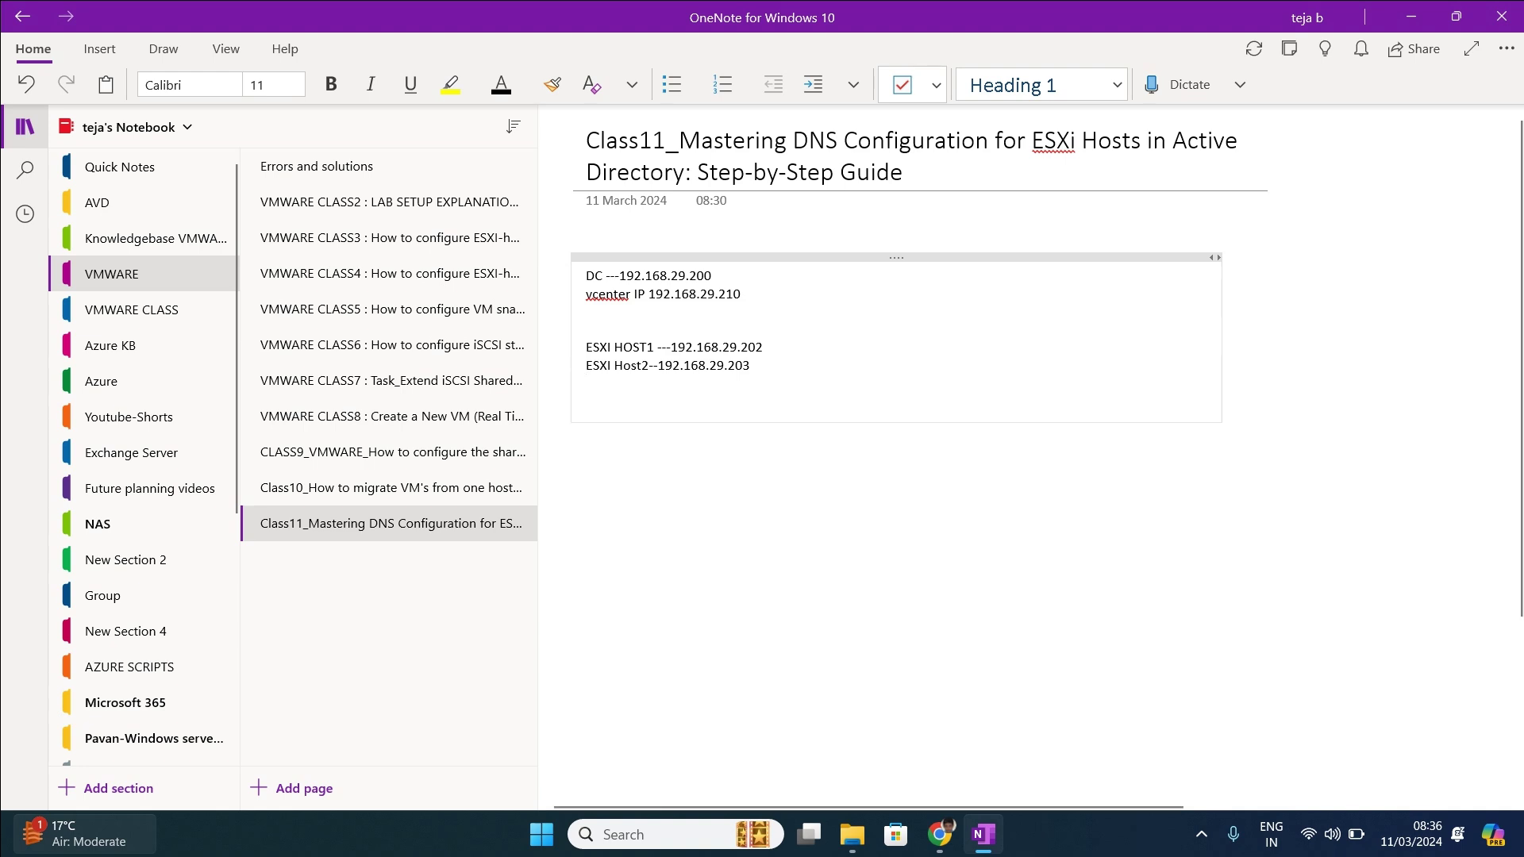
- Append the host names "--esxi01" to the ESXI HOST1 line and "--esxi02" to the ESXI Host2 line
{"action": "left_click_drag", "start_coordinate": [763, 347], "coordinate": [671, 347]}
{"action": "left_click", "coordinate": [751, 366]}
{"action": "type", "text": "--esxi"}
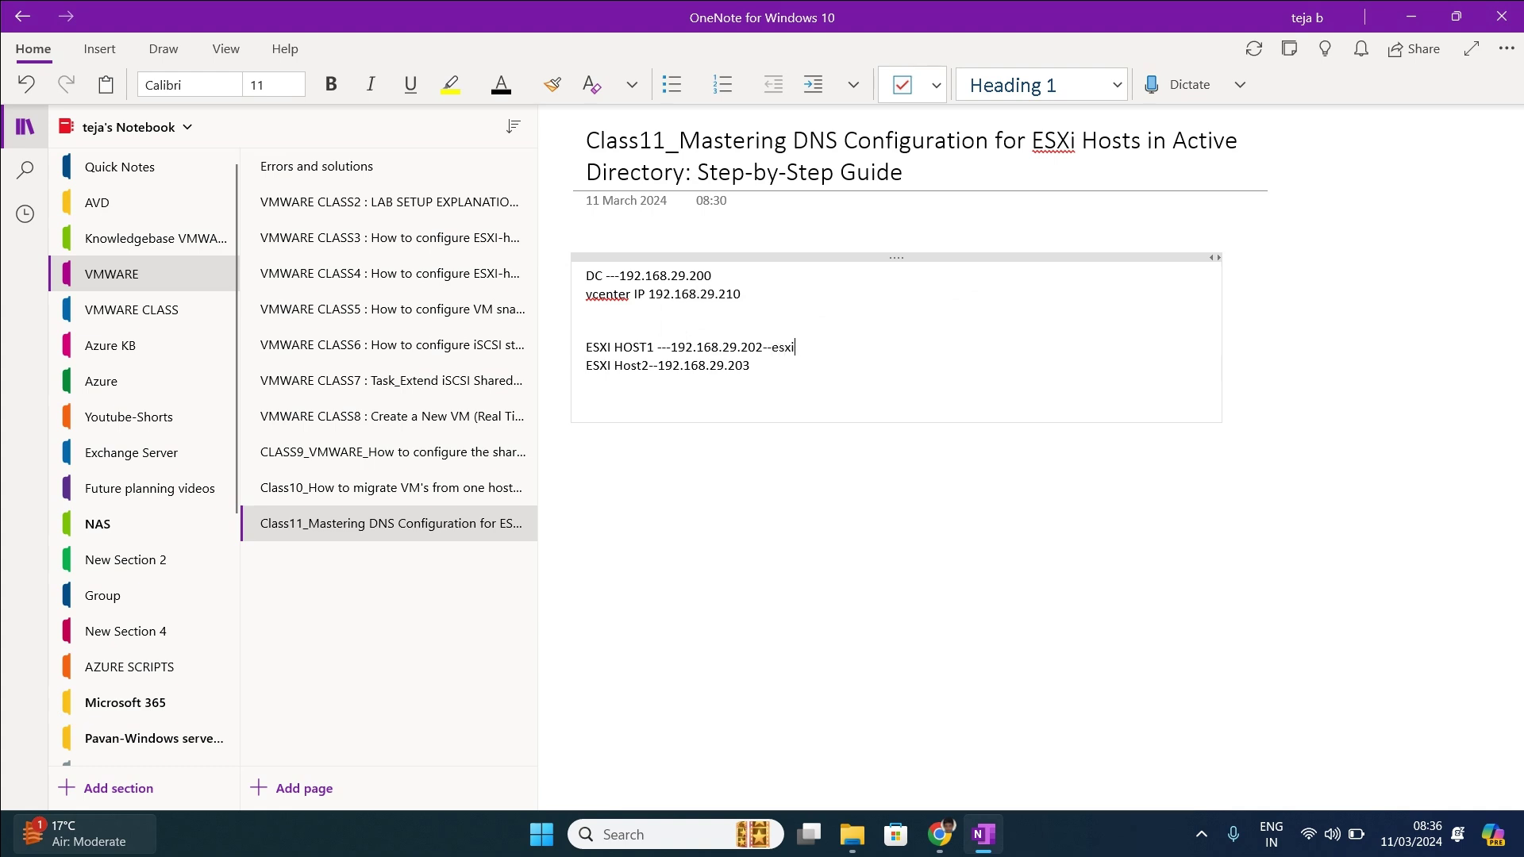
{"action": "type", "text": "01"}
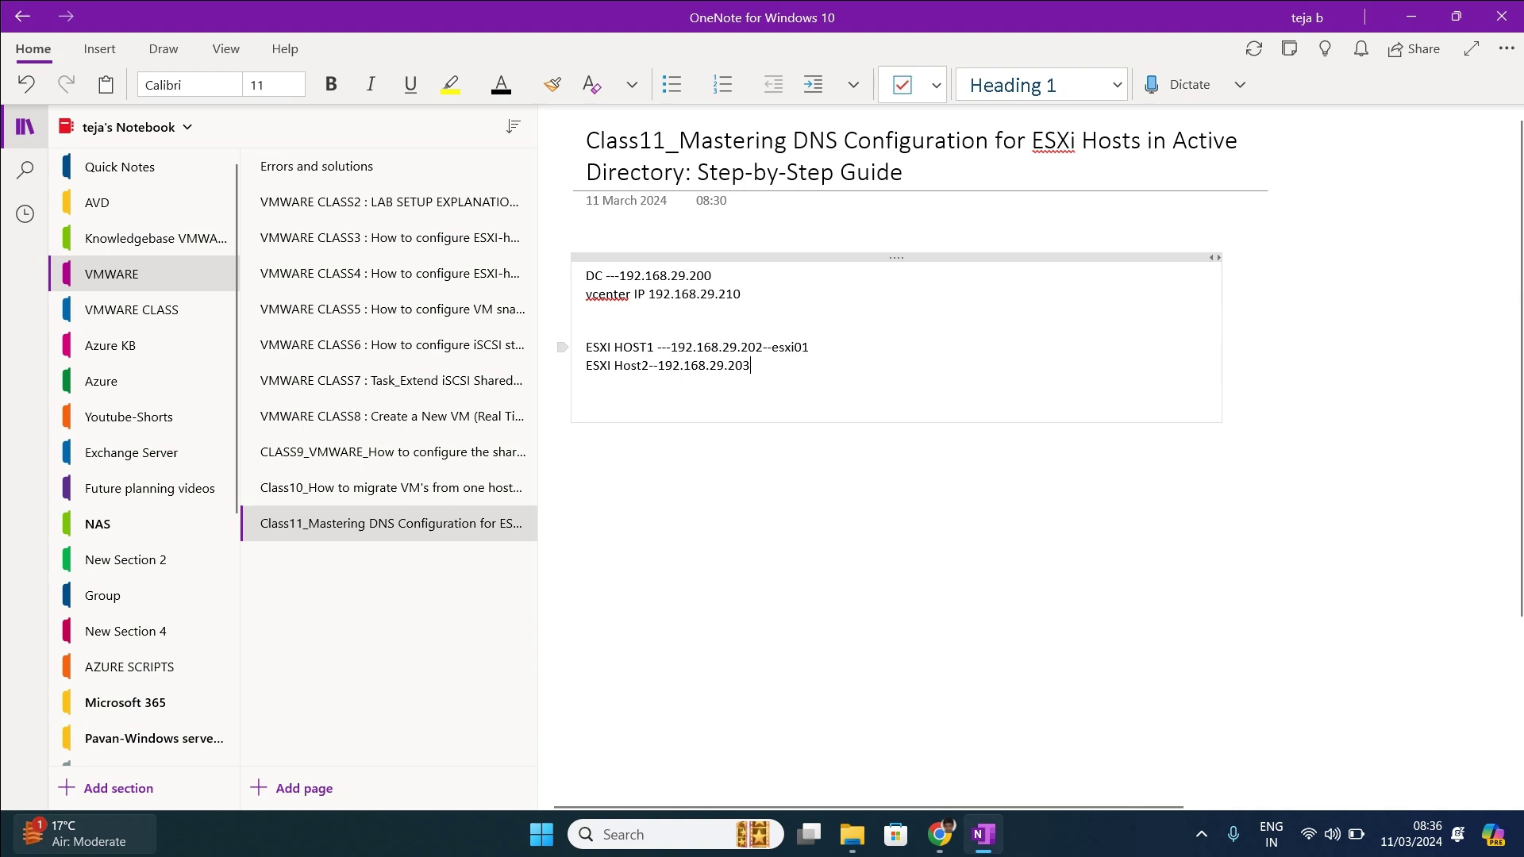
{"action": "left_click", "coordinate": [750, 366]}
{"action": "type", "text": "--esxi02"}
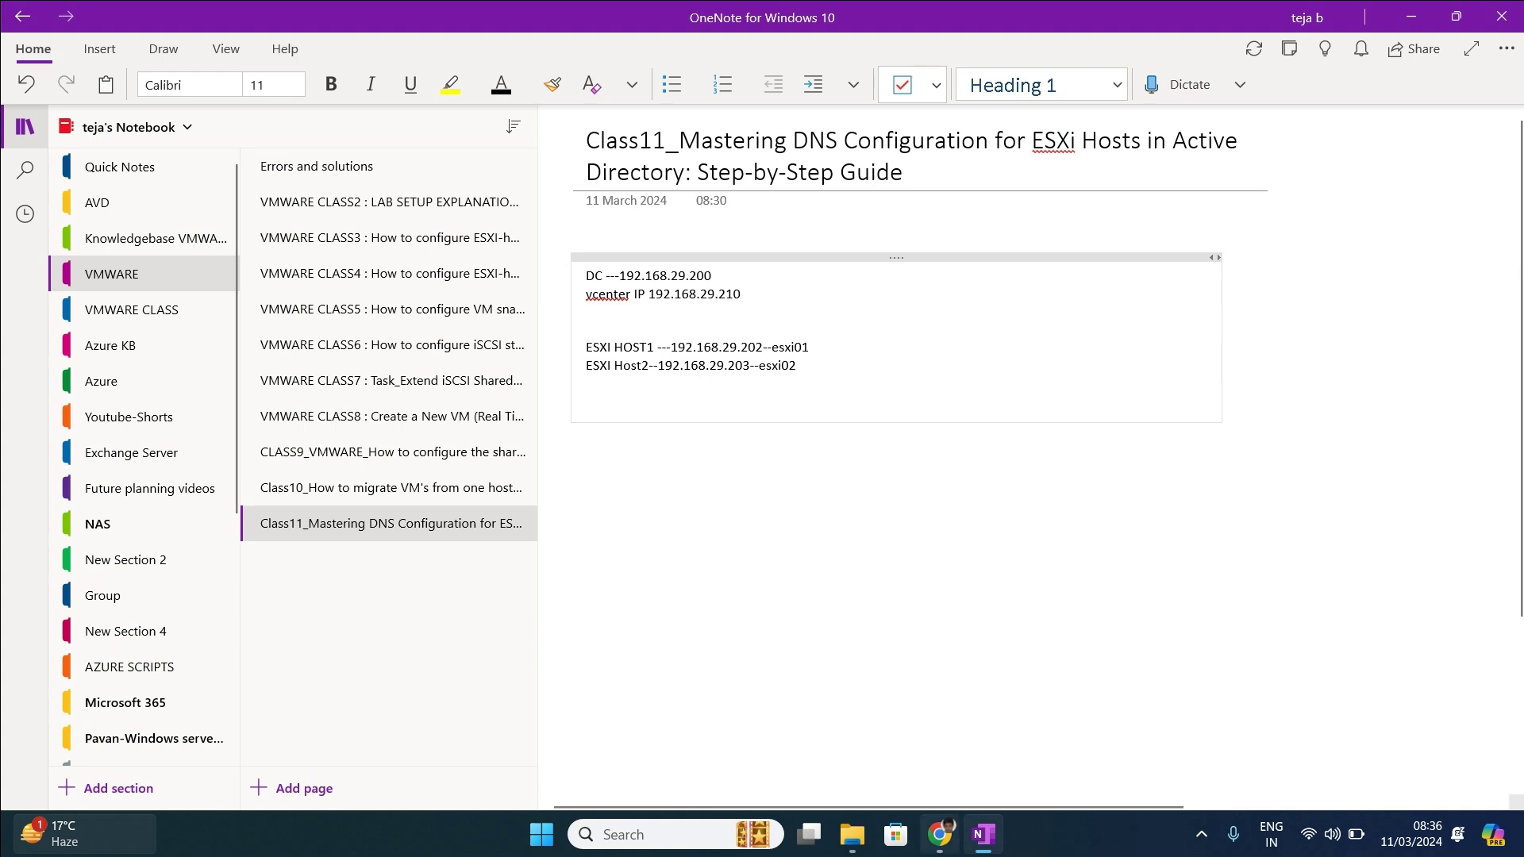
- Connect to the domain controller 192.168.29.200 through Remote Desktop Connection, entering the Administrator account password
{"action": "key", "text": "super+r"}
{"action": "key", "text": "Return"}
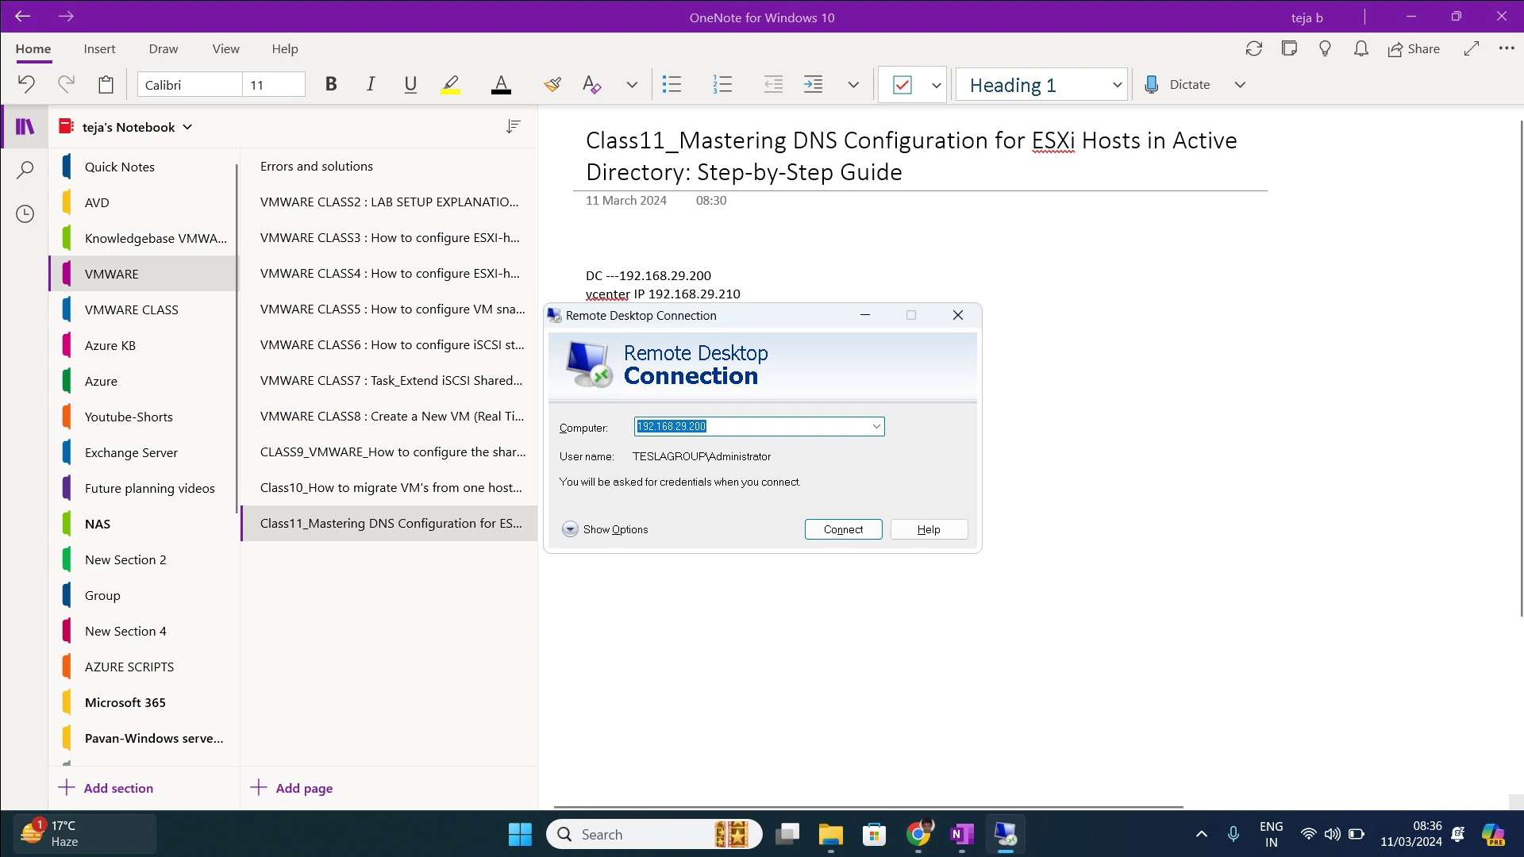
{"action": "key", "text": "Return"}
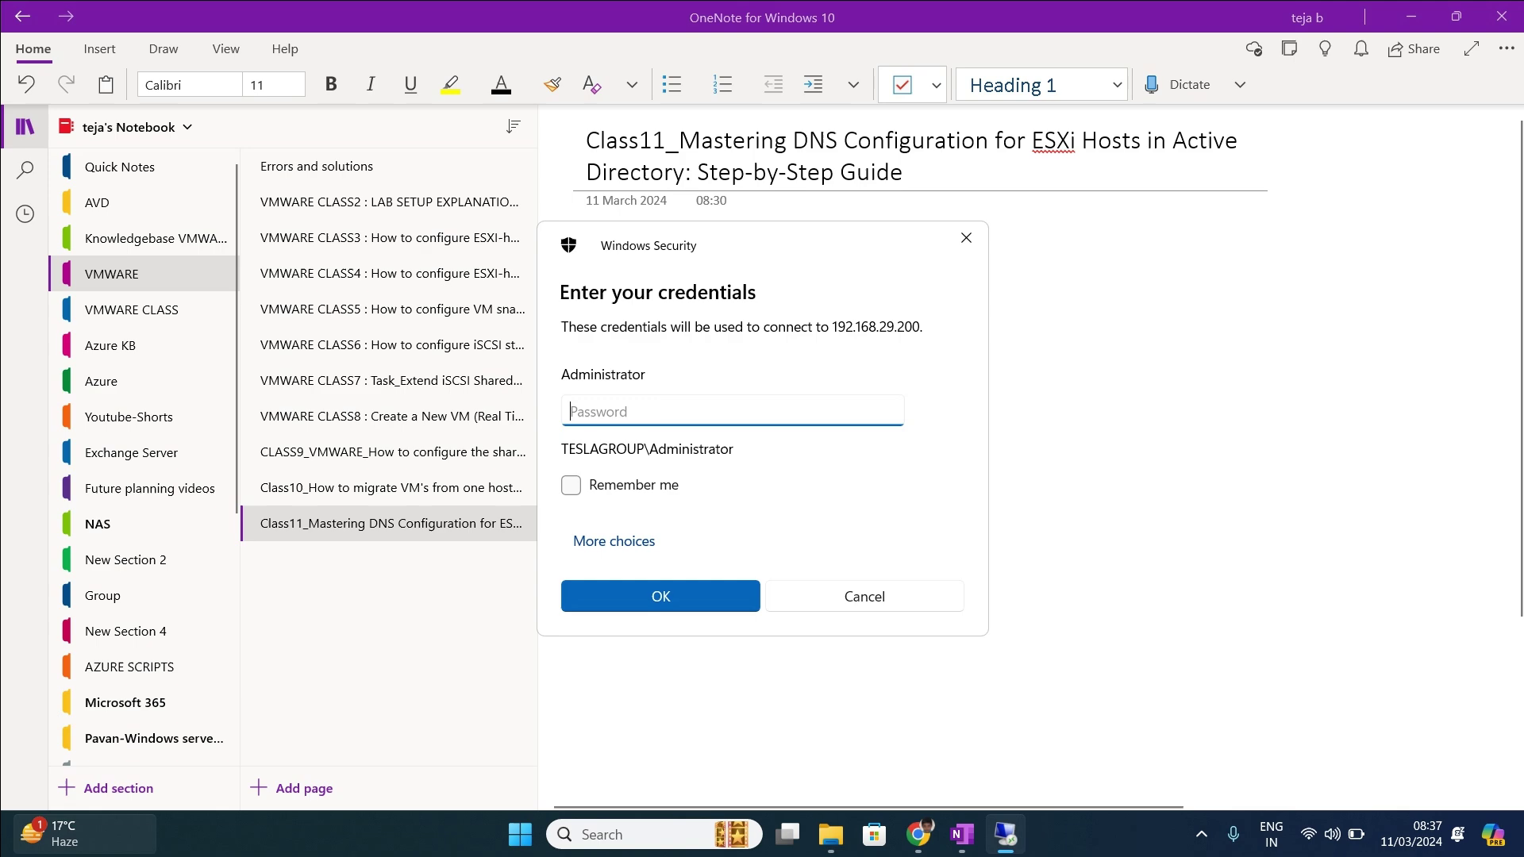
{"action": "type", "text": "*********"}
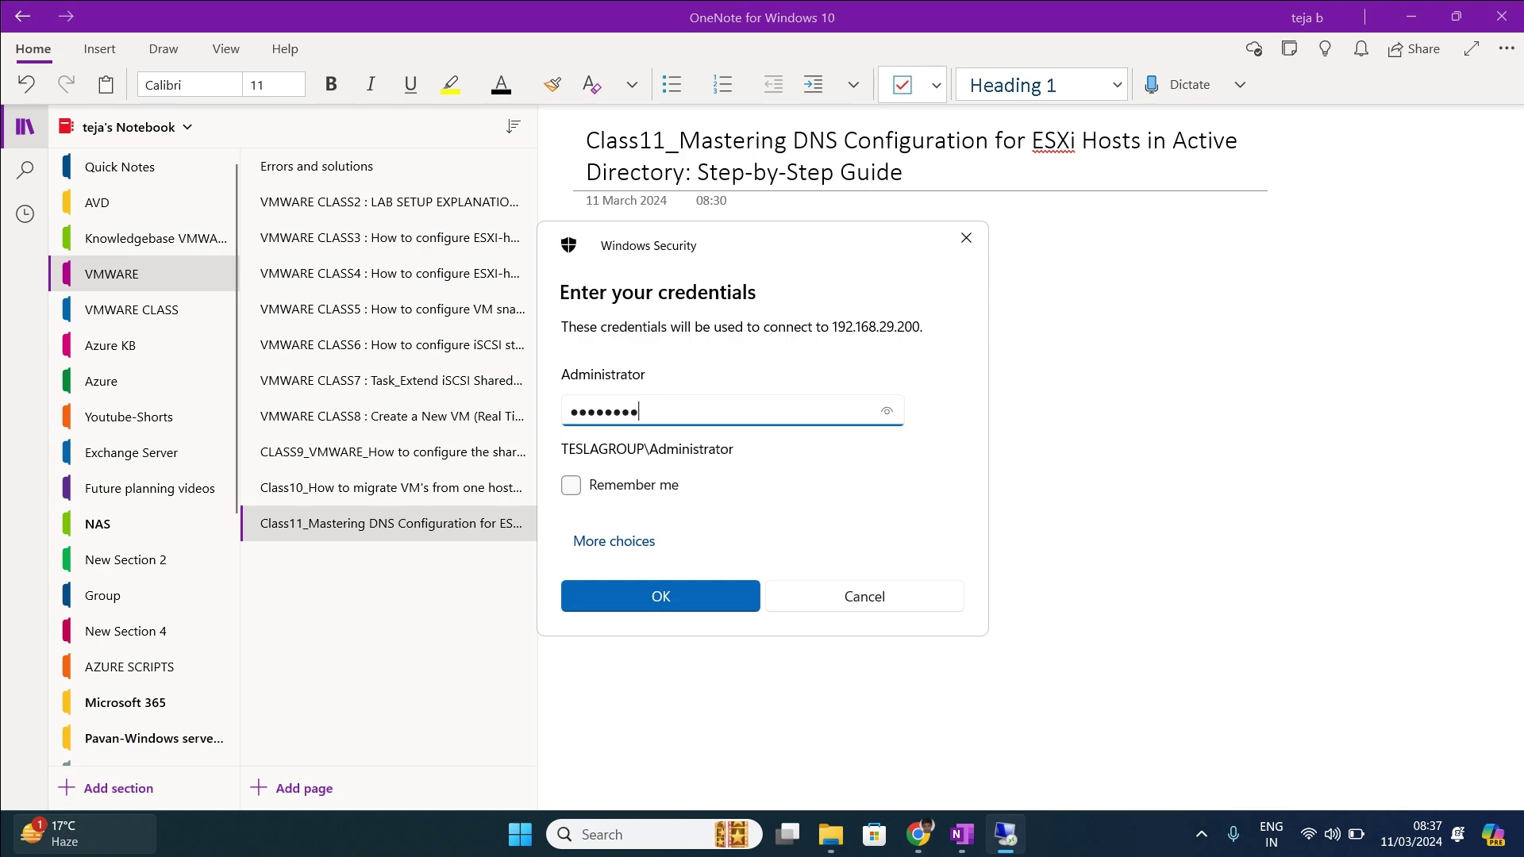
{"action": "key", "text": "Return"}
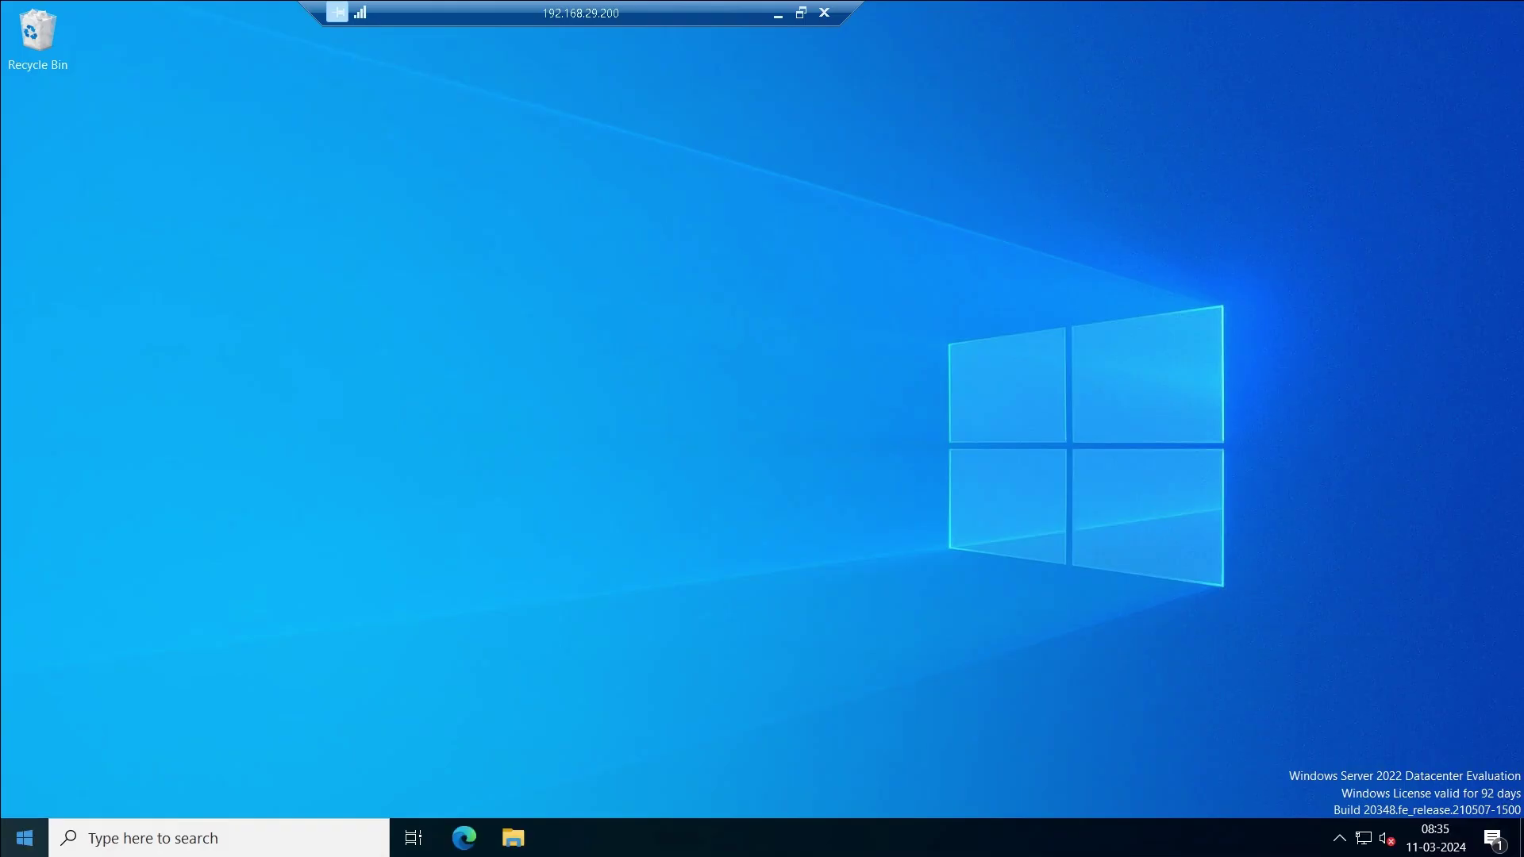
- Open DNS Manager on the domain controller and display the records of the teslagroup.co.in forward lookup zone
{"action": "key", "text": "super"}
{"action": "type", "text": "dns"}
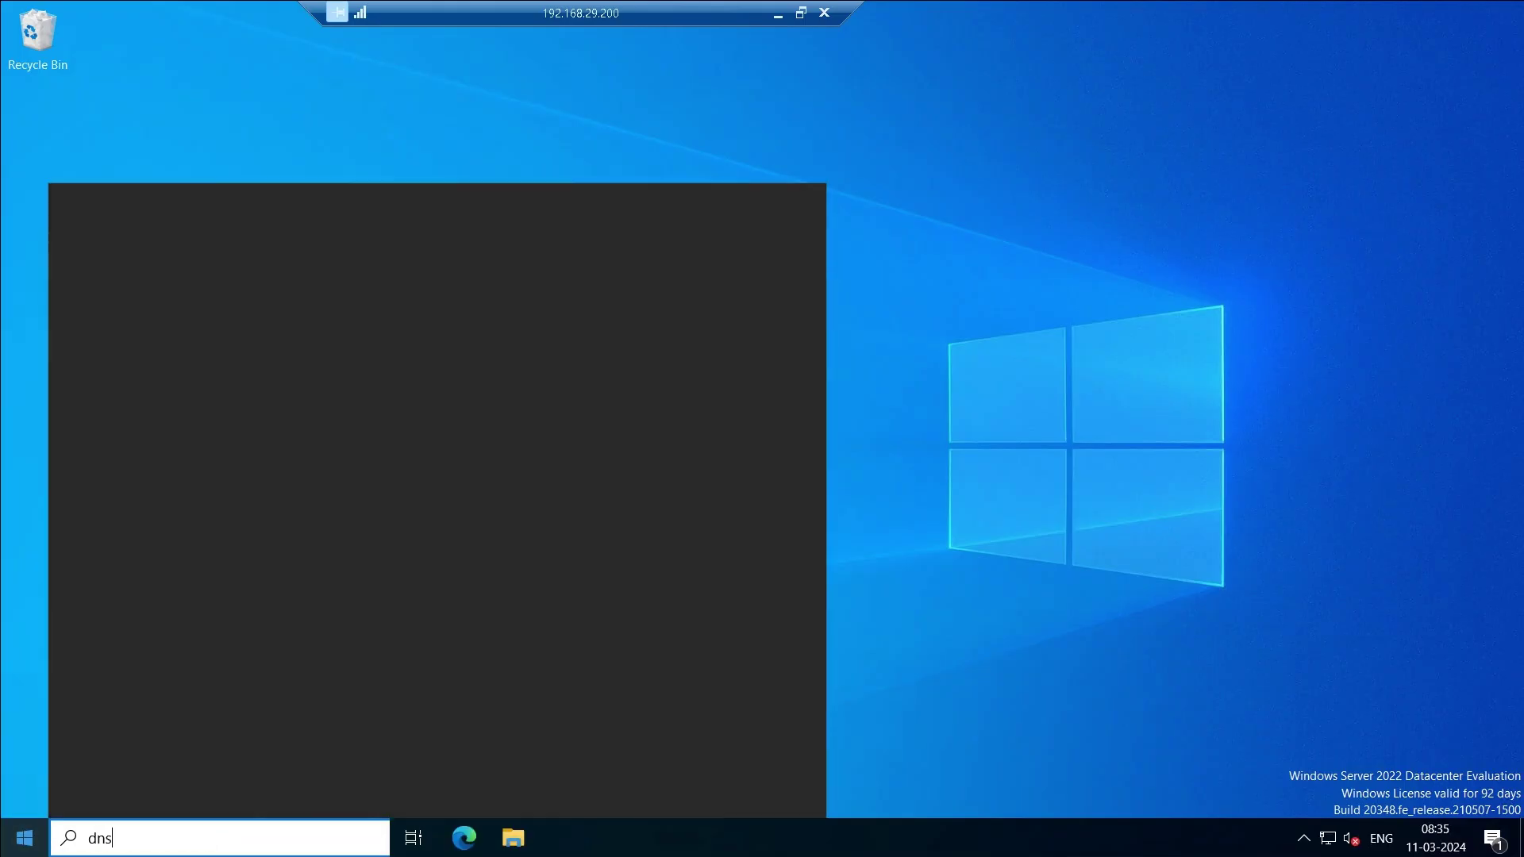
{"action": "key", "text": "Return"}
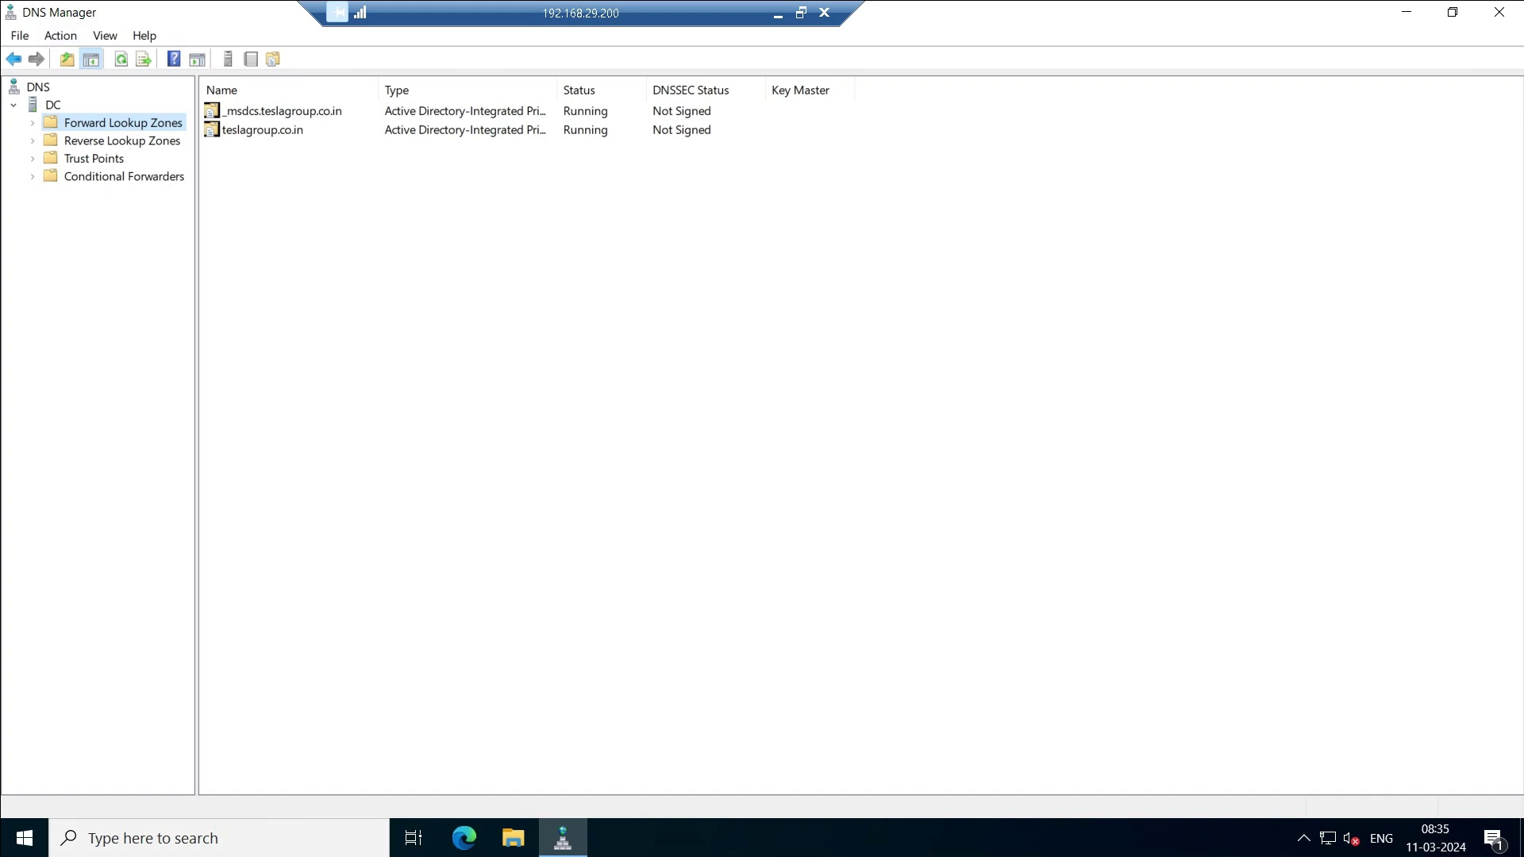
{"action": "double_click", "coordinate": [123, 123]}
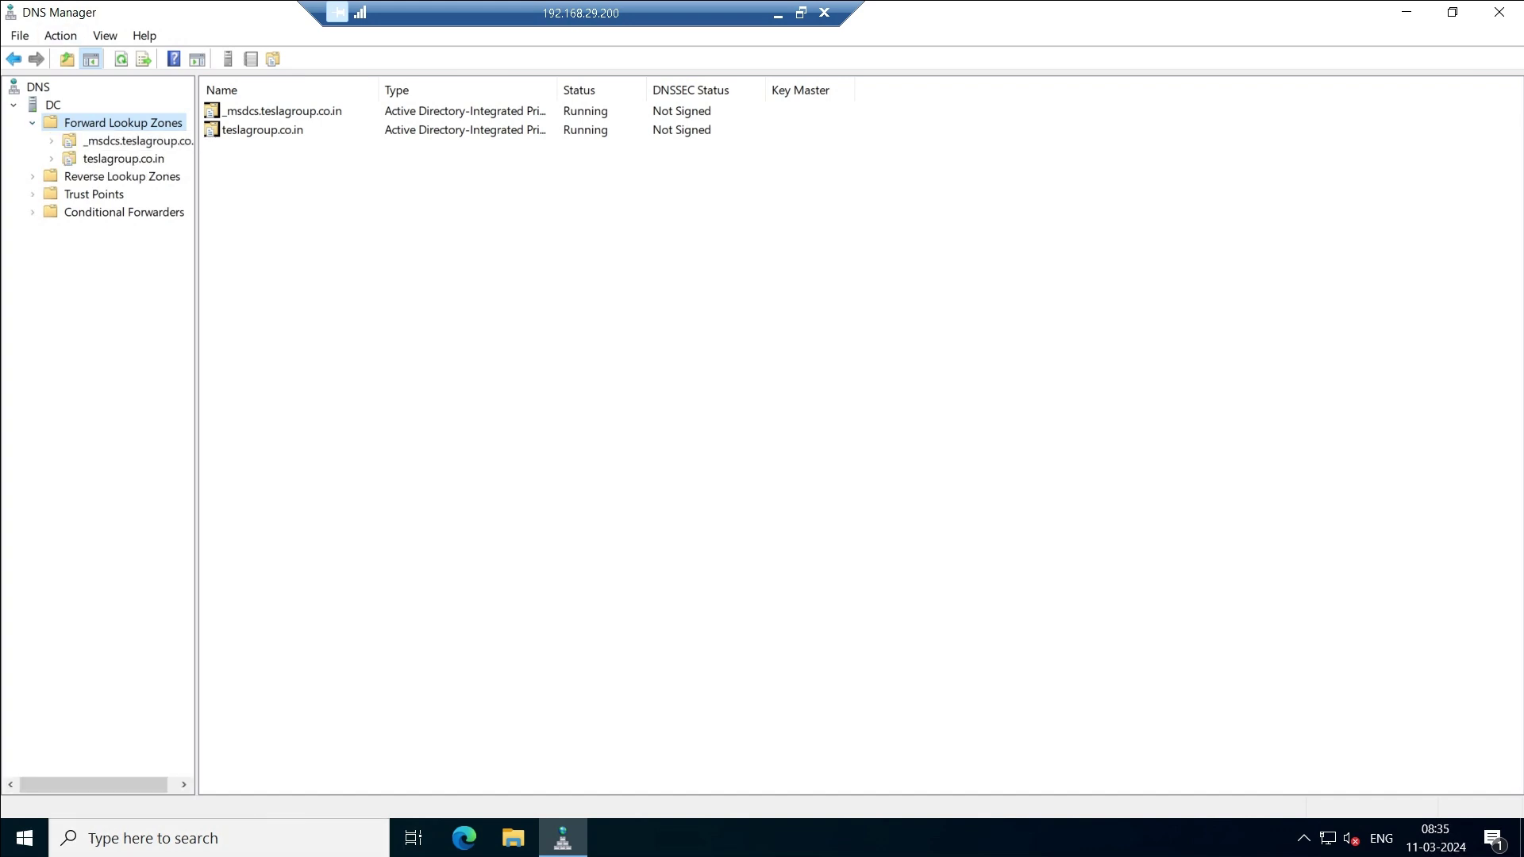
{"action": "left_click", "coordinate": [123, 159]}
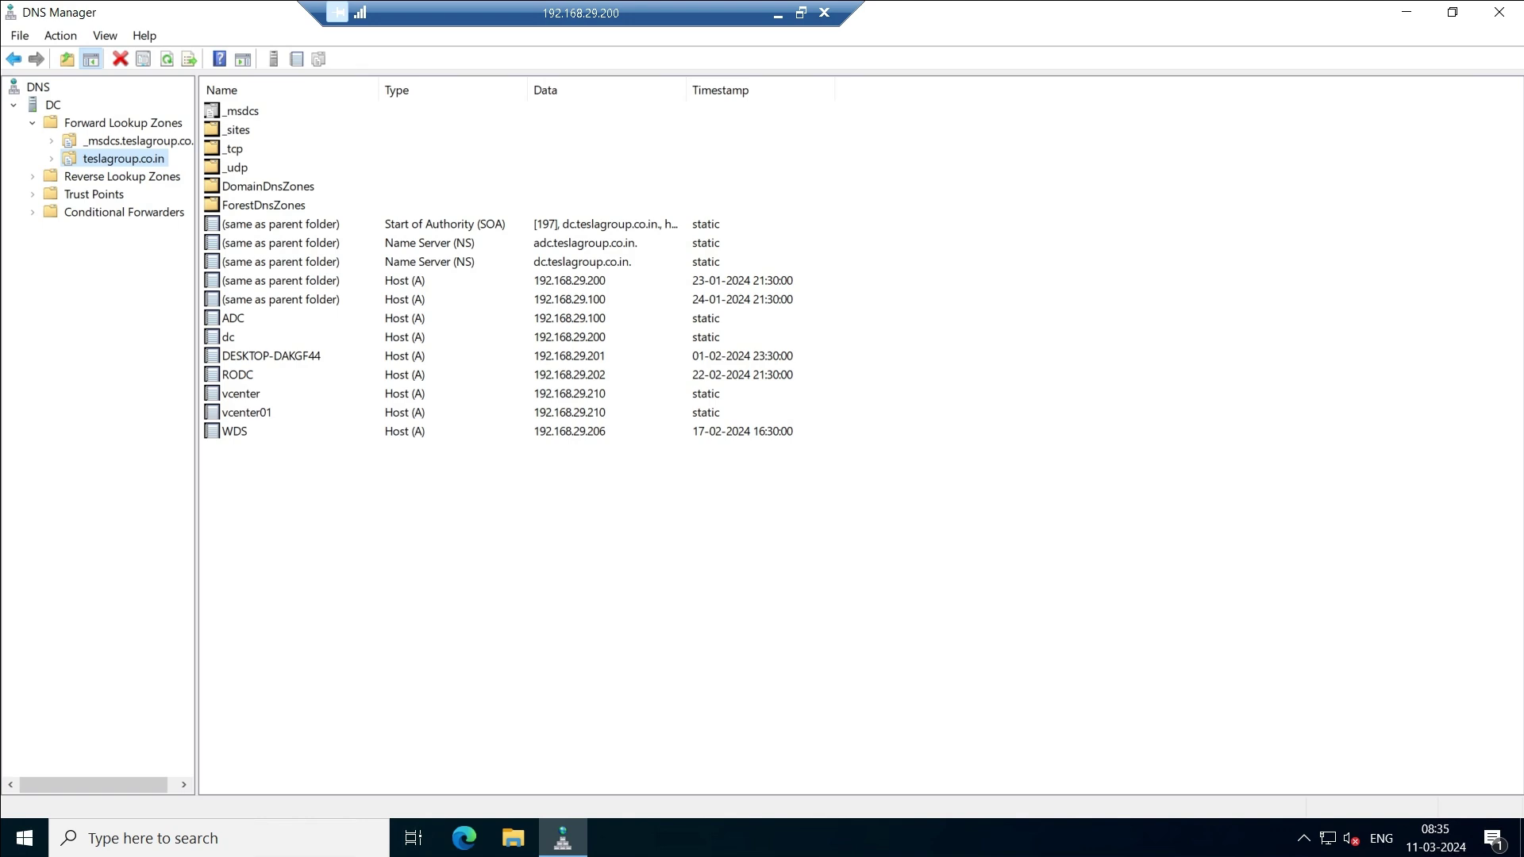
{"action": "left_click", "coordinate": [233, 318]}
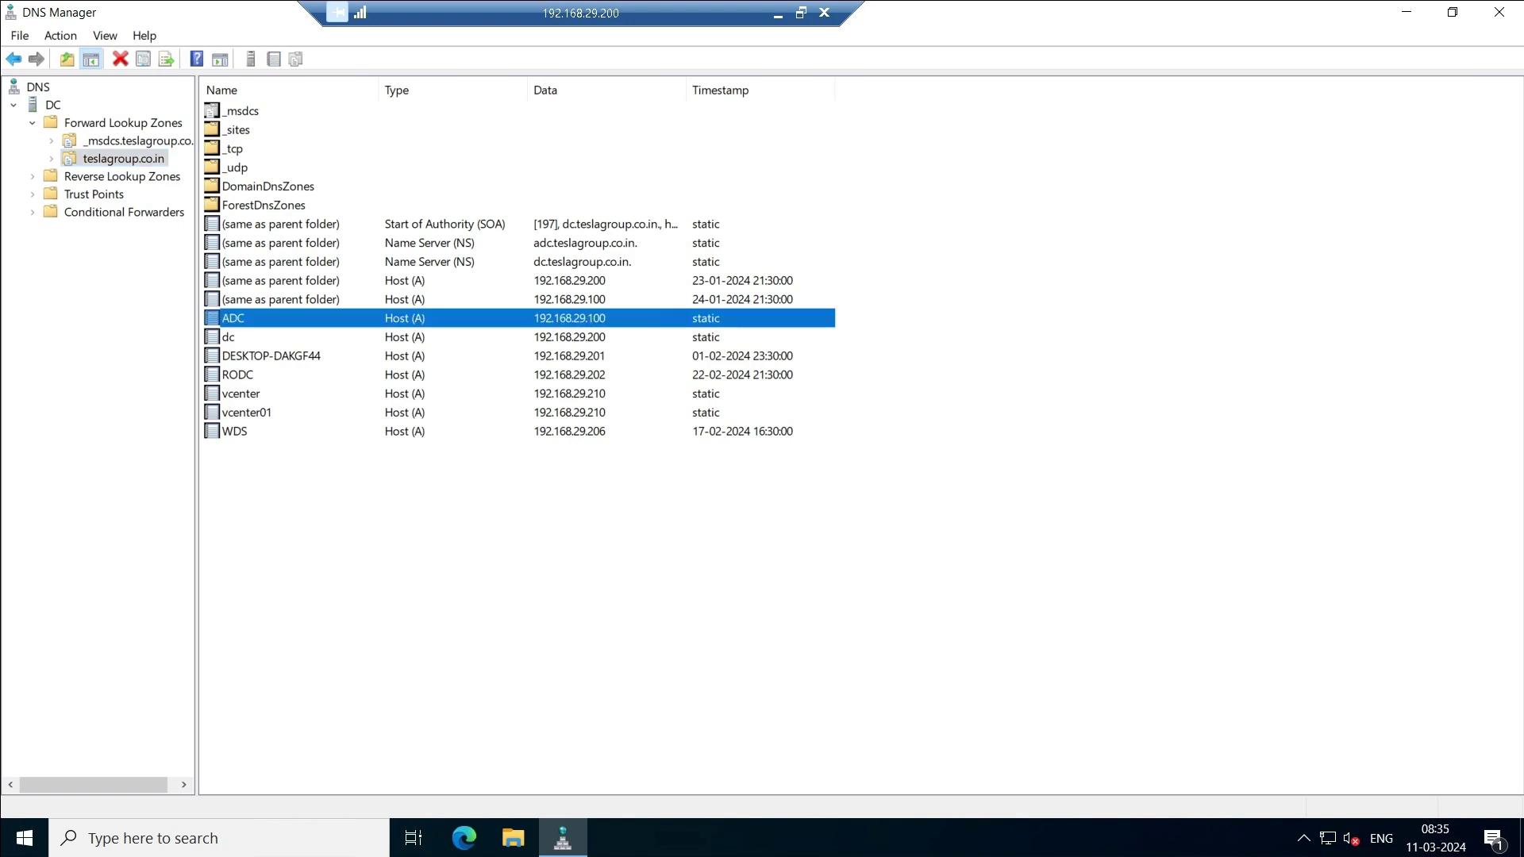
{"action": "key", "text": "Down"}
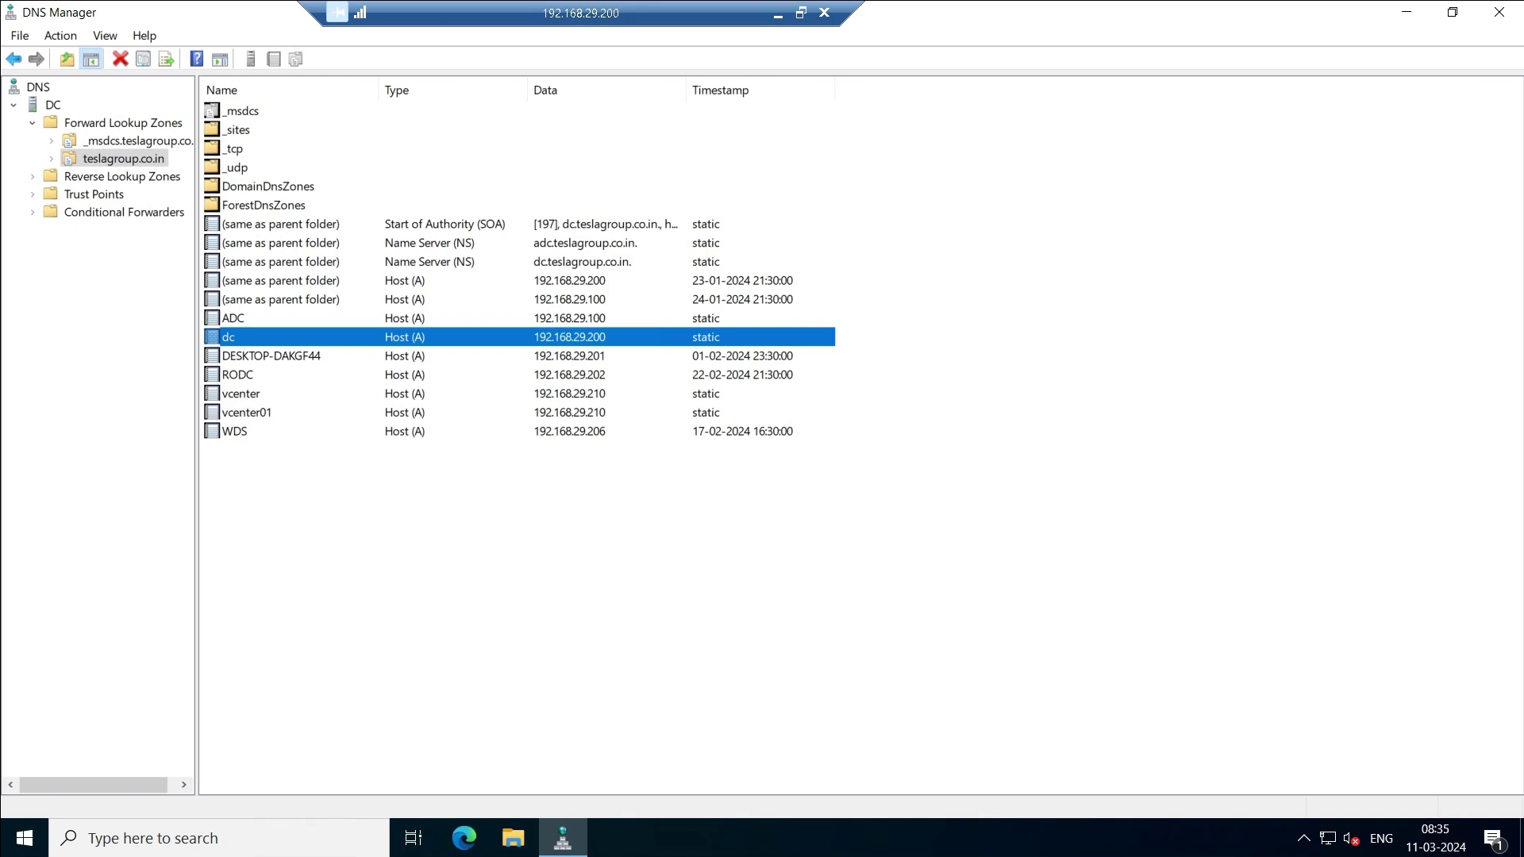
- Add a host (A) record named esxi01 with IP address 192.168.29.202 to the teslagroup.co.in zone
{"action": "right_click", "coordinate": [272, 504]}
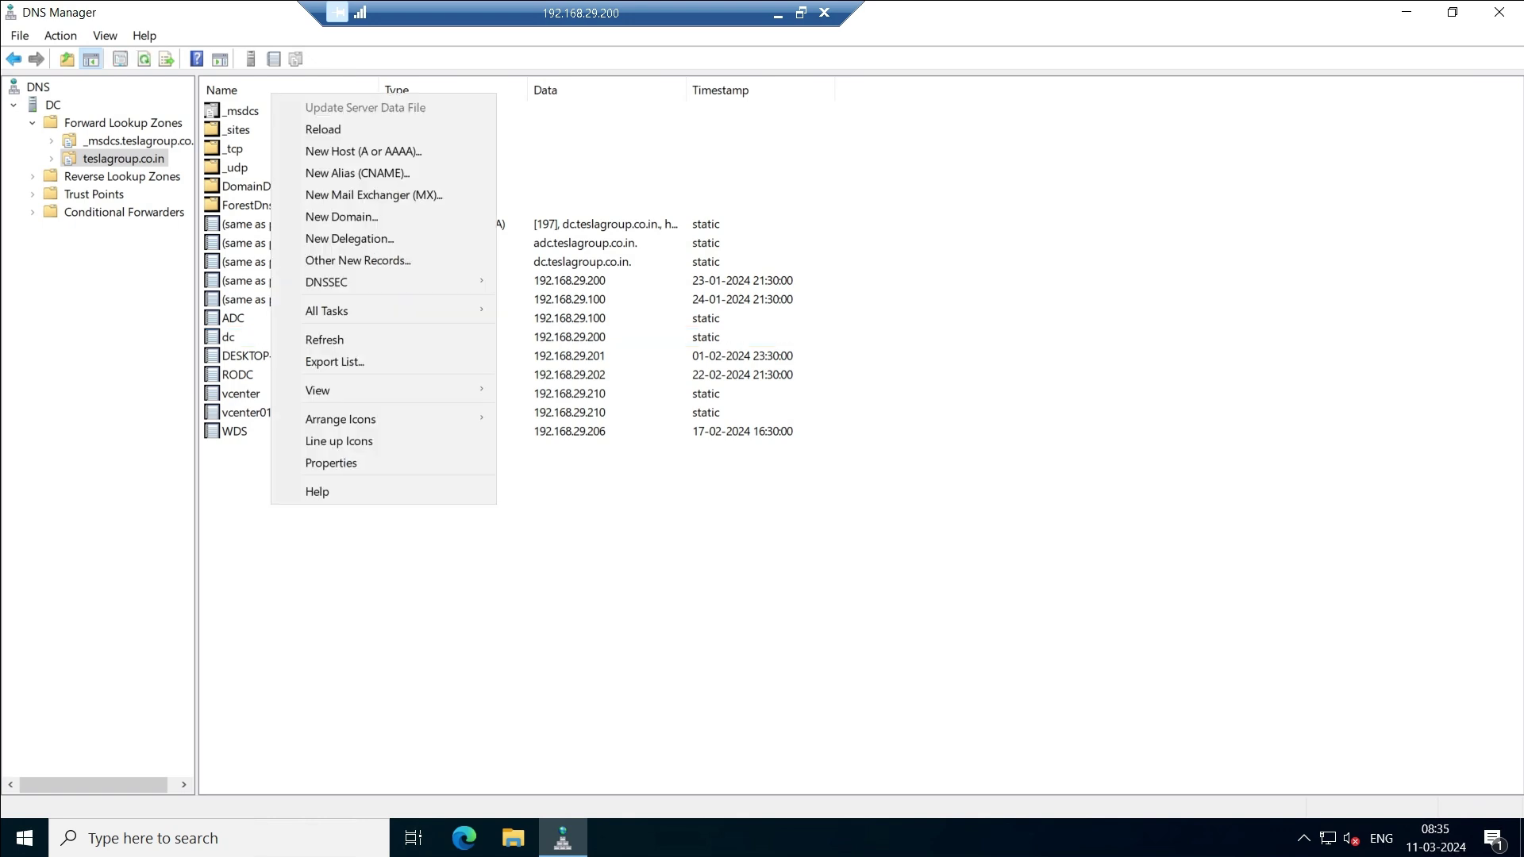
{"action": "key", "text": "Return"}
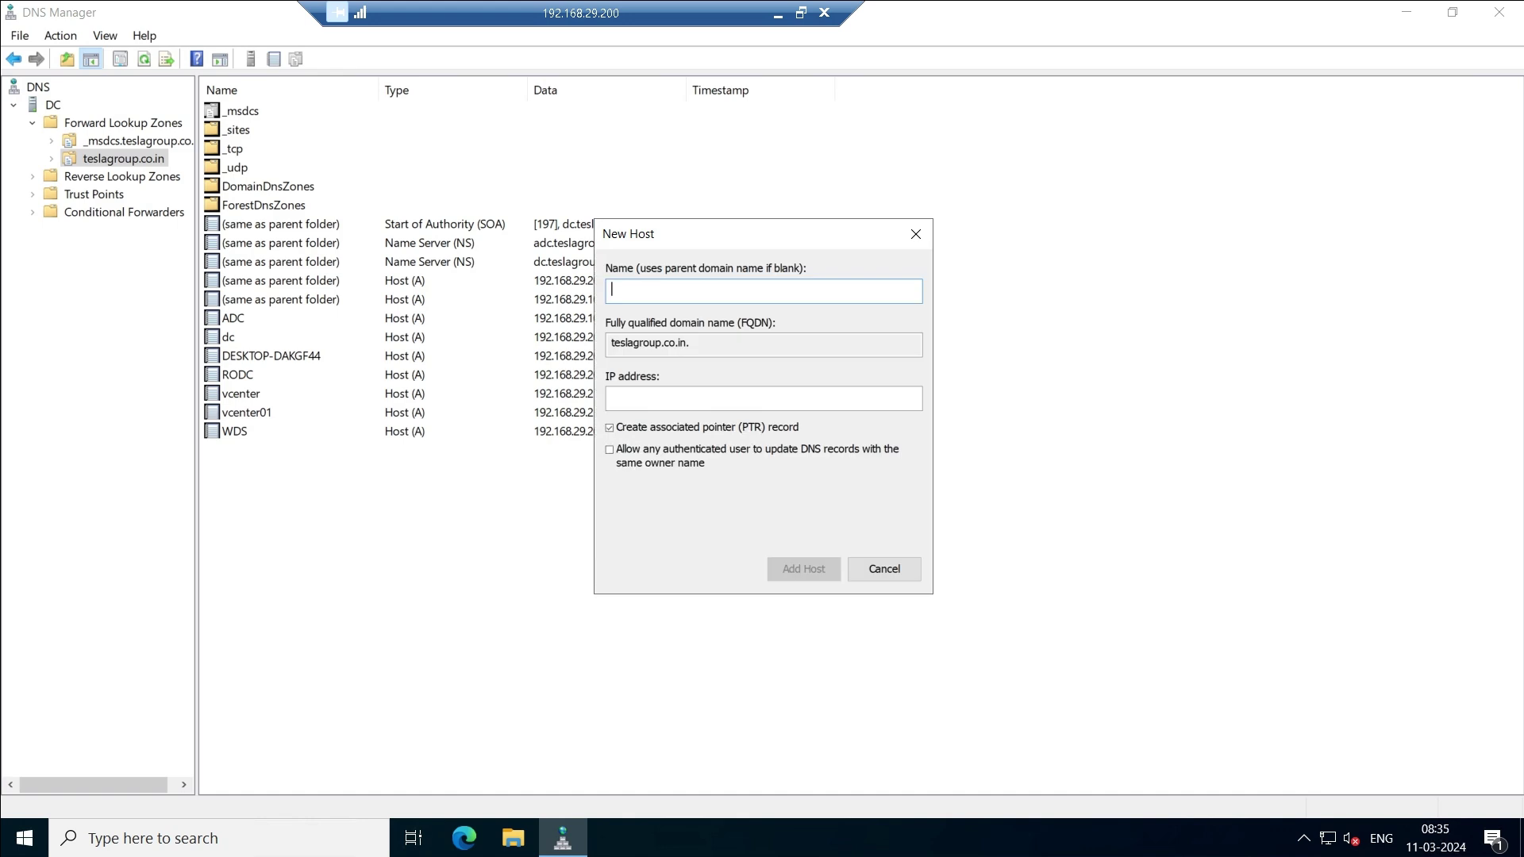
{"action": "type", "text": "esxi01"}
{"action": "key", "text": "Tab"}
{"action": "key", "text": "Tab"}
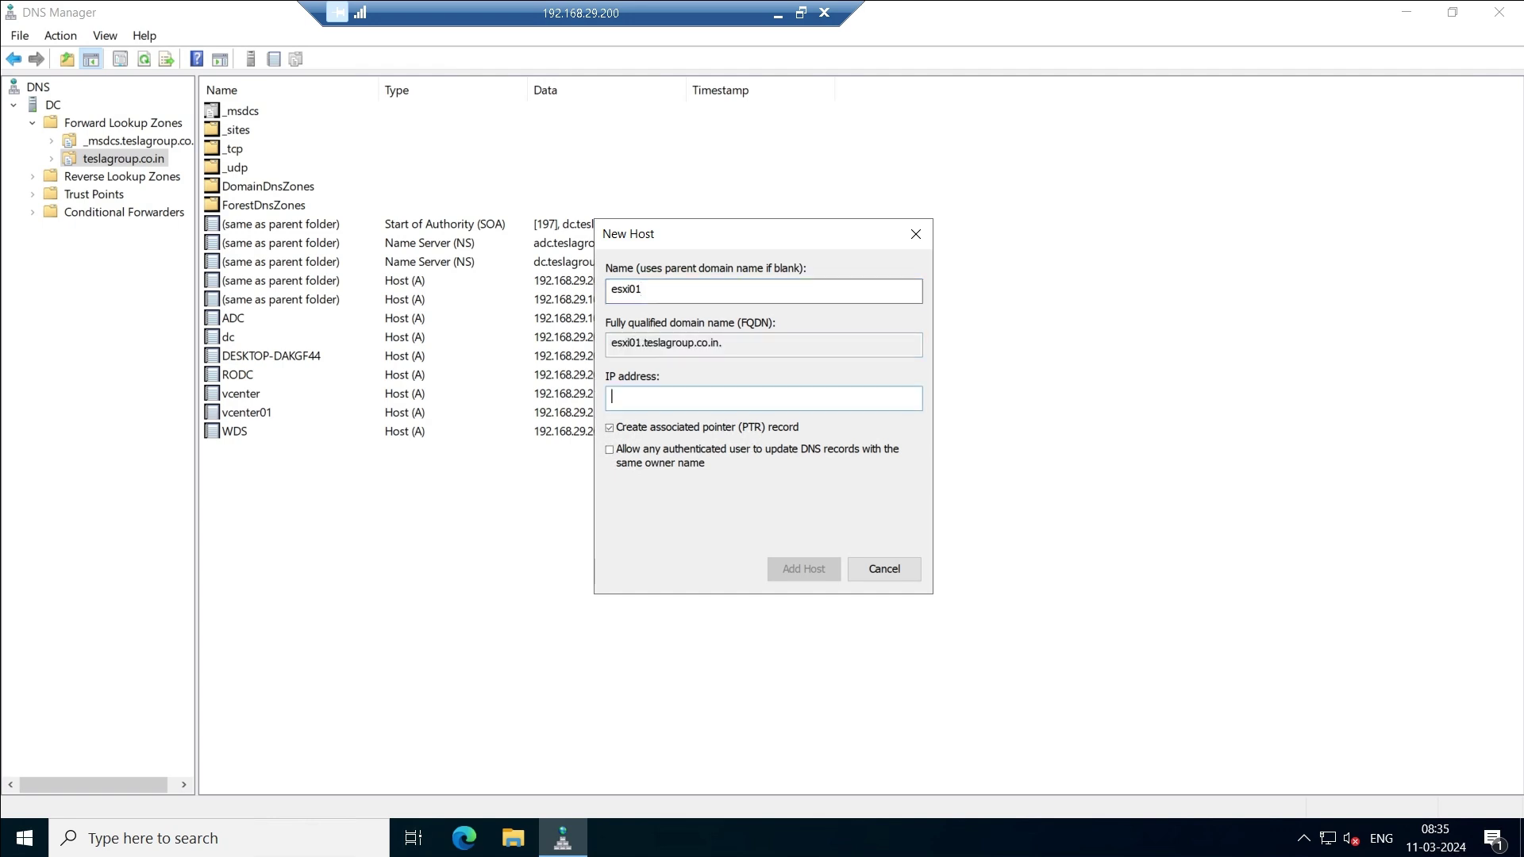
{"action": "type", "text": "192.168.29.202"}
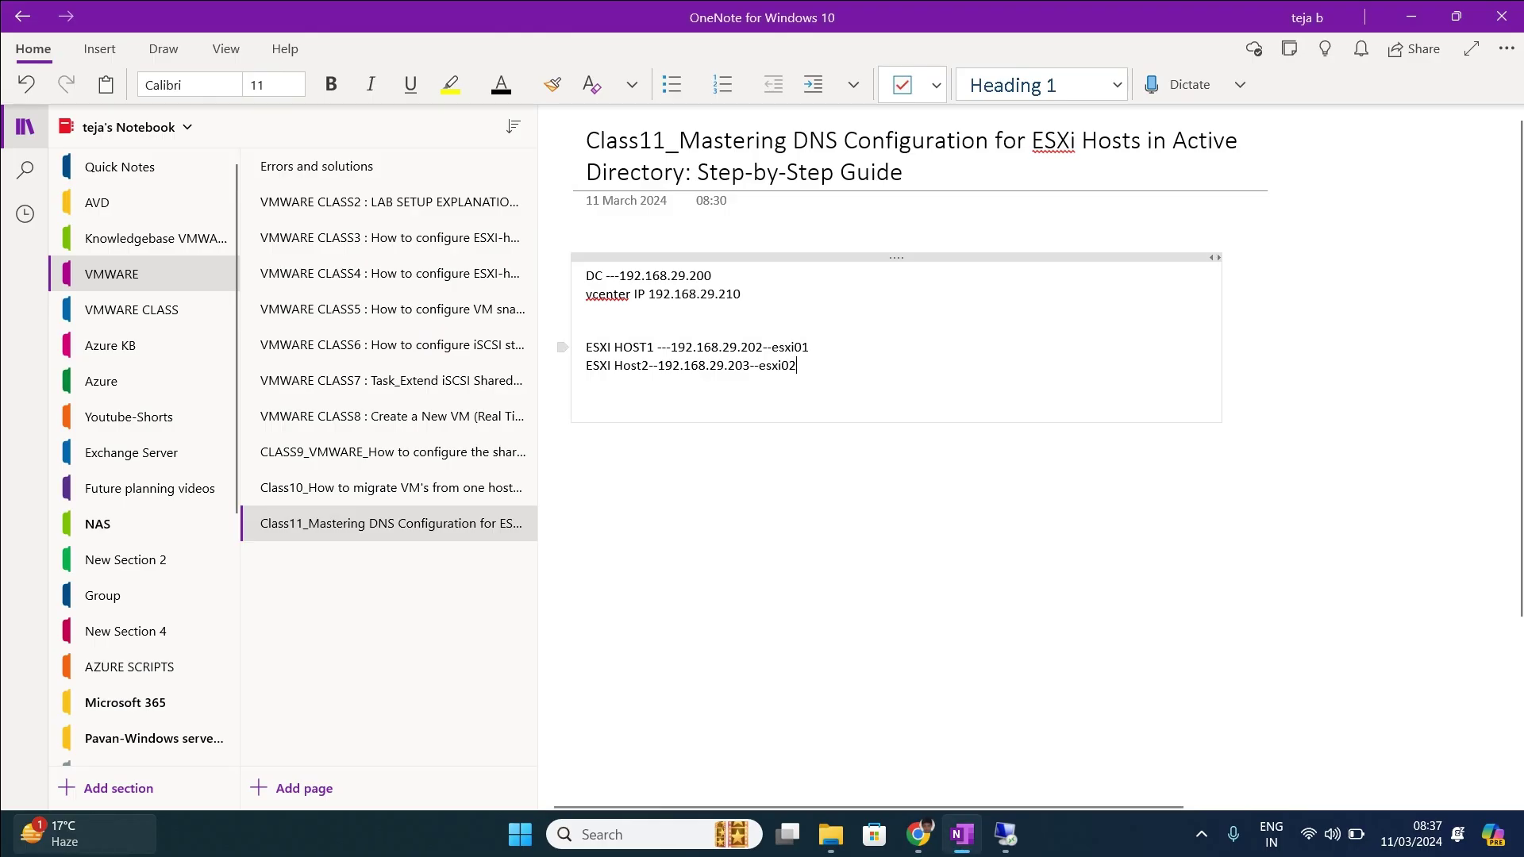
{"action": "left_click_drag", "start_coordinate": [809, 348], "coordinate": [742, 348]}
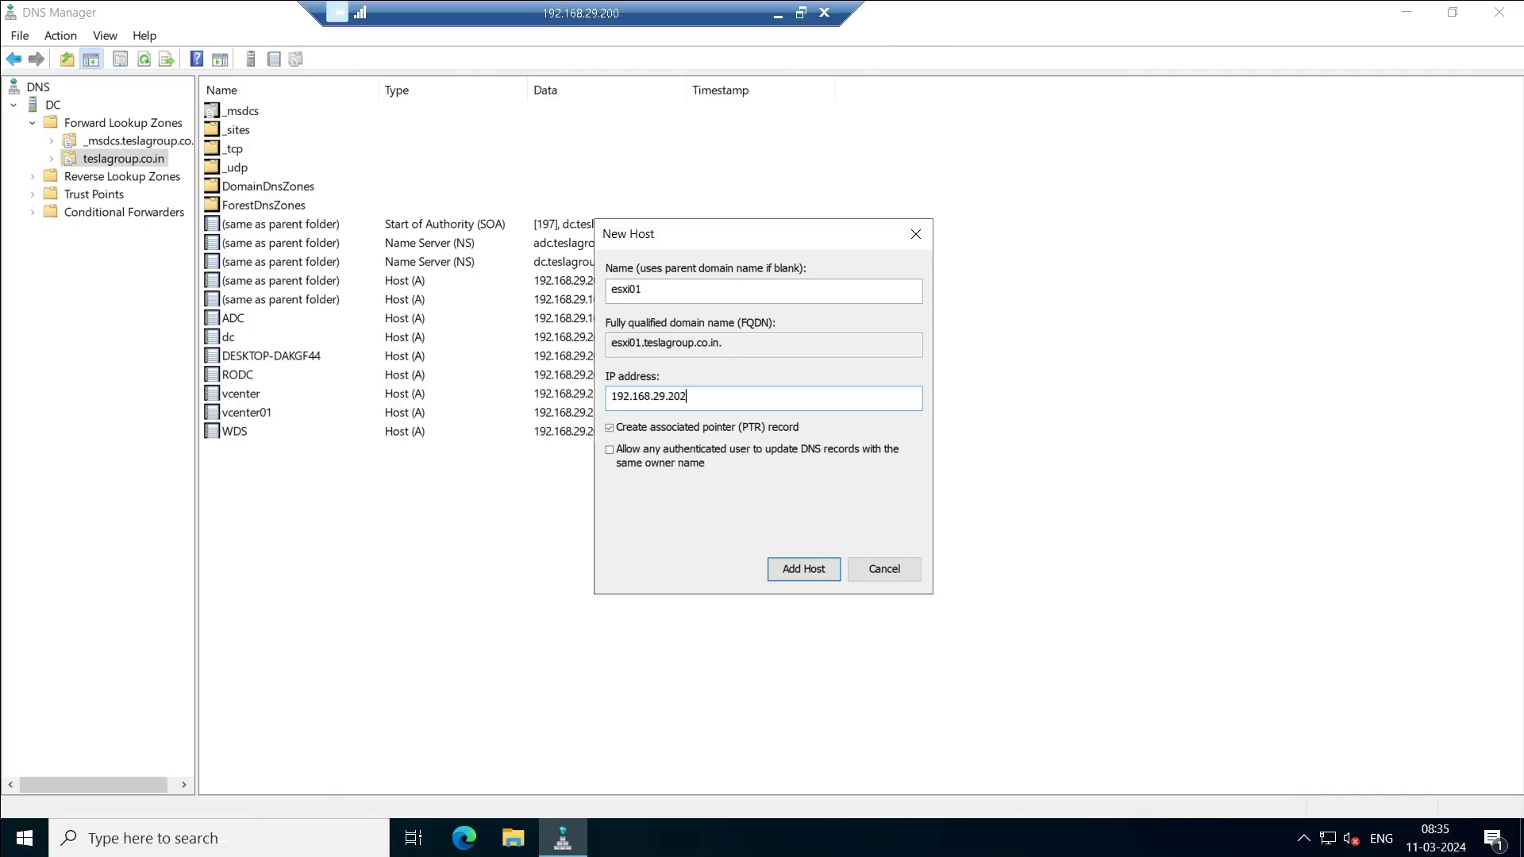
{"action": "key", "text": "Return"}
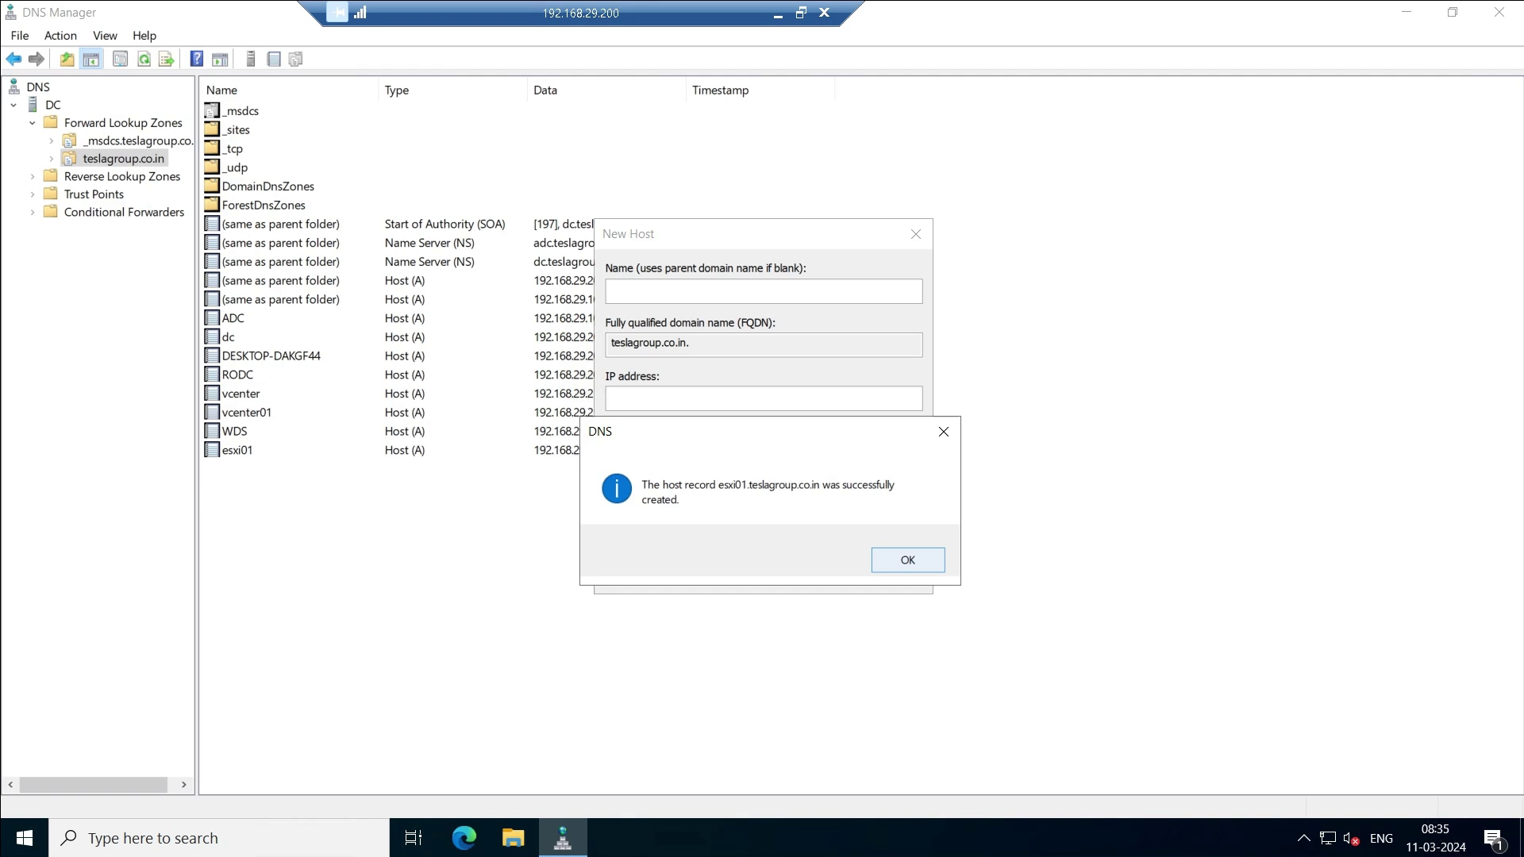
{"action": "key", "text": "Return"}
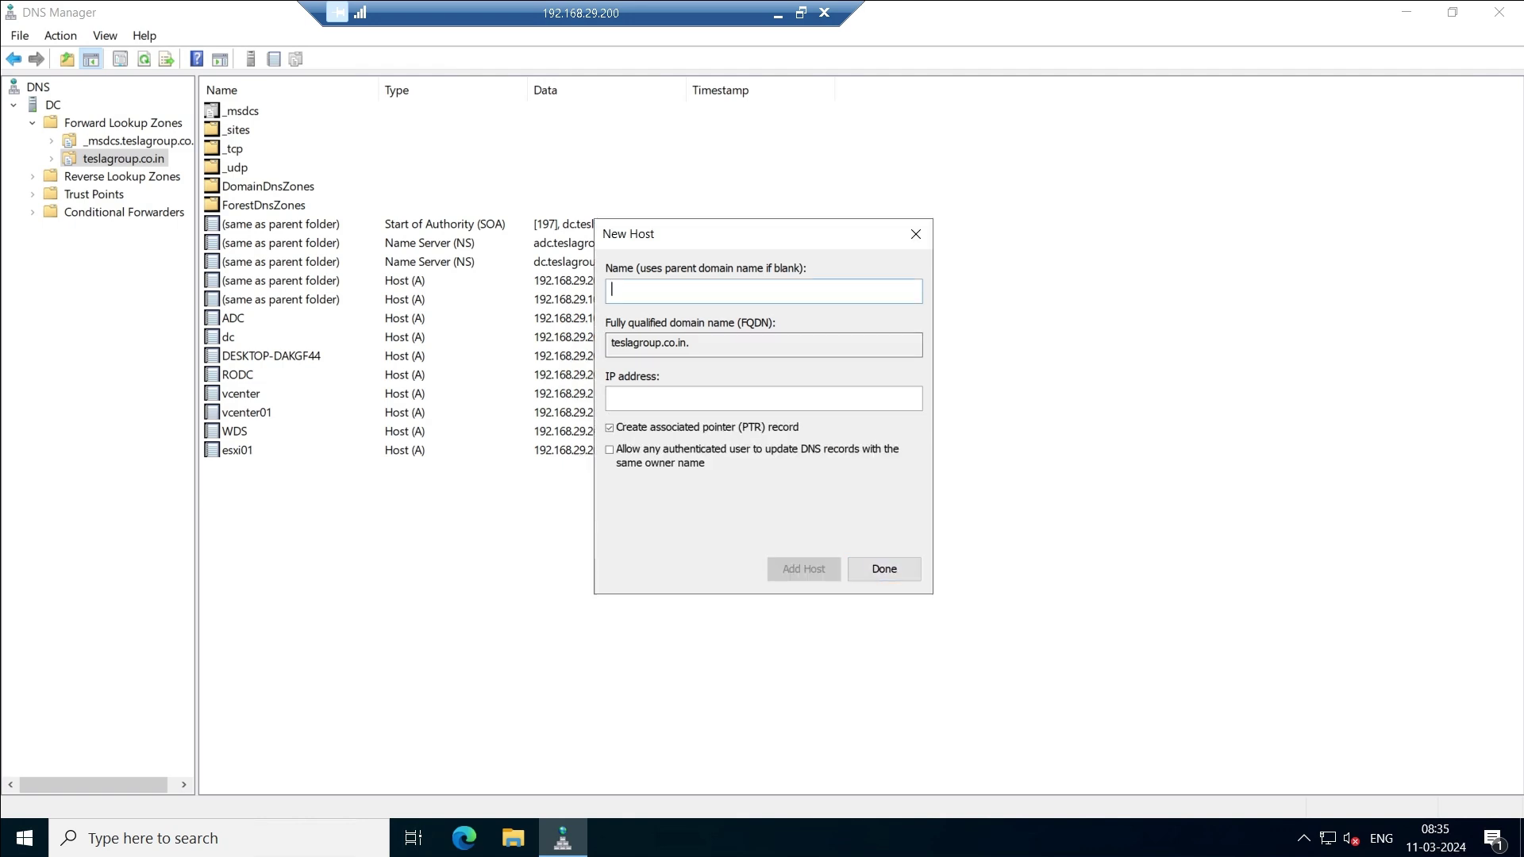
- Add a second host (A) record named esxi02 with IP address 192.168.29.203 and close the New Host dialog
{"action": "type", "text": "esx"}
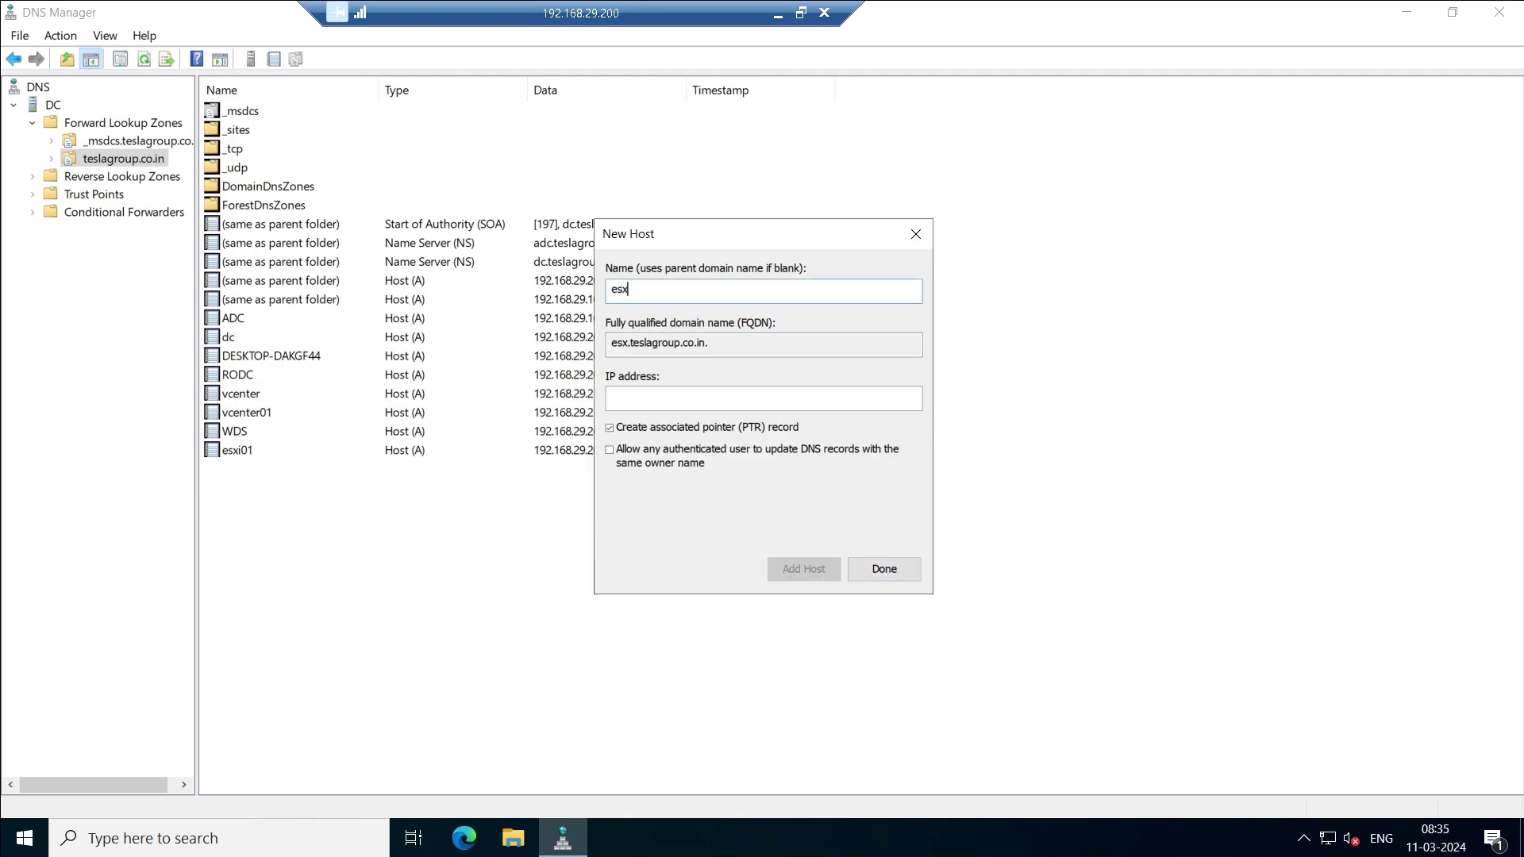
{"action": "type", "text": "i02"}
{"action": "key", "text": "Tab"}
{"action": "key", "text": "Tab"}
{"action": "key", "text": "shift+Tab"}
{"action": "key", "text": "shift+Tab"}
{"action": "left_click_drag", "start_coordinate": [622, 343], "coordinate": [724, 343]}
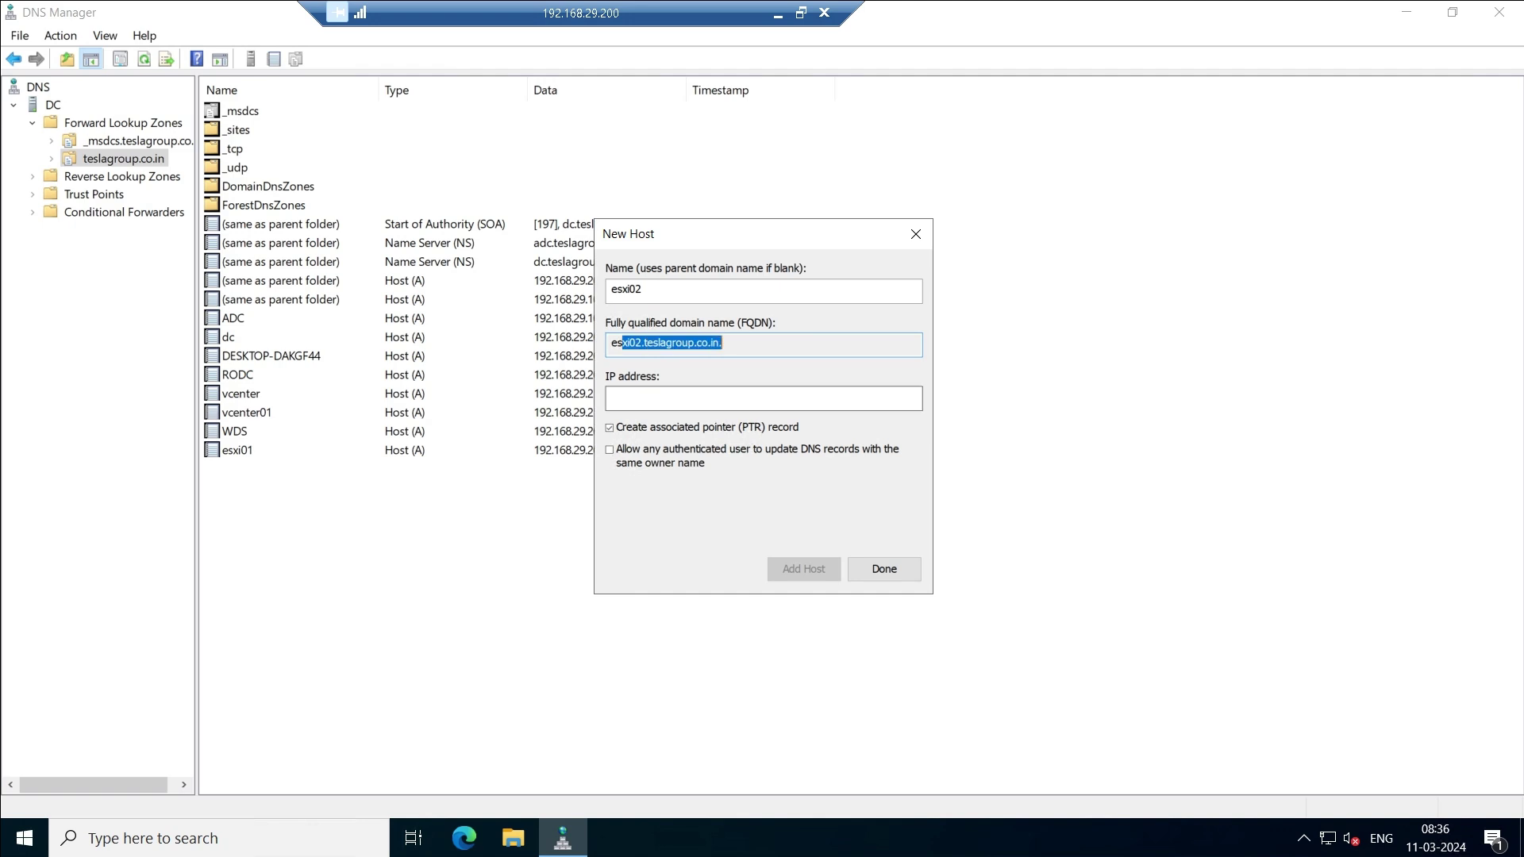
{"action": "key", "text": "Tab"}
{"action": "type", "text": "192"}
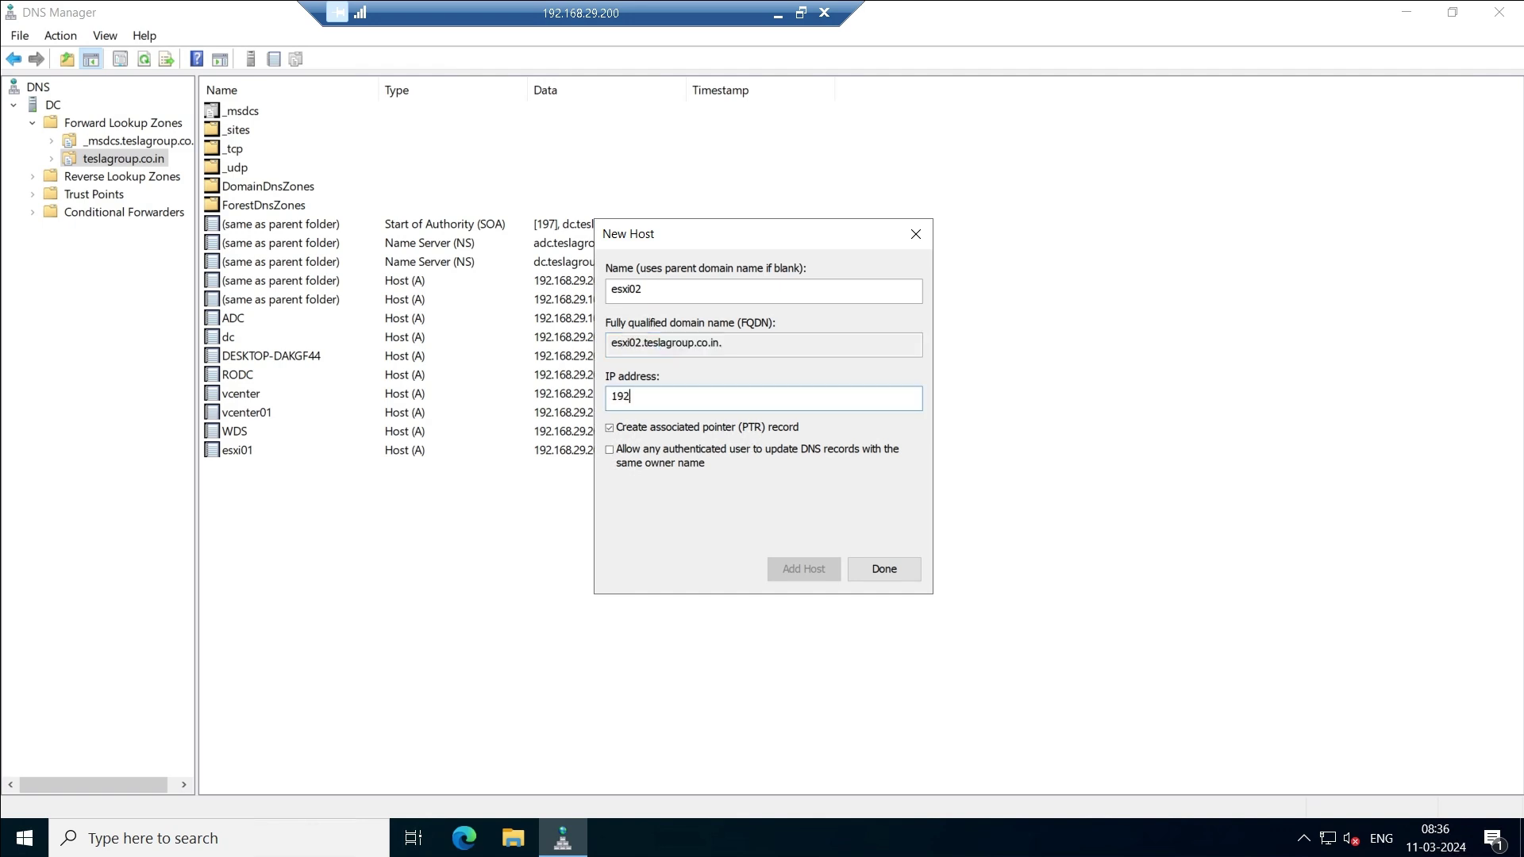
{"action": "type", "text": ".168.29.203"}
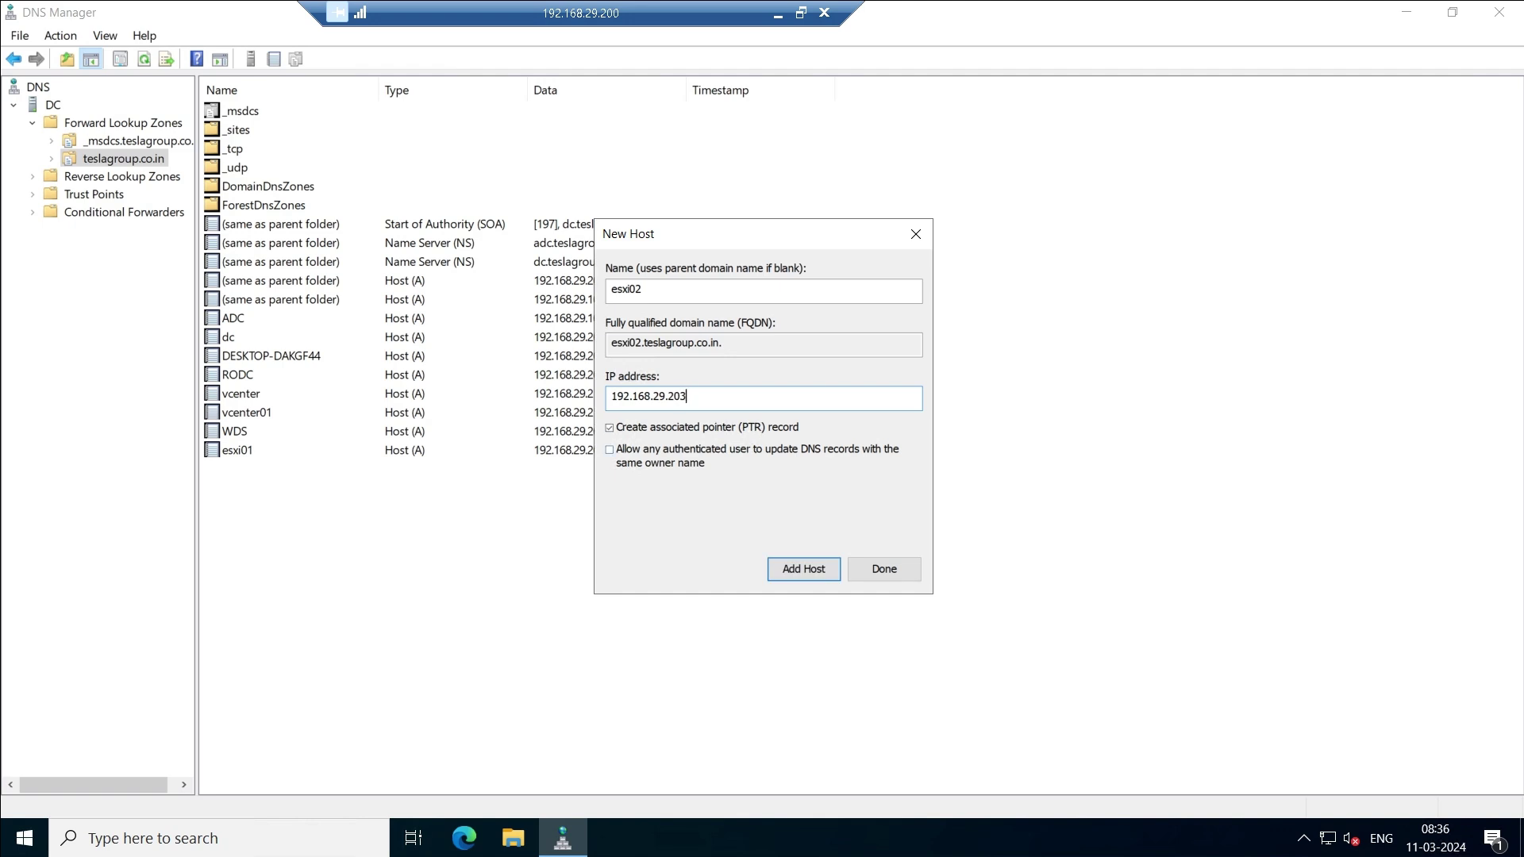
{"action": "left_click_drag", "start_coordinate": [714, 233], "coordinate": [905, 229]}
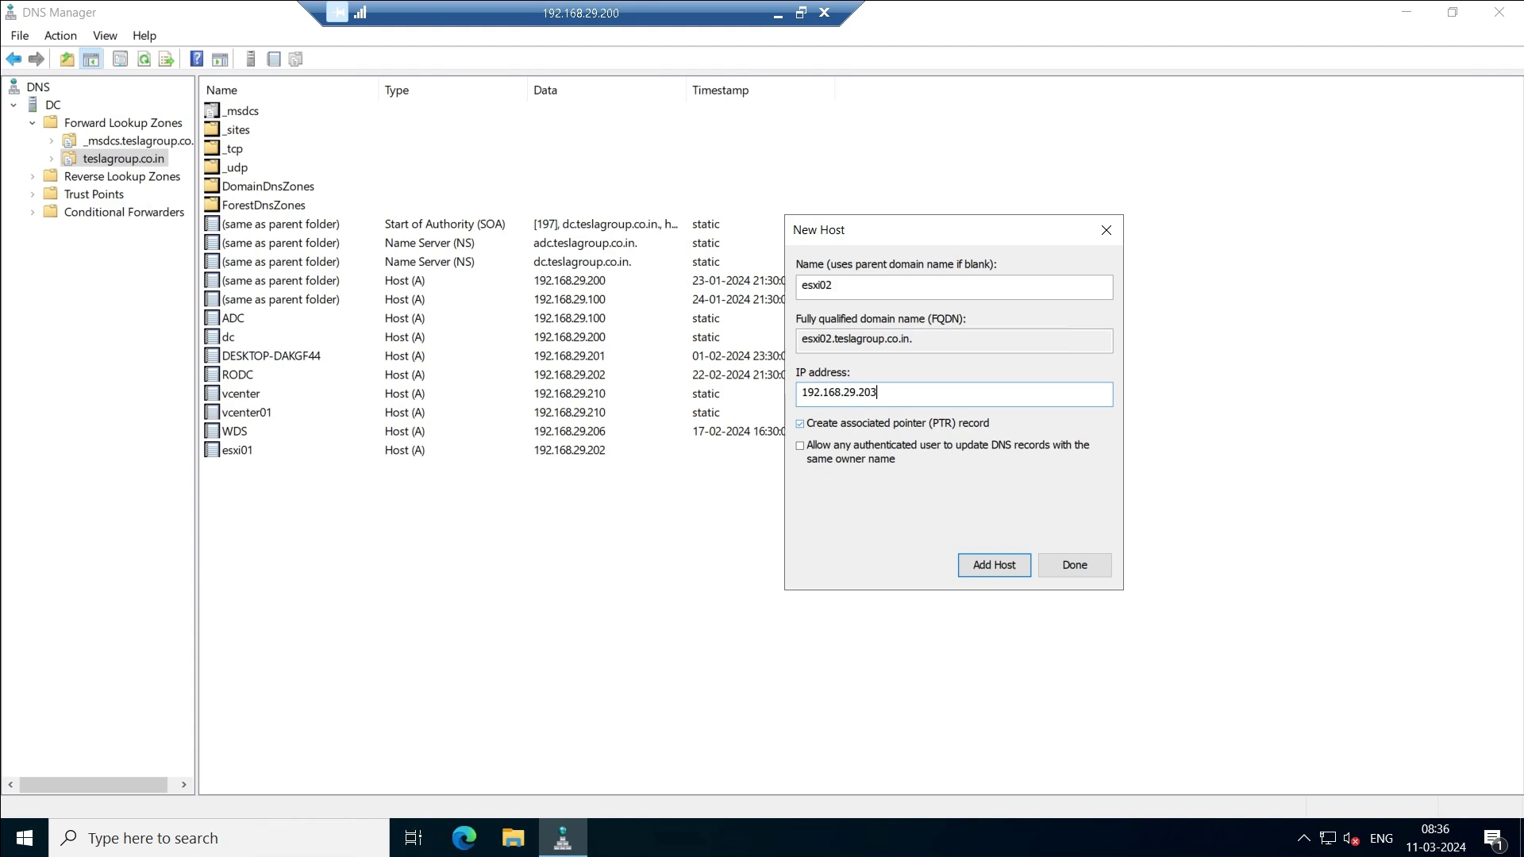
{"action": "key", "text": "Return"}
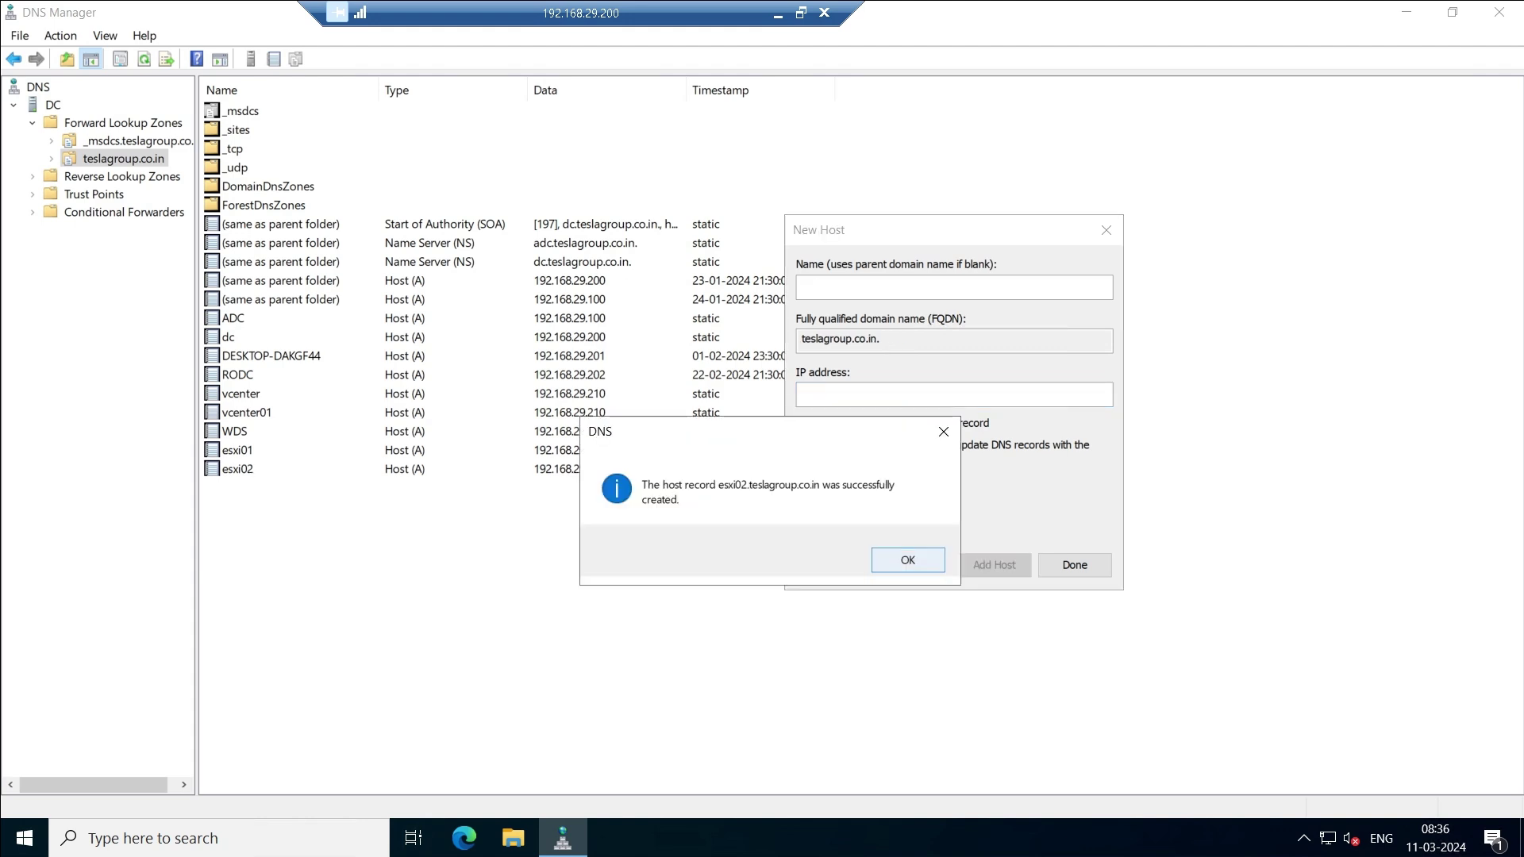
{"action": "left_click", "coordinate": [908, 560]}
{"action": "left_click", "coordinate": [1106, 230]}
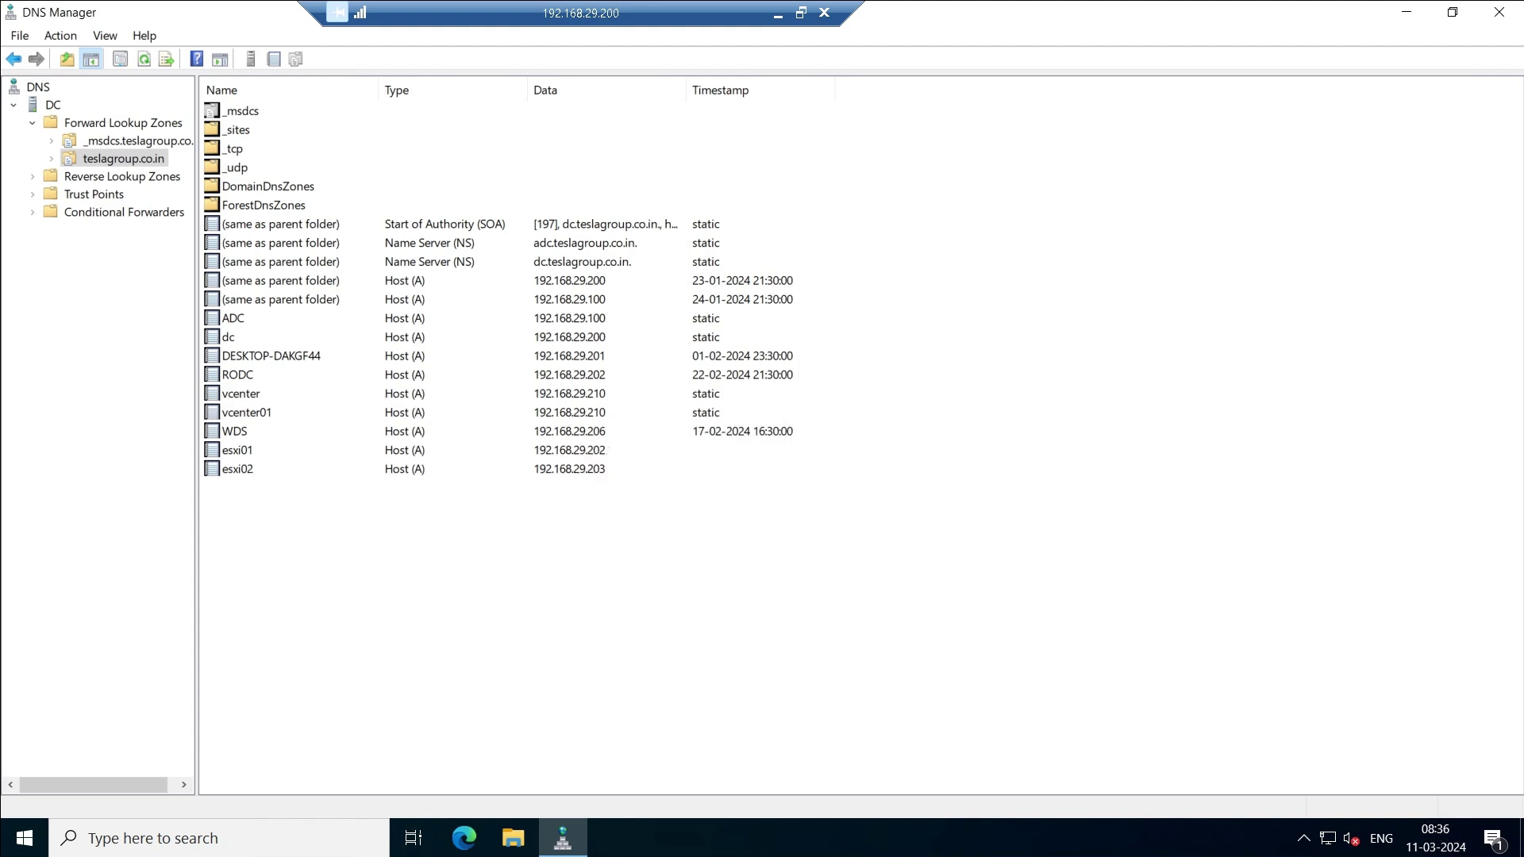
{"action": "left_click", "coordinate": [492, 451]}
{"action": "left_click", "coordinate": [444, 470]}
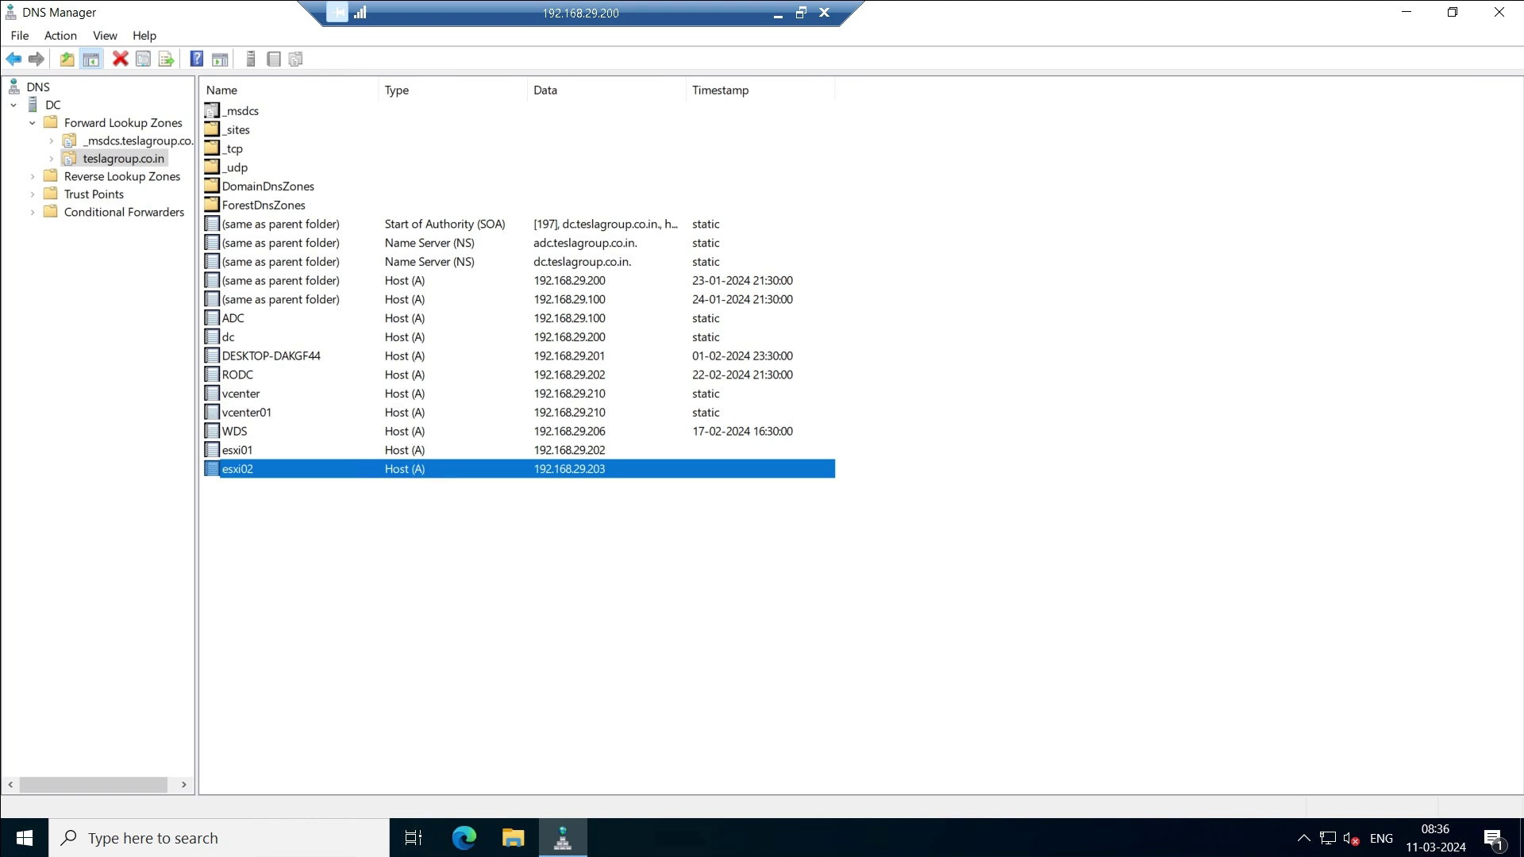
- Open Command Prompt, place its window clear of the DNS record names and addresses, and start nslookup
{"action": "left_click", "coordinate": [159, 839]}
{"action": "type", "text": "cmd"}
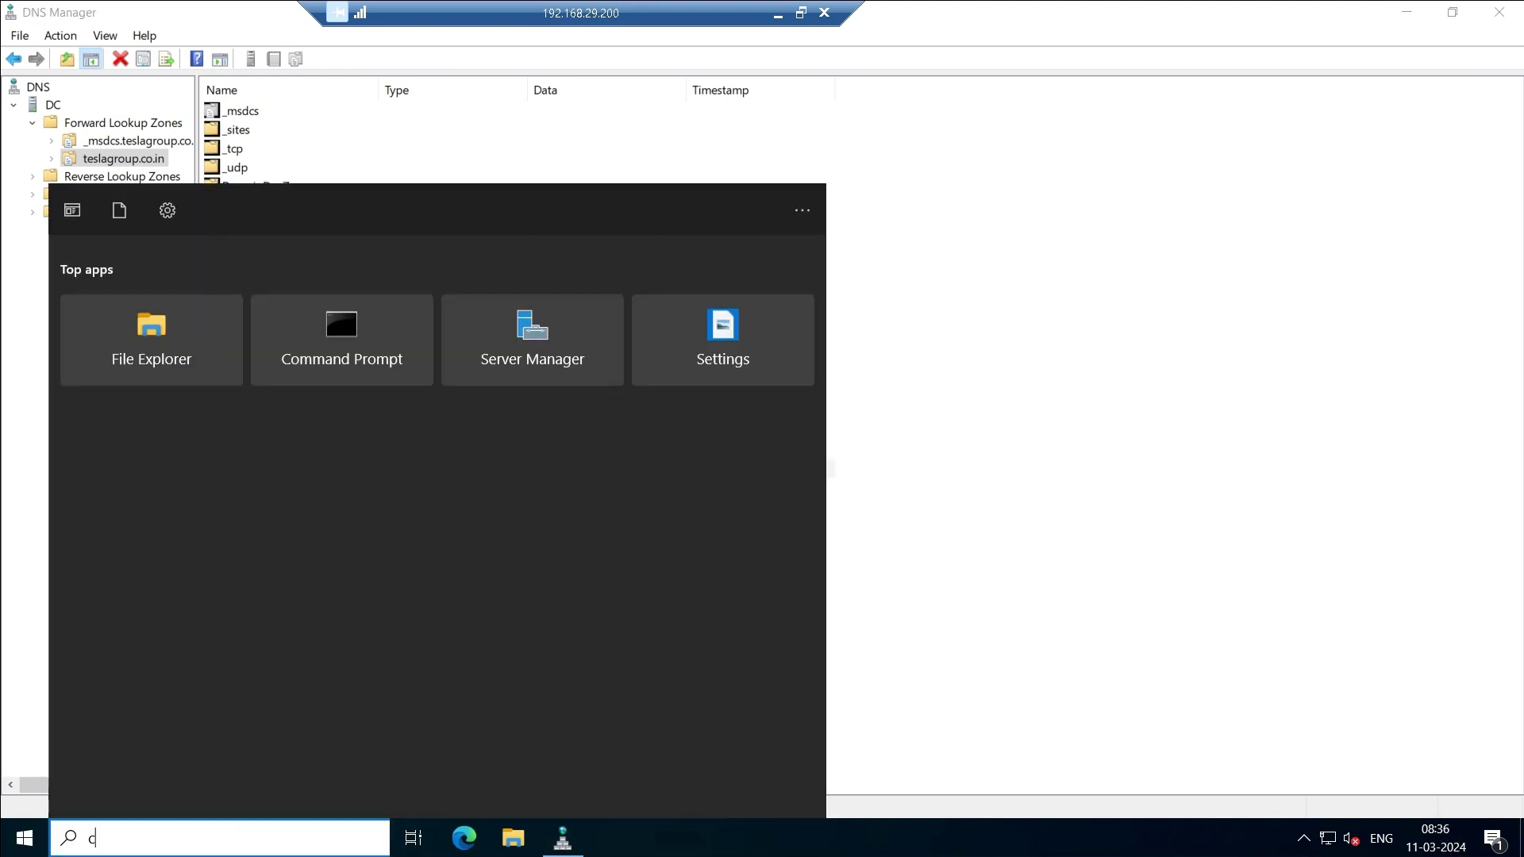
{"action": "key", "text": "Return"}
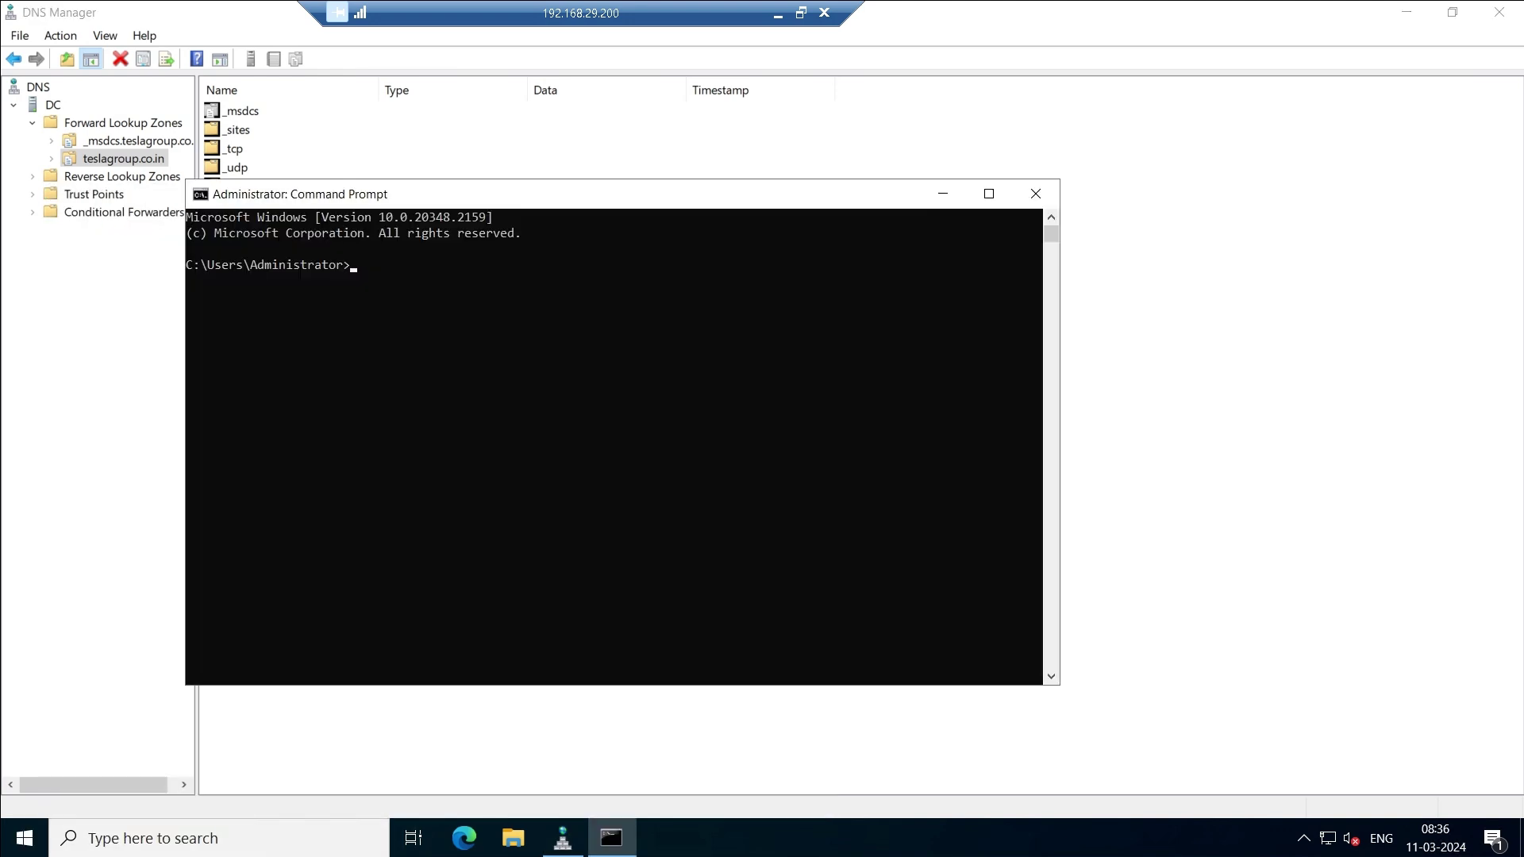
{"action": "left_click_drag", "start_coordinate": [500, 193], "coordinate": [1027, 269]}
{"action": "left_click", "coordinate": [1015, 403]}
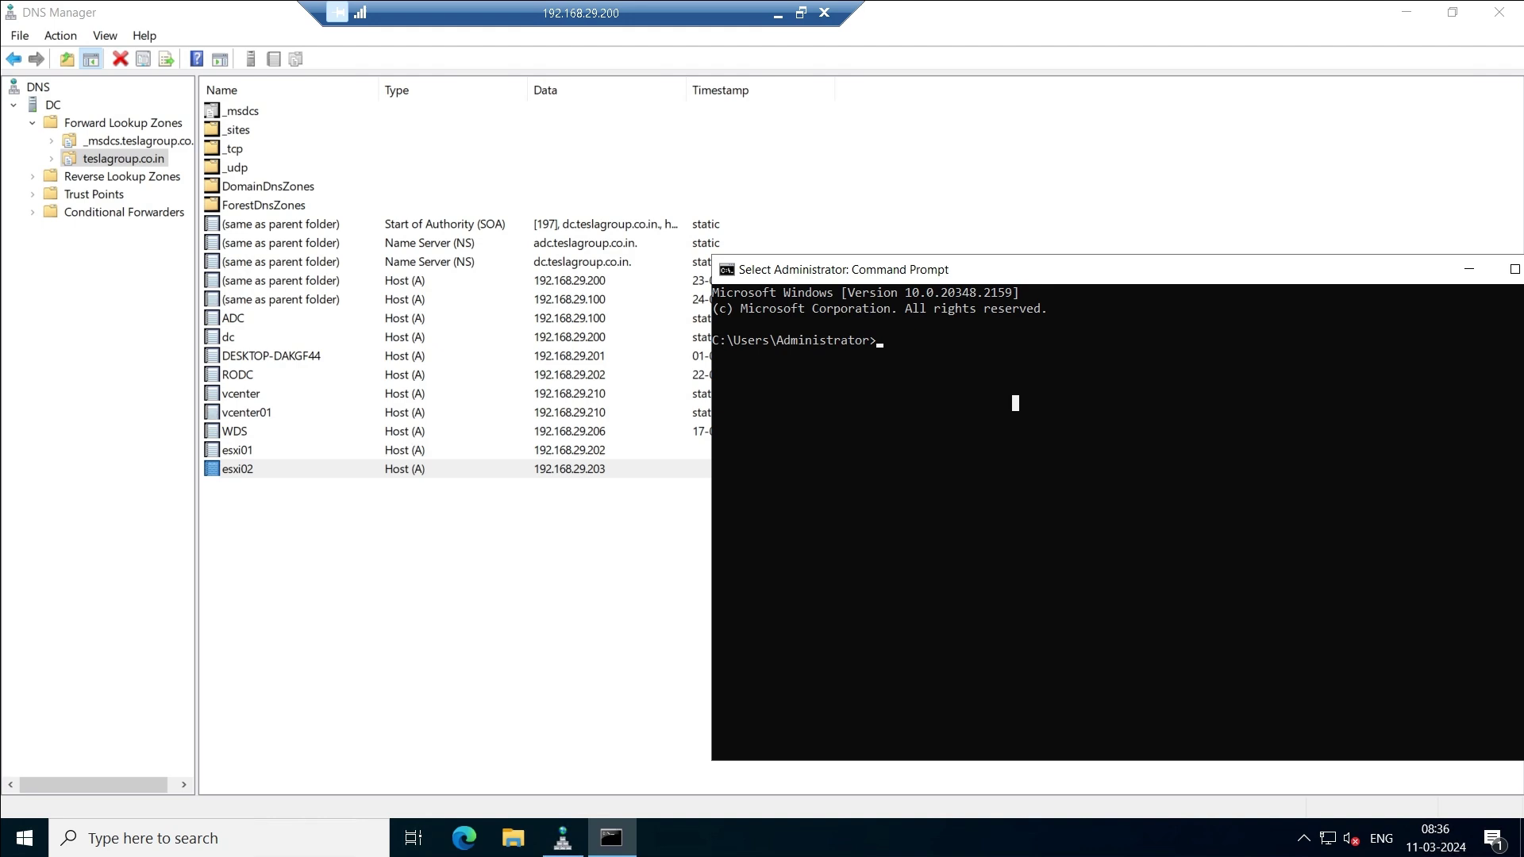
{"action": "type", "text": "nslookup"}
{"action": "key", "text": "Return"}
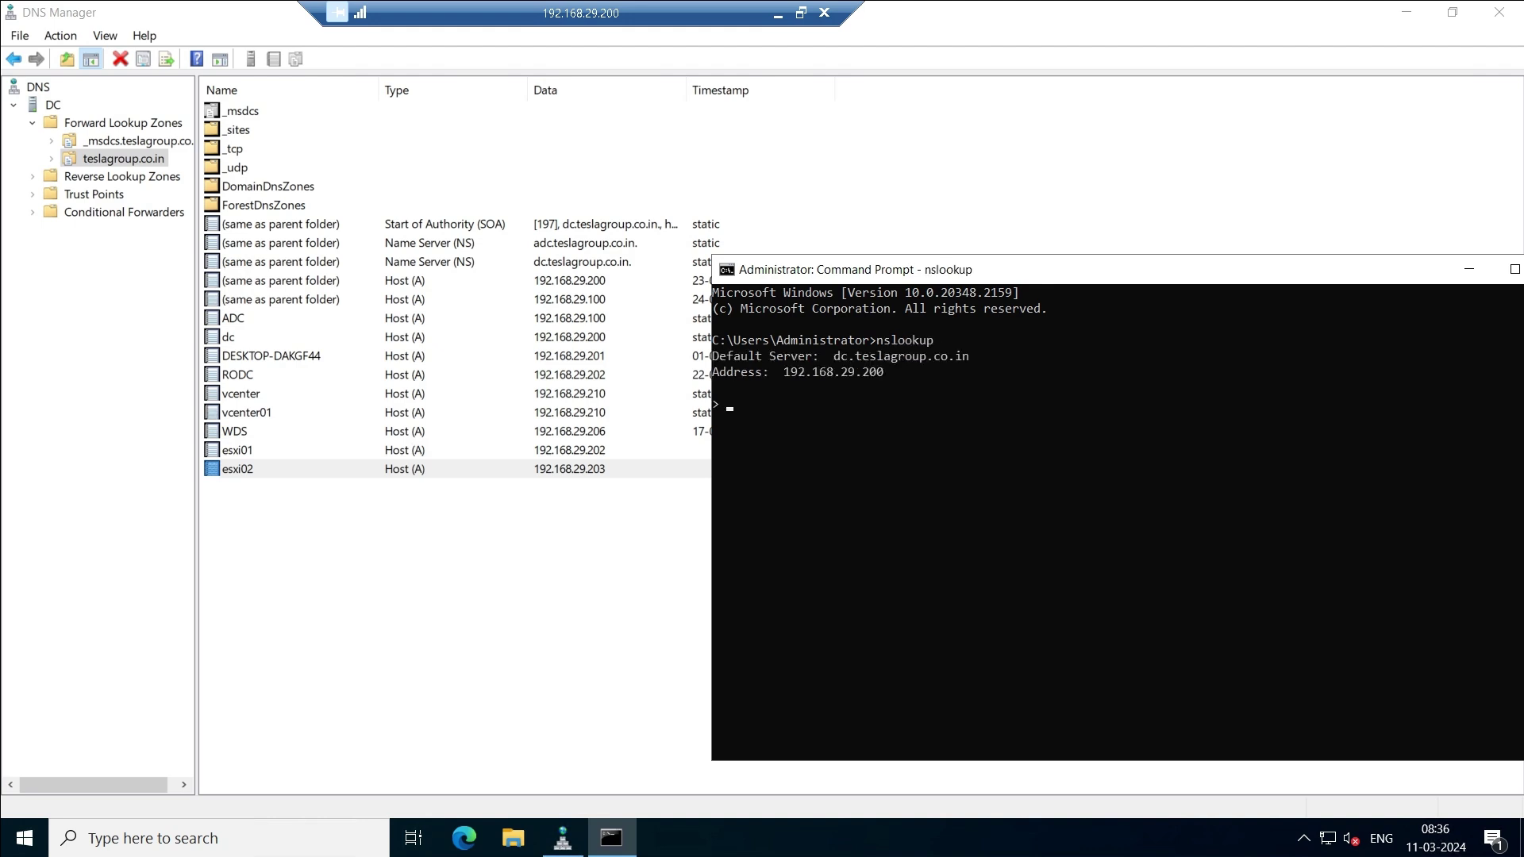
- Query the host names esxi01 and esxi02 in nslookup to check their forward resolution
{"action": "type", "text": "esxi01"}
{"action": "key", "text": "Return"}
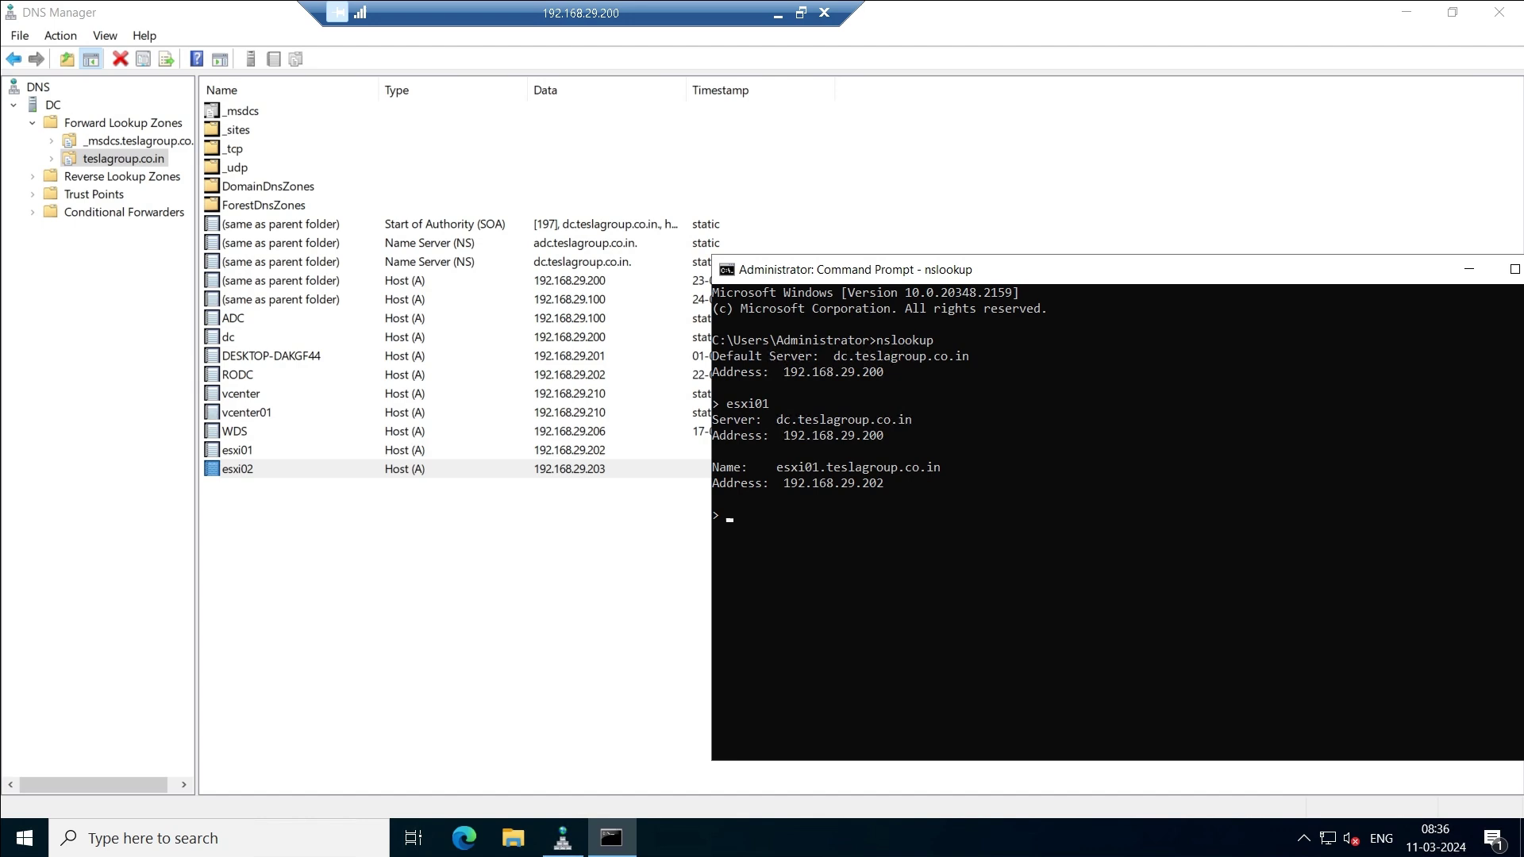
{"action": "left_click_drag", "start_coordinate": [783, 482], "coordinate": [984, 483]}
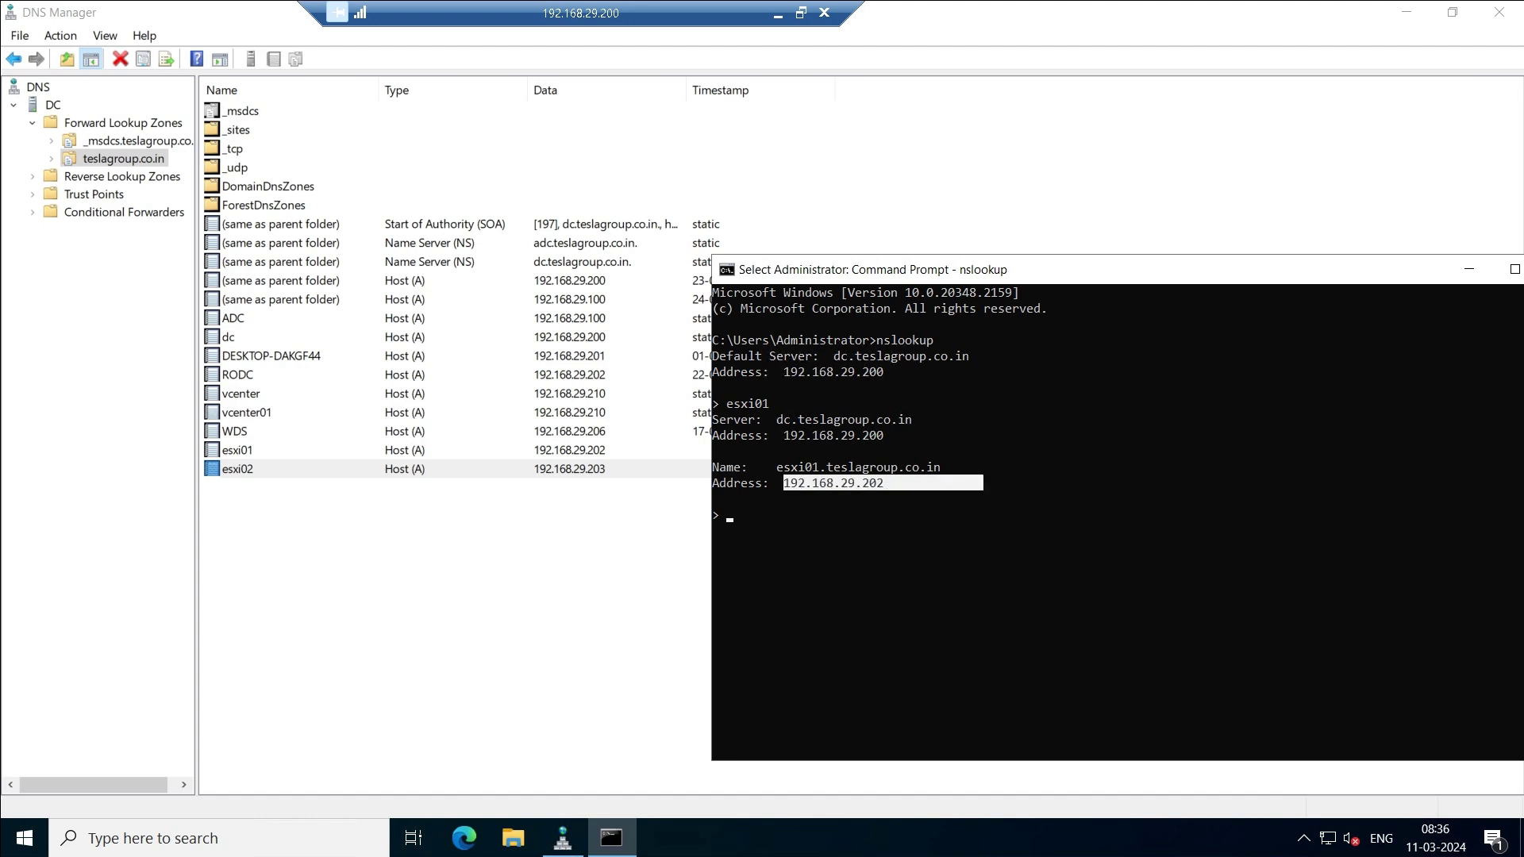
{"action": "type", "text": "esxi02"}
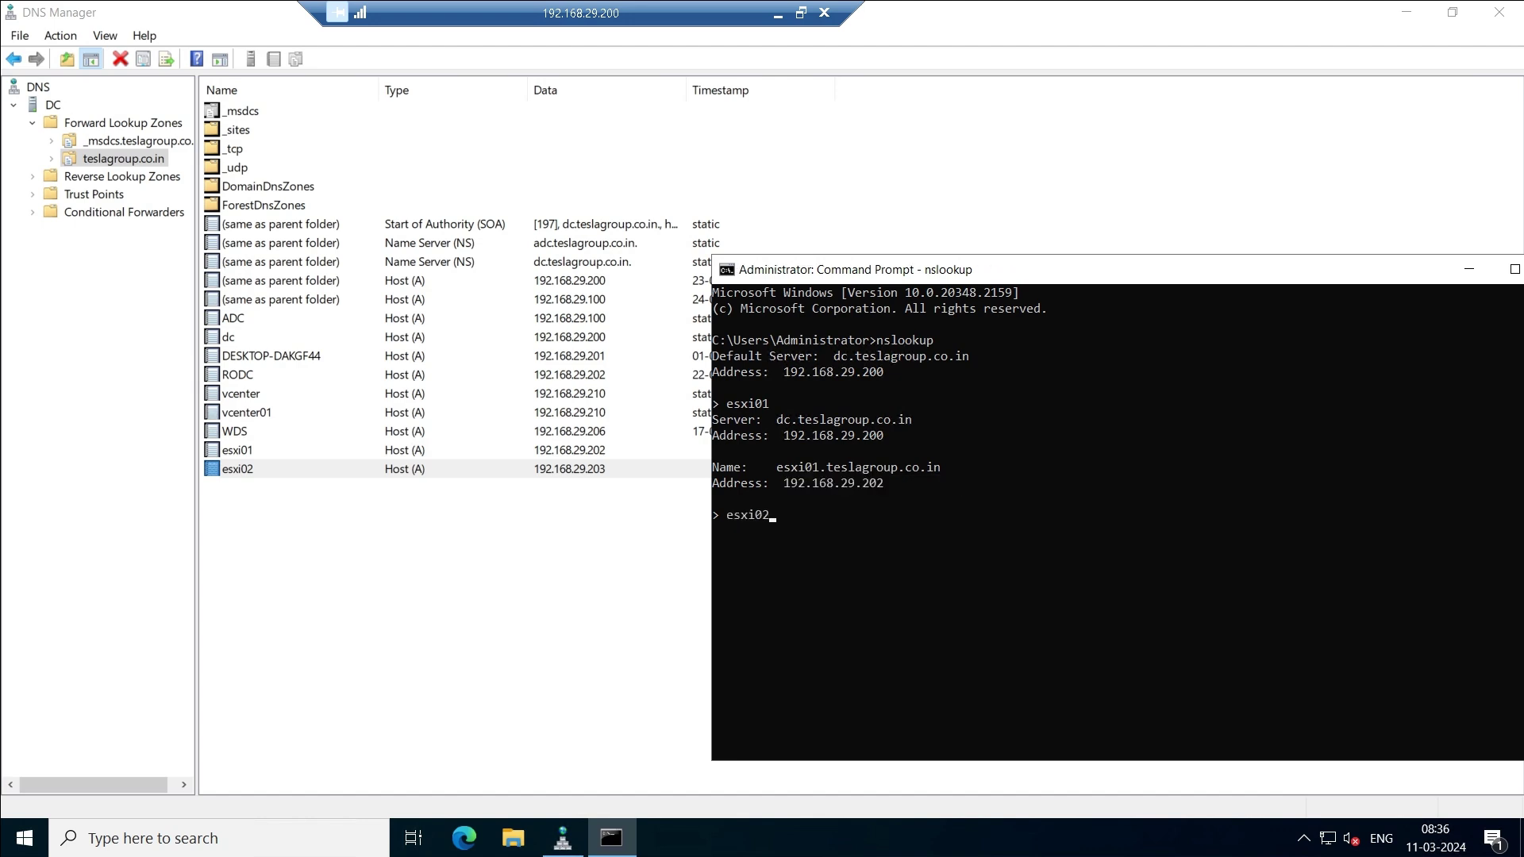
{"action": "key", "text": "Return"}
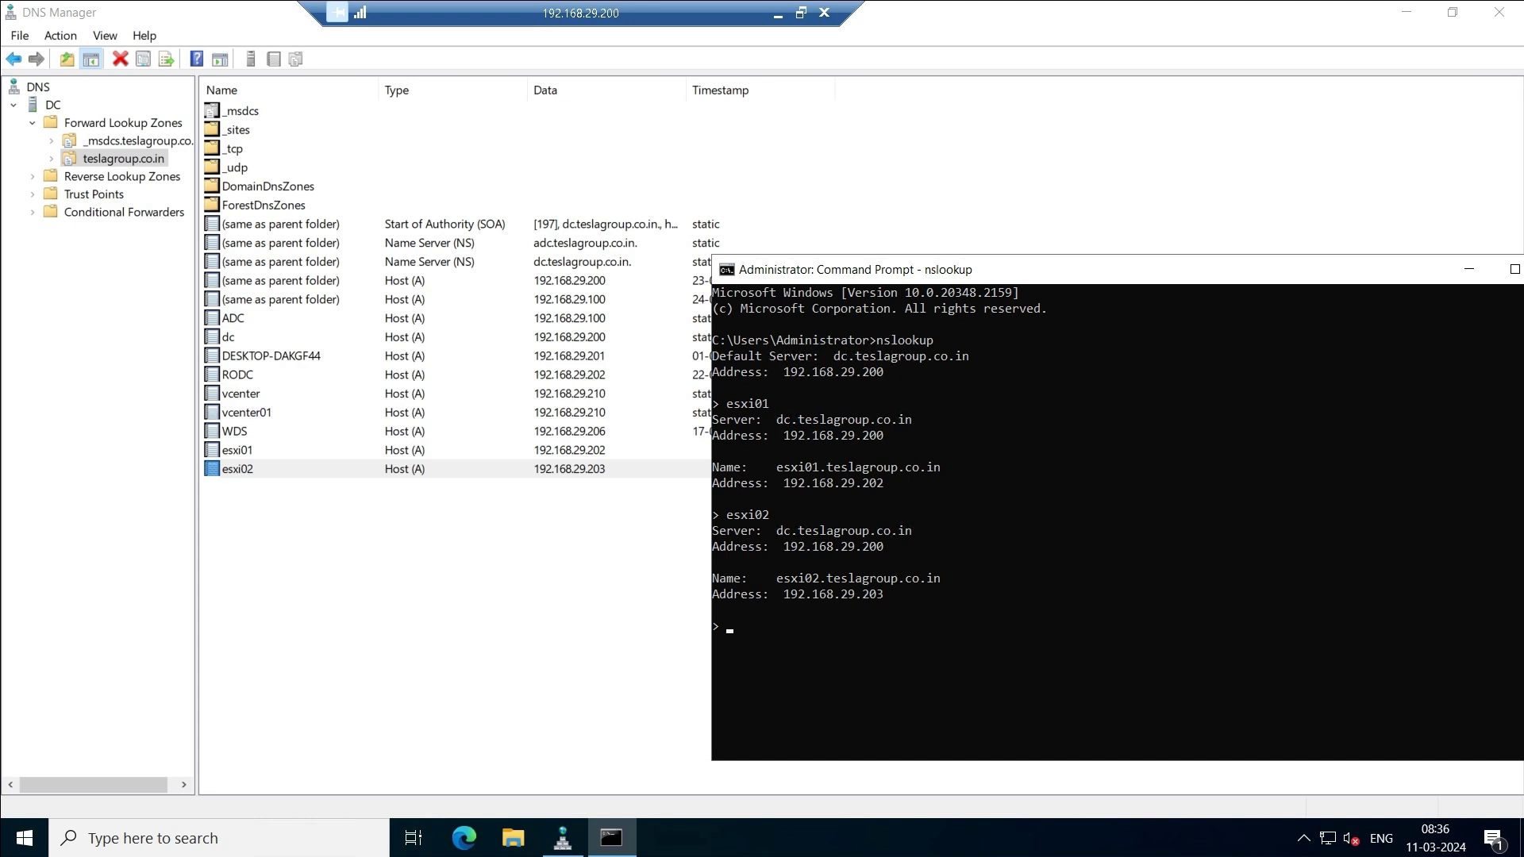
- Query the addresses 192.168.29.202 and 192.168.29.203 in nslookup and compare the host names returned
{"action": "type", "text": "192192.168"}
{"action": "type", "text": ".29.202"}
{"action": "key", "text": "Return"}
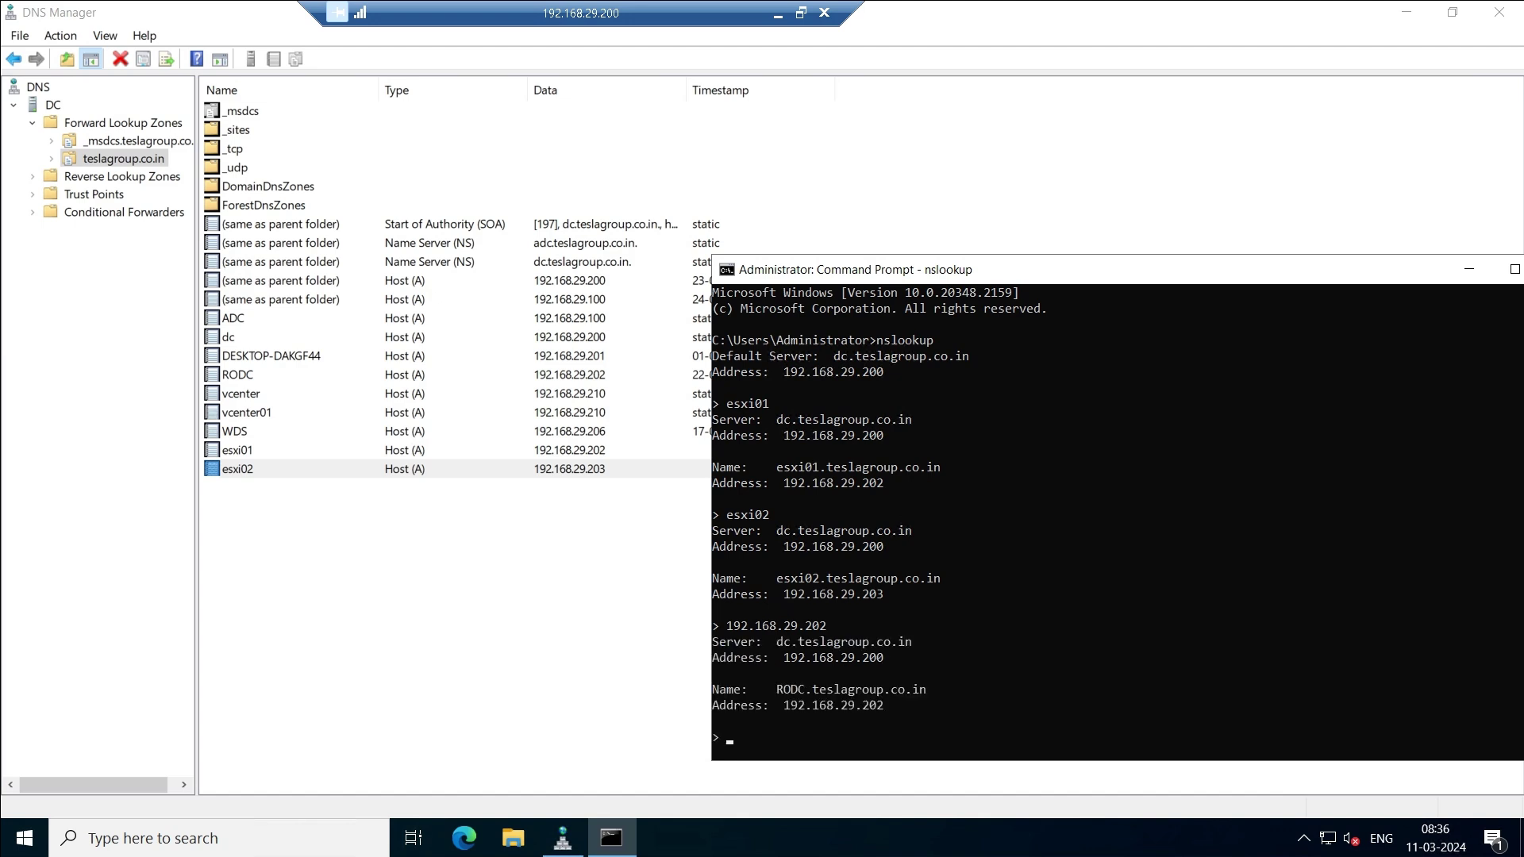
{"action": "scroll", "coordinate": [1111, 516], "scroll_direction": "down", "scroll_amount": 2}
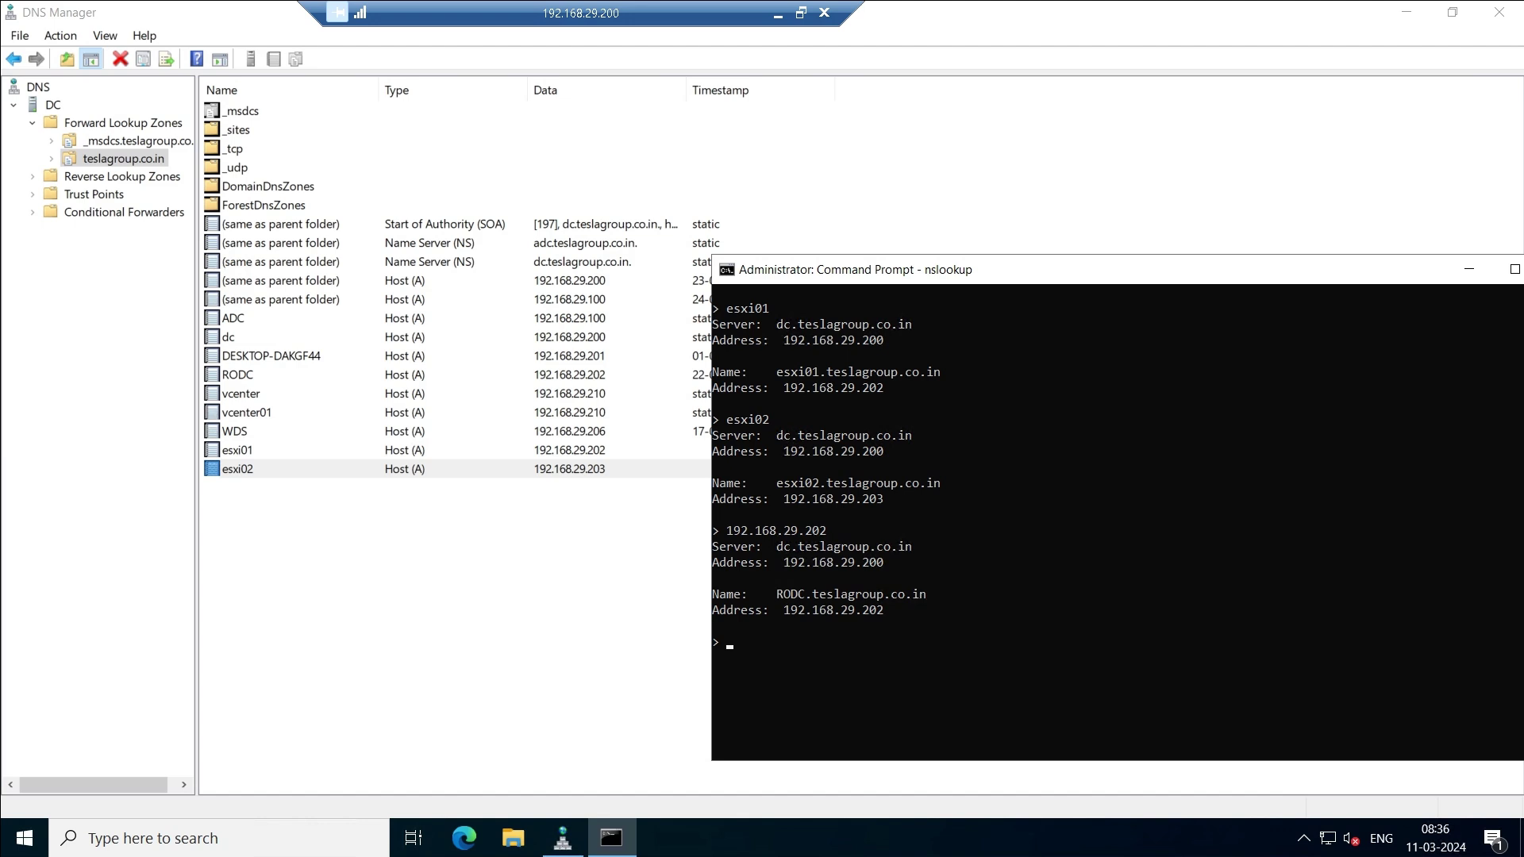
{"action": "key", "text": "Up"}
{"action": "key", "text": "BackSpace"}
{"action": "type", "text": "3"}
{"action": "key", "text": "Return"}
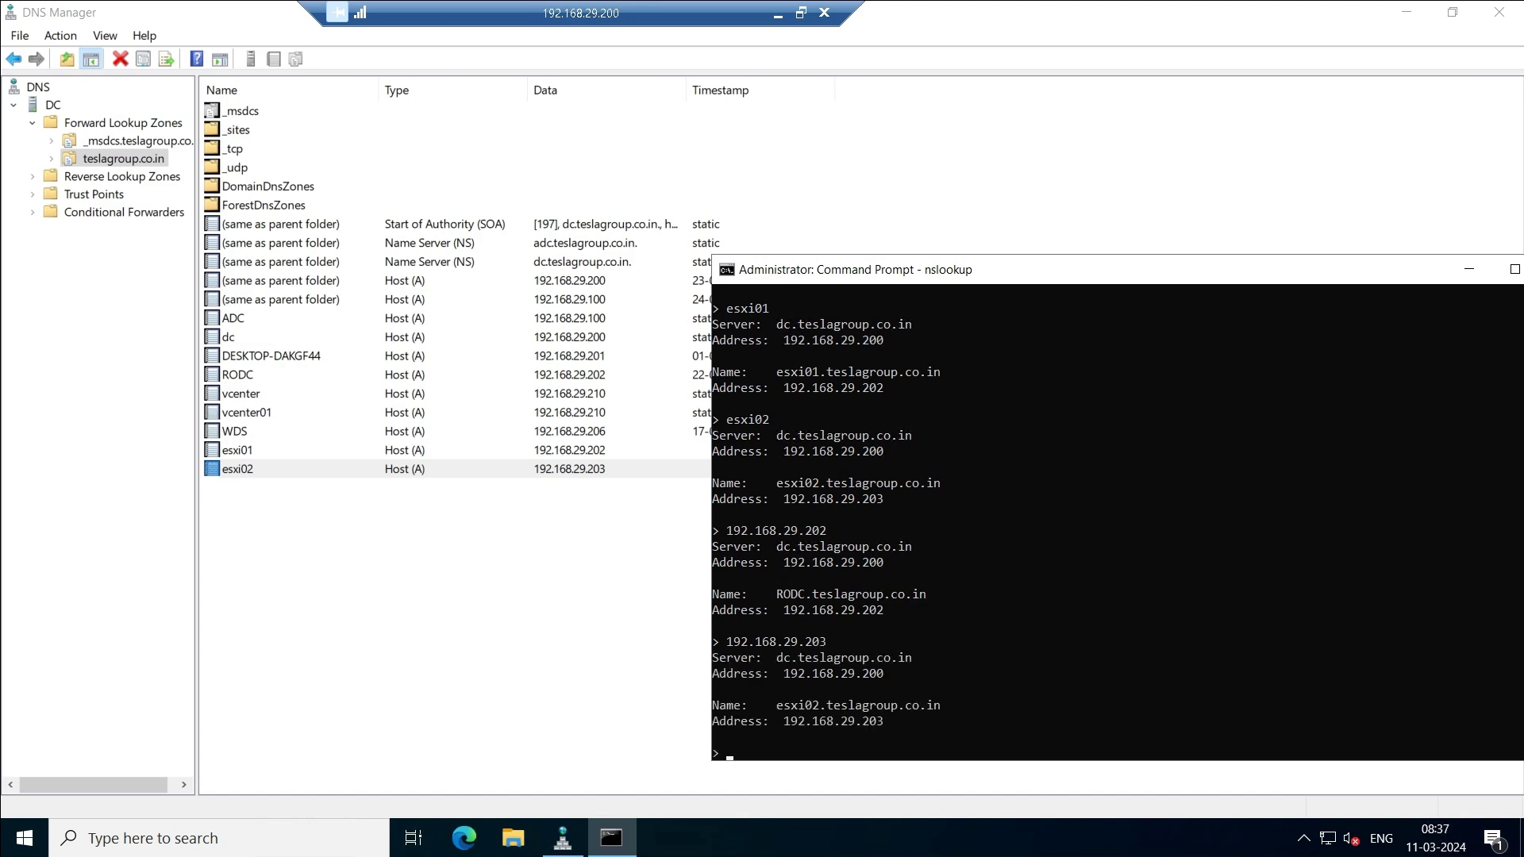
{"action": "left_click_drag", "start_coordinate": [776, 705], "coordinate": [890, 720]}
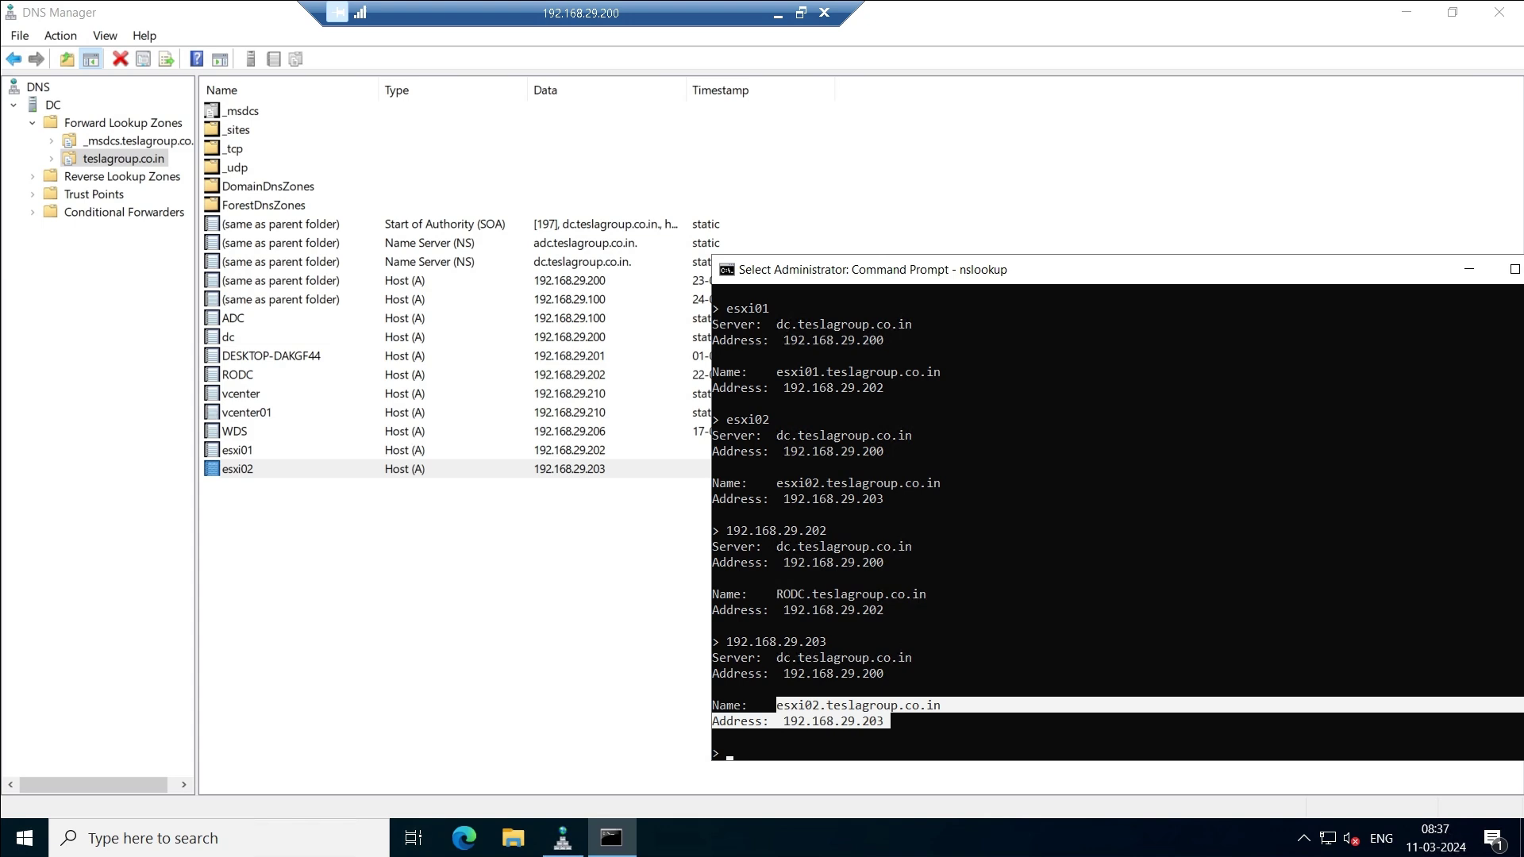
{"action": "left_click_drag", "start_coordinate": [776, 594], "coordinate": [927, 610]}
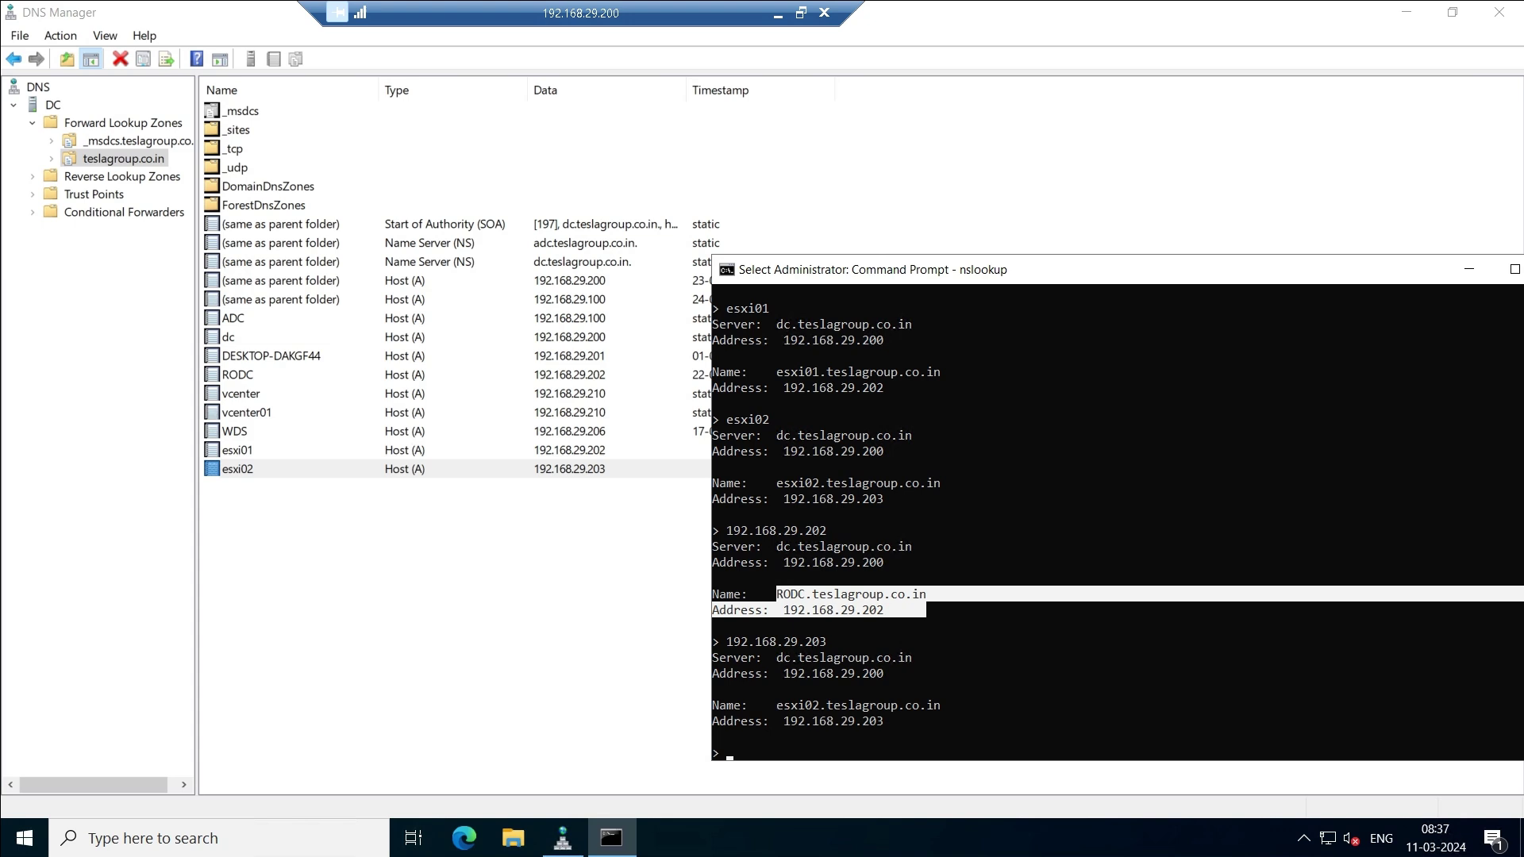
- Delete the stale pointer record linking 192.168.29.202 to RODC.teslagroup.co.in from the 29.168.192.in-addr.arpa reverse lookup zone
{"action": "left_click", "coordinate": [123, 177]}
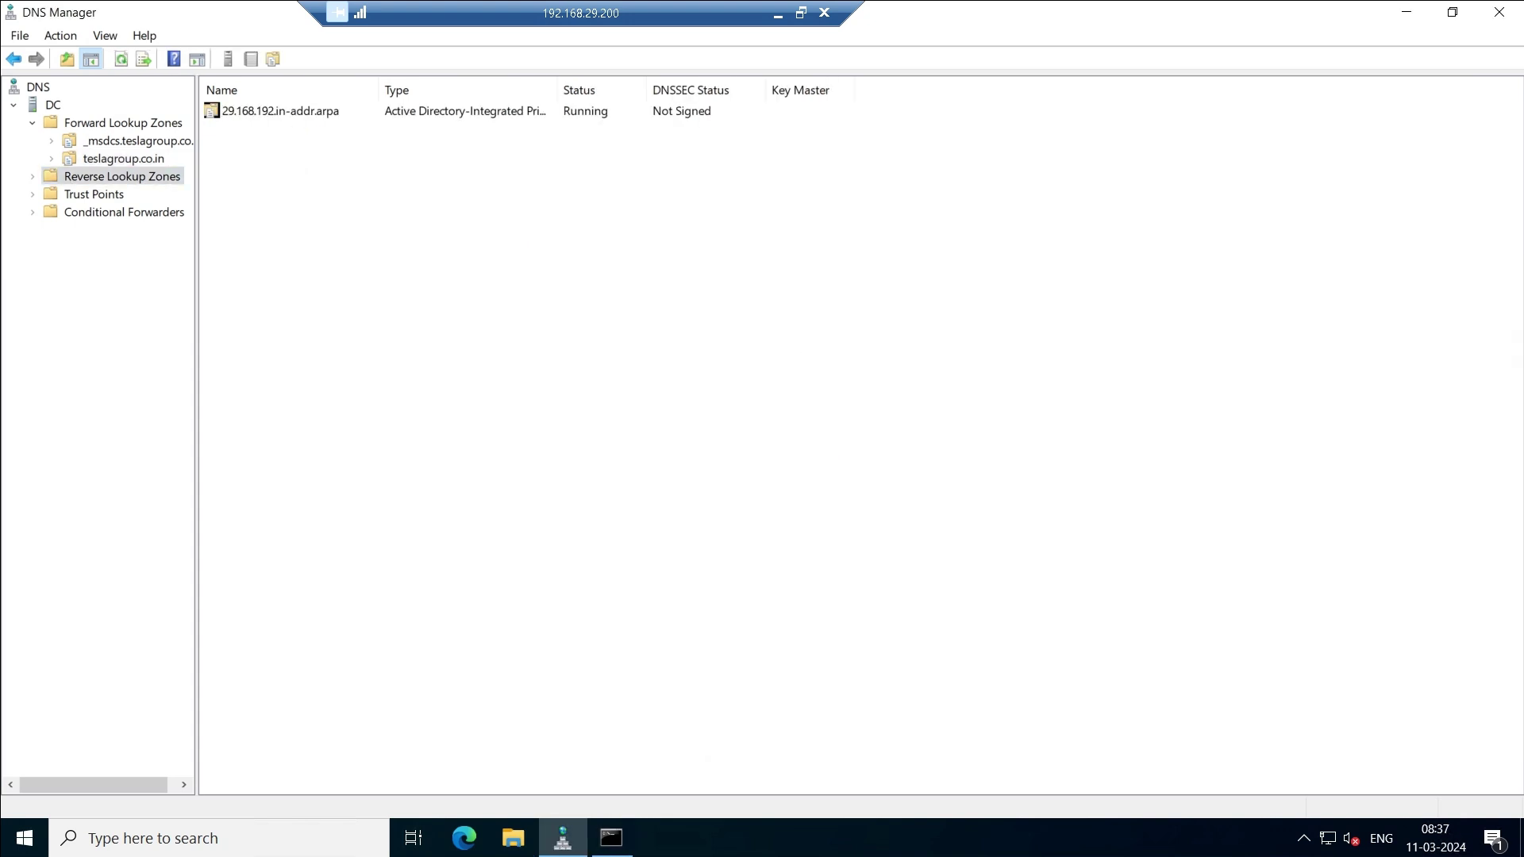
{"action": "double_click", "coordinate": [122, 177]}
{"action": "left_click", "coordinate": [127, 194]}
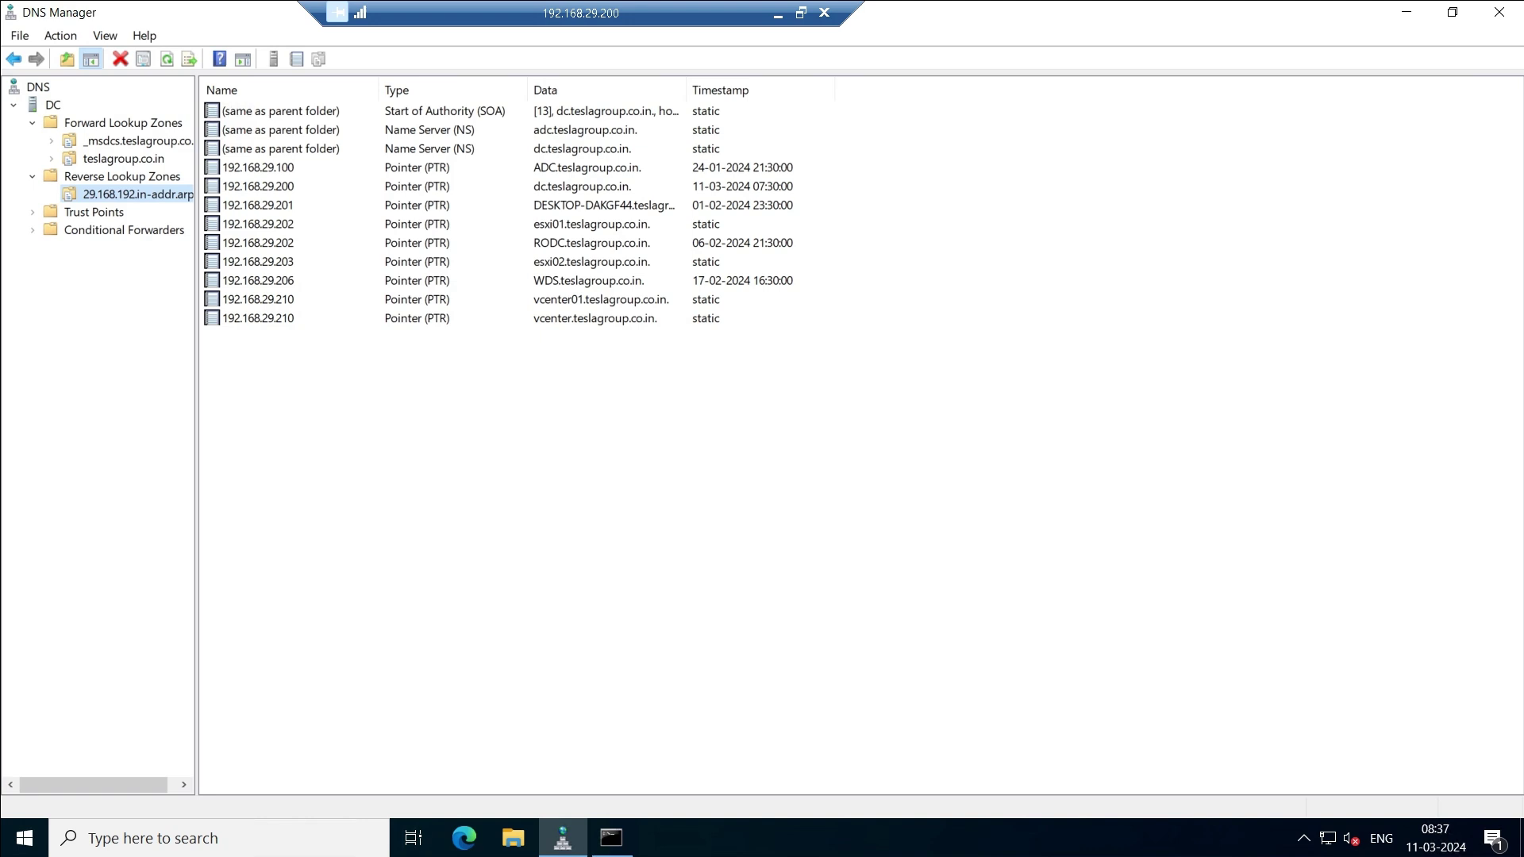
{"action": "left_click", "coordinate": [259, 243]}
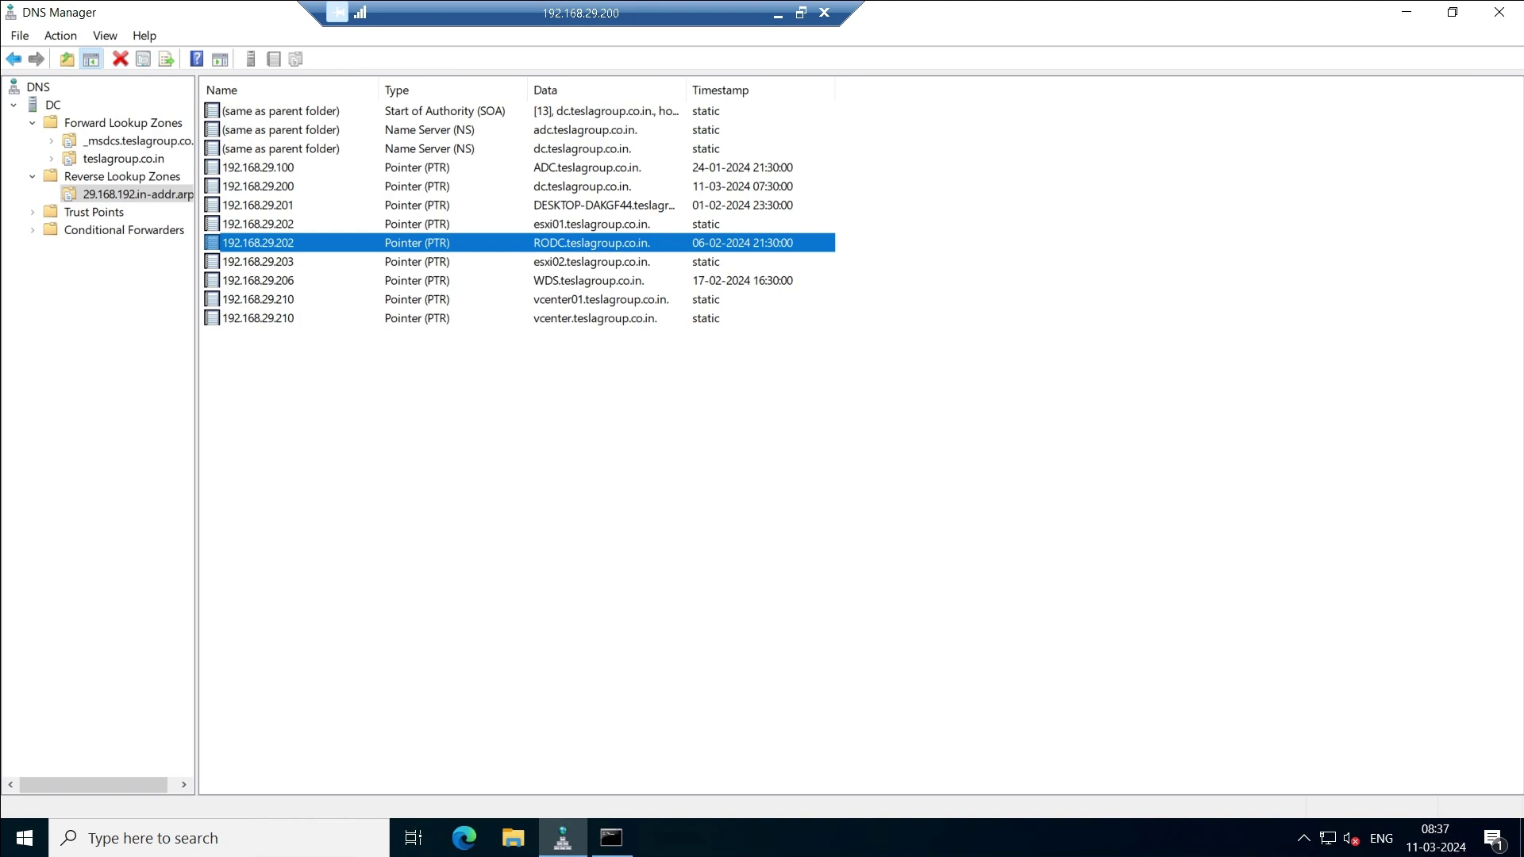
{"action": "right_click", "coordinate": [410, 246]}
{"action": "left_click", "coordinate": [433, 260]}
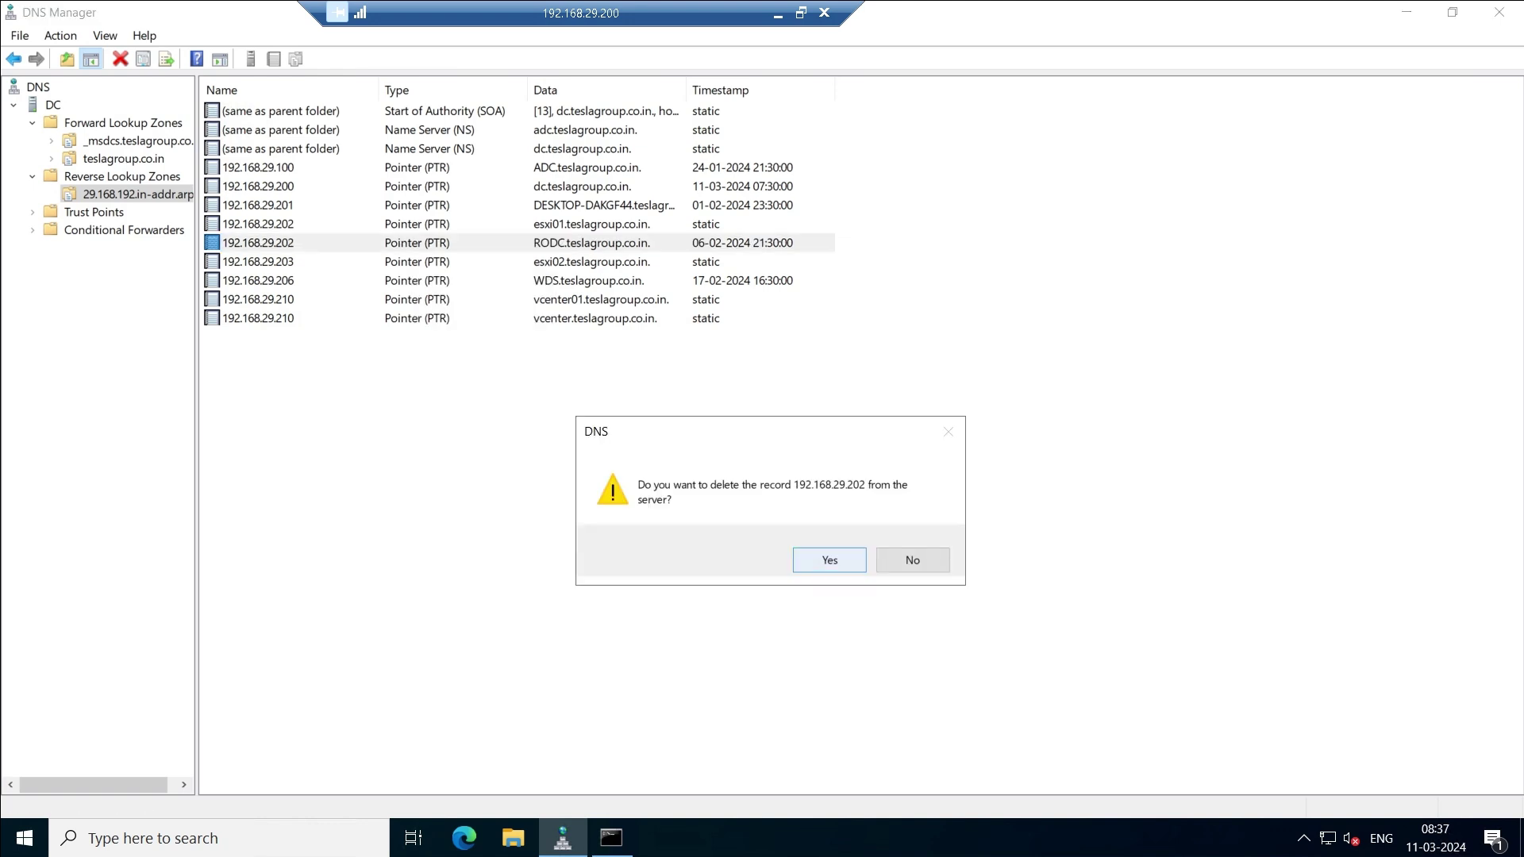
{"action": "key", "text": "Return"}
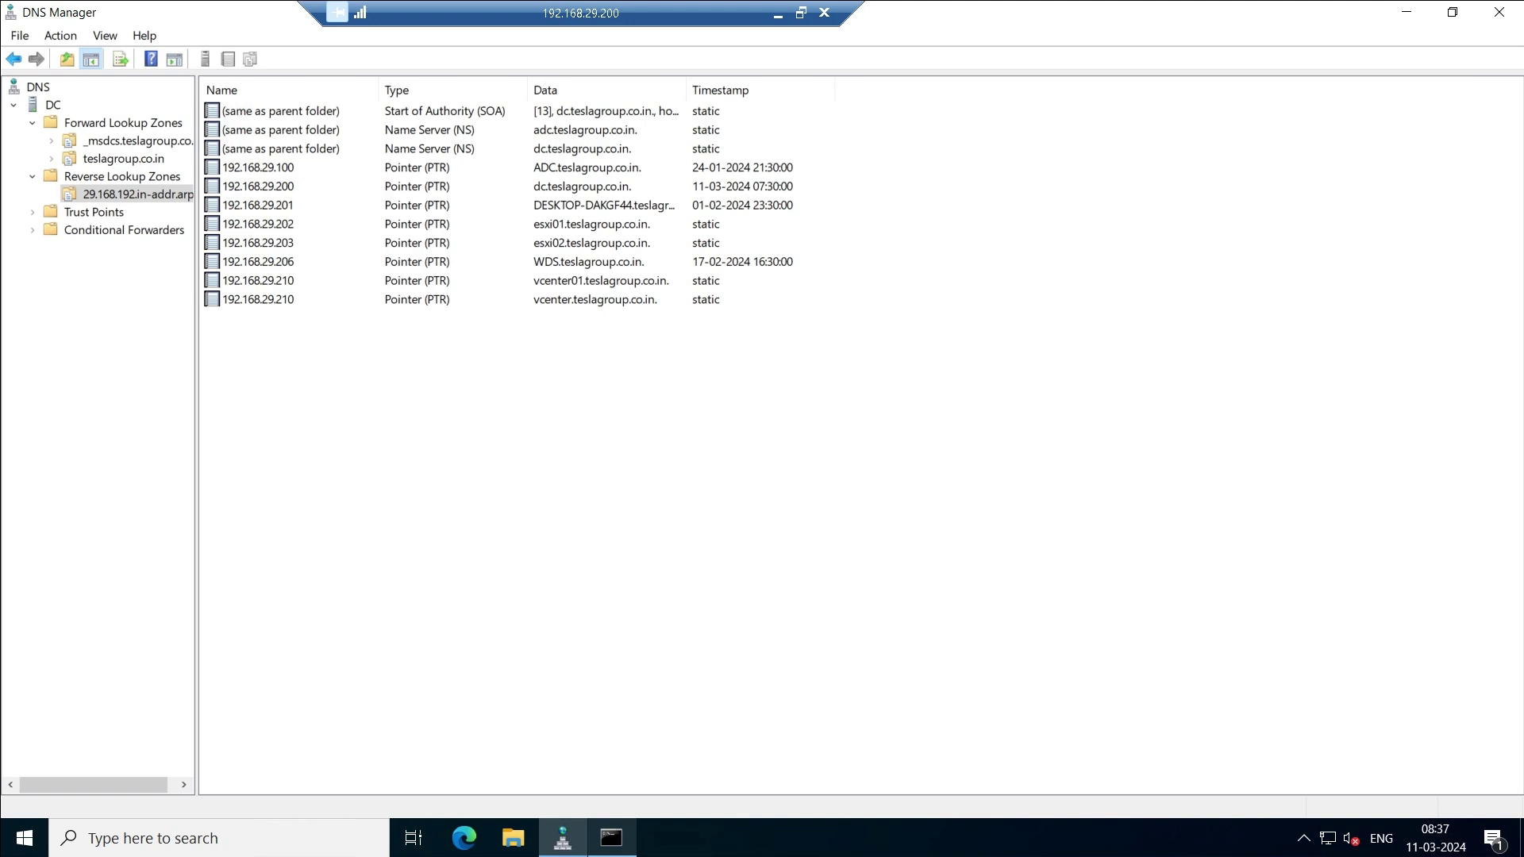
- Return to Command Prompt, exit nslookup, clear the screen and restart nslookup
{"action": "left_click", "coordinate": [611, 838]}
{"action": "left_click_drag", "start_coordinate": [1111, 270], "coordinate": [656, 155]}
{"action": "left_click", "coordinate": [625, 527]}
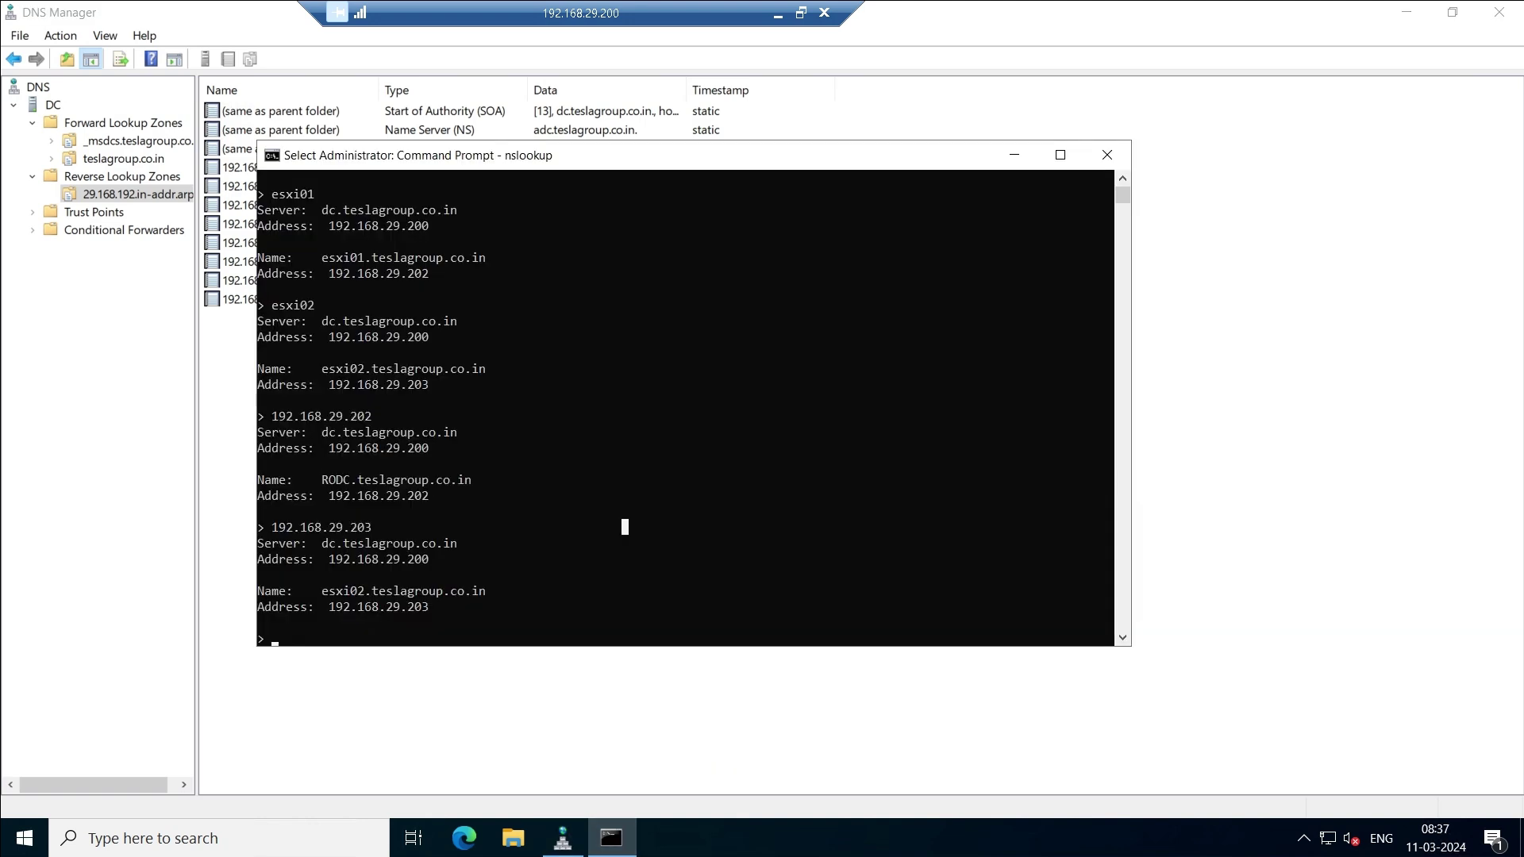
{"action": "type", "text": "cls"}
{"action": "key", "text": "Return"}
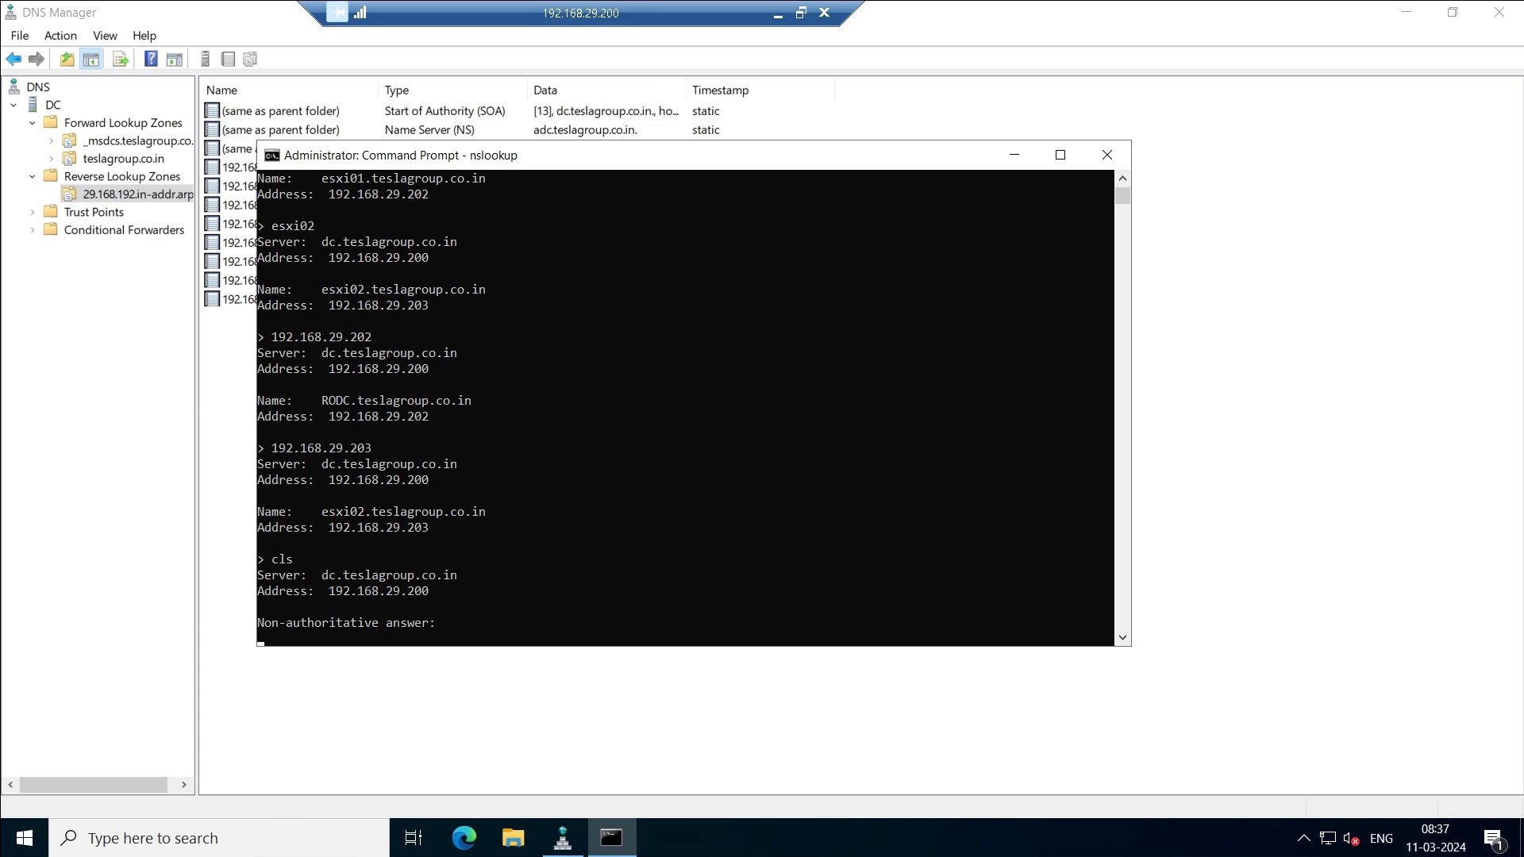
{"action": "type", "text": "exit"}
{"action": "key", "text": "Return"}
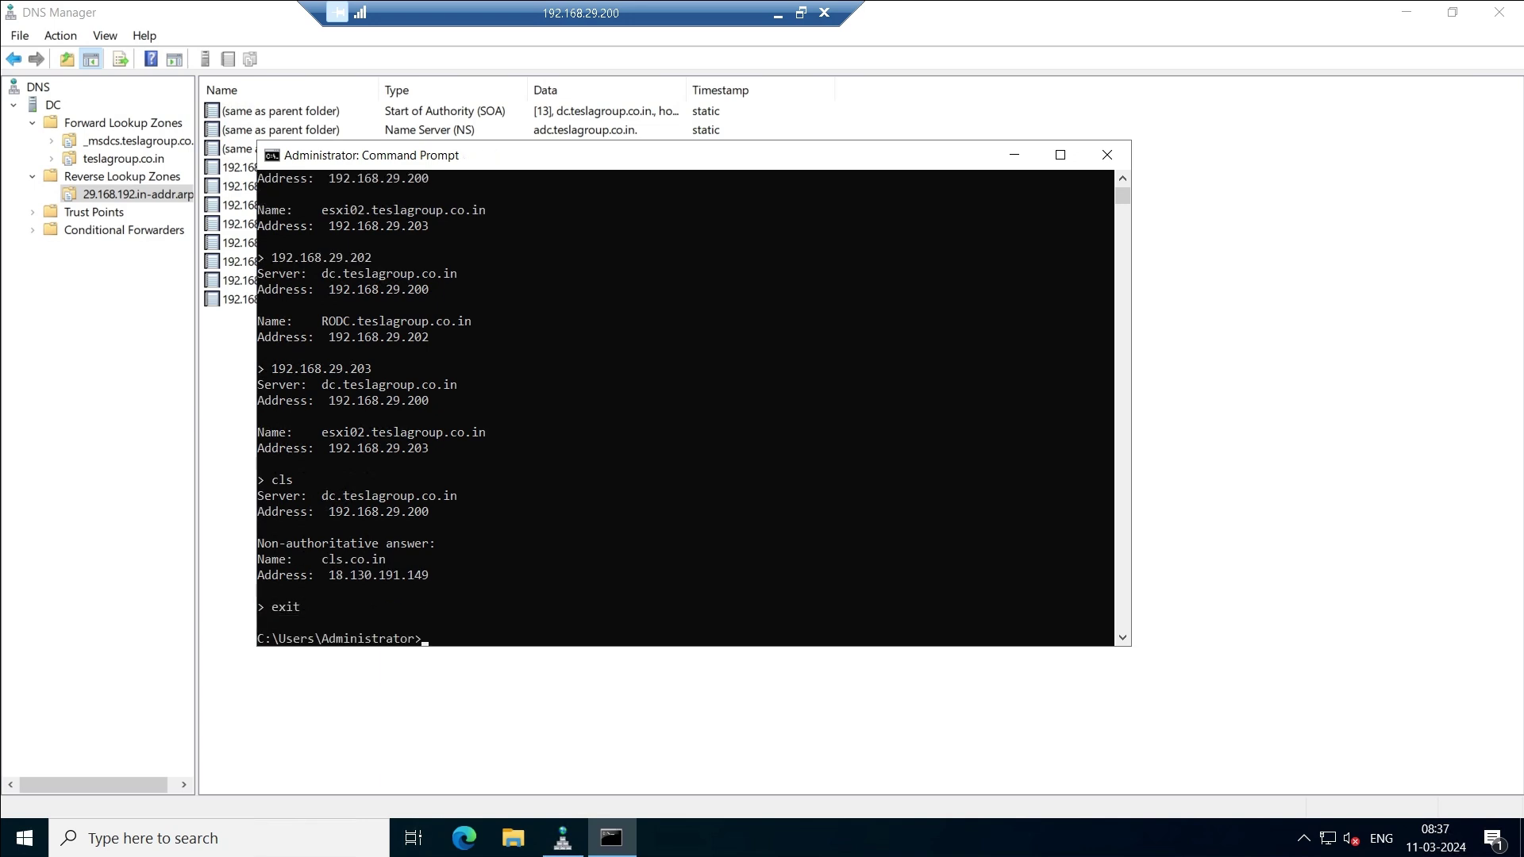
{"action": "type", "text": "cls"}
{"action": "key", "text": "Return"}
{"action": "type", "text": "nslookup"}
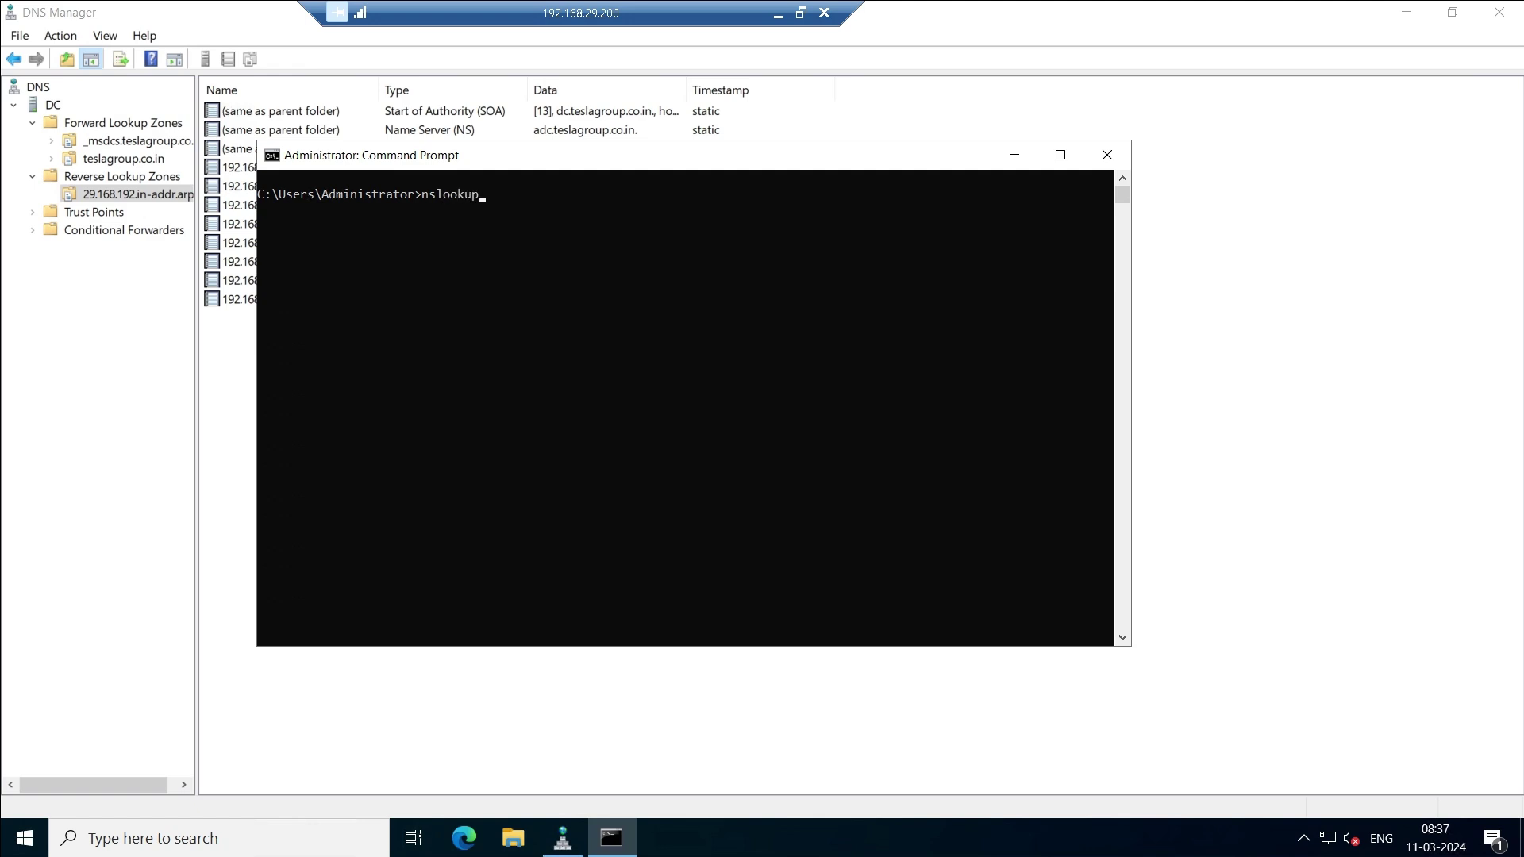
{"action": "key", "text": "Return"}
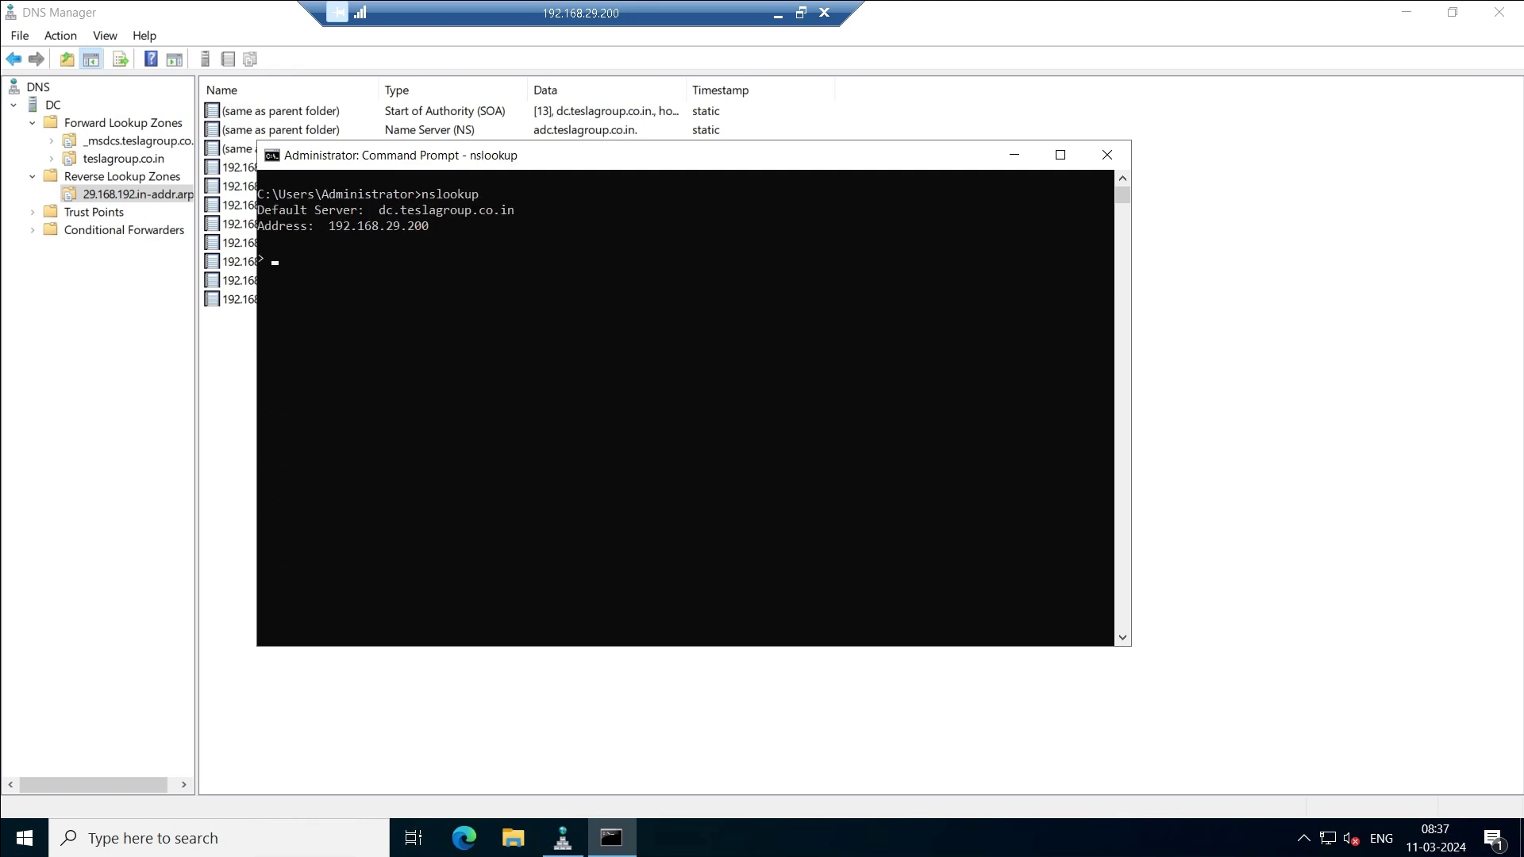
- Try querying 192.268.29.202 in nslookup, check the esxi01 pointer record in DNS Manager, and close Command Prompt
{"action": "type", "text": "192.268.29.202"}
{"action": "key", "text": "Return"}
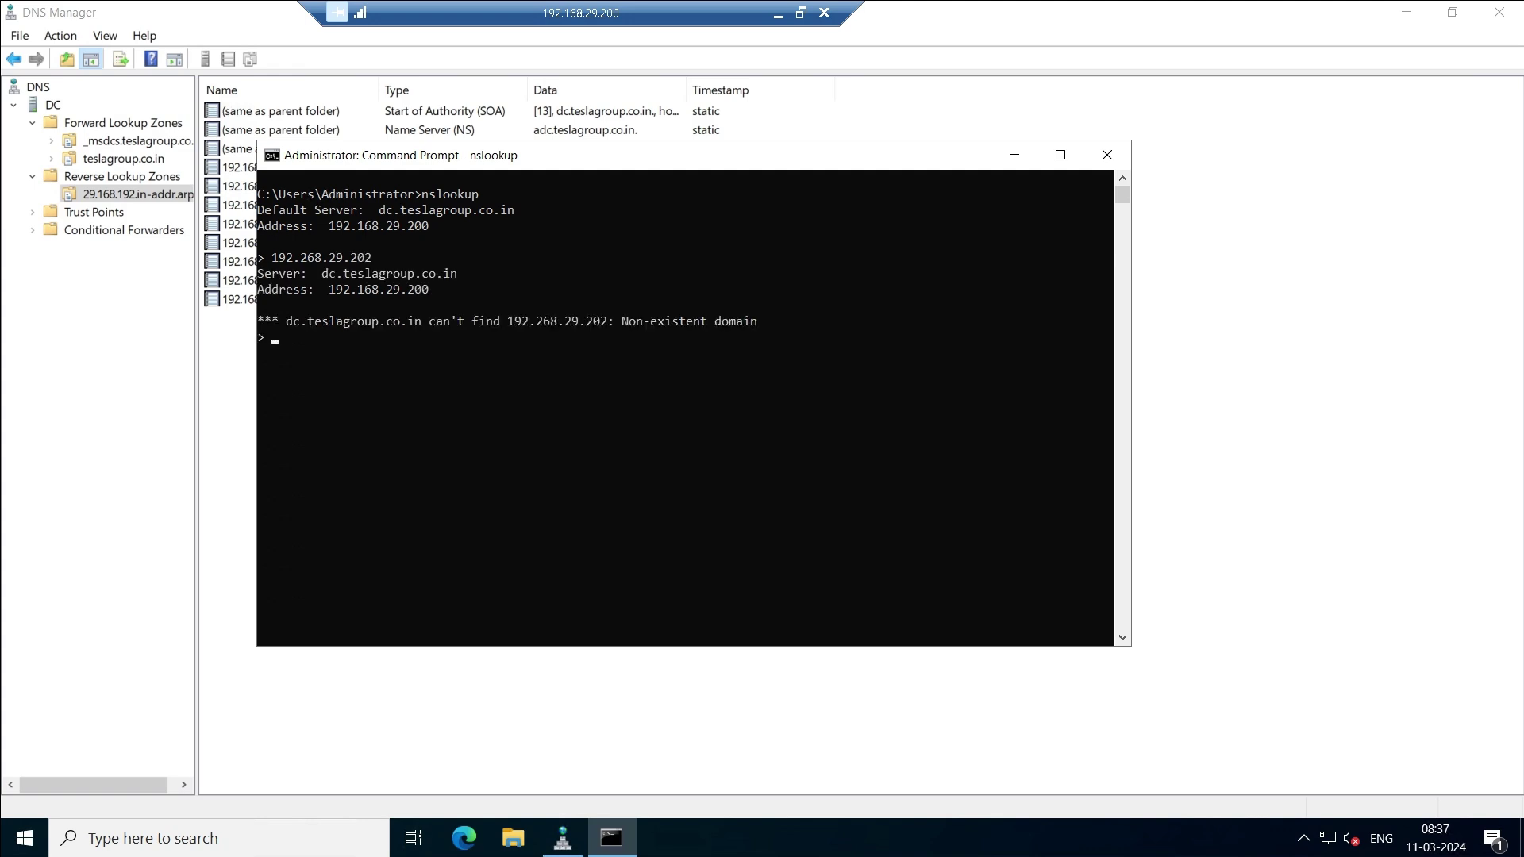
{"action": "left_click_drag", "start_coordinate": [675, 156], "coordinate": [1068, 338]}
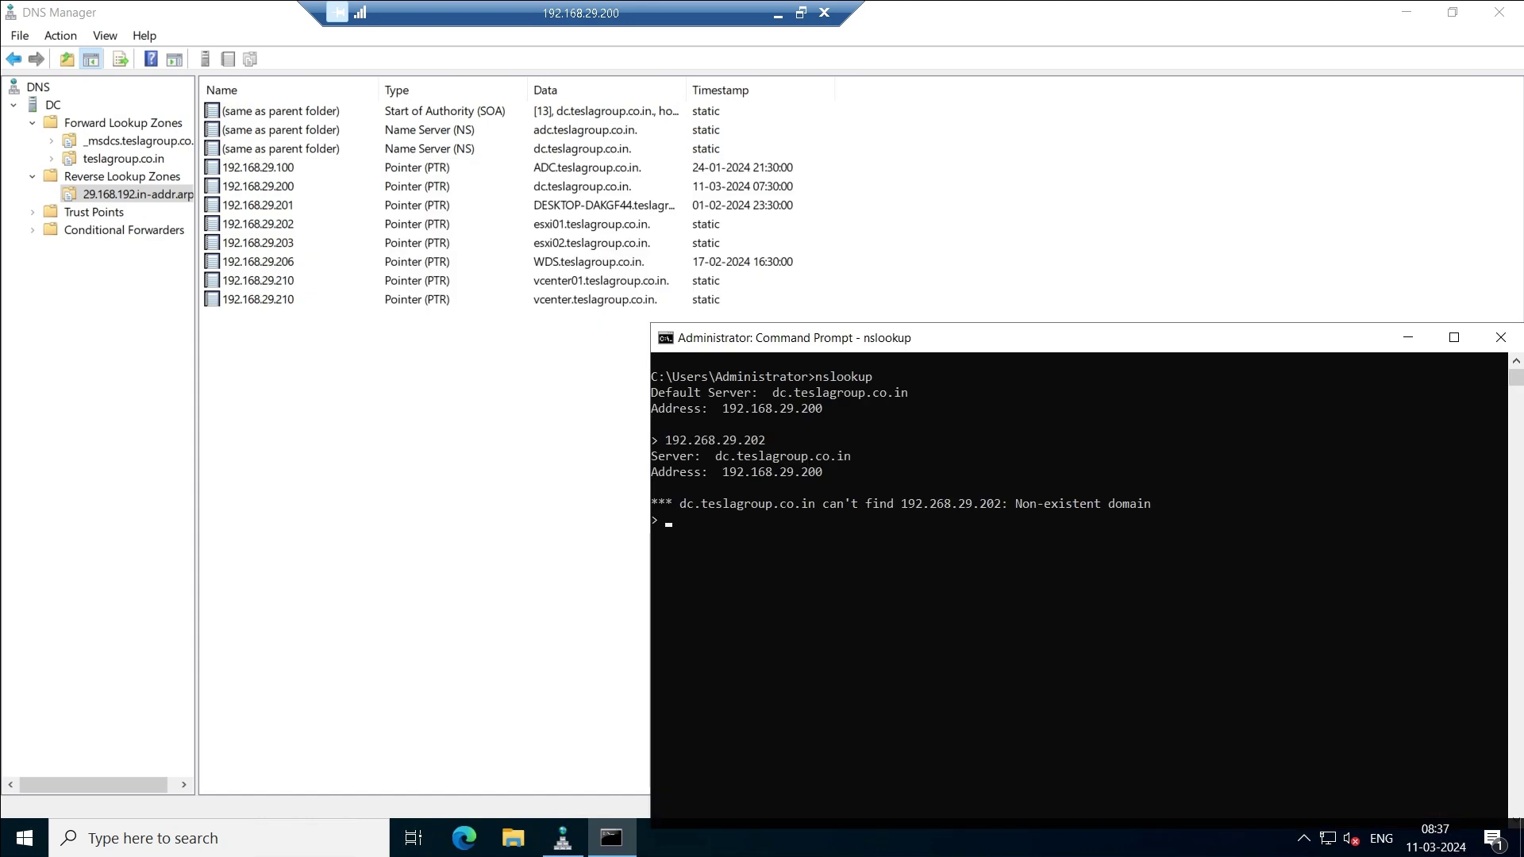
{"action": "left_click", "coordinate": [258, 225]}
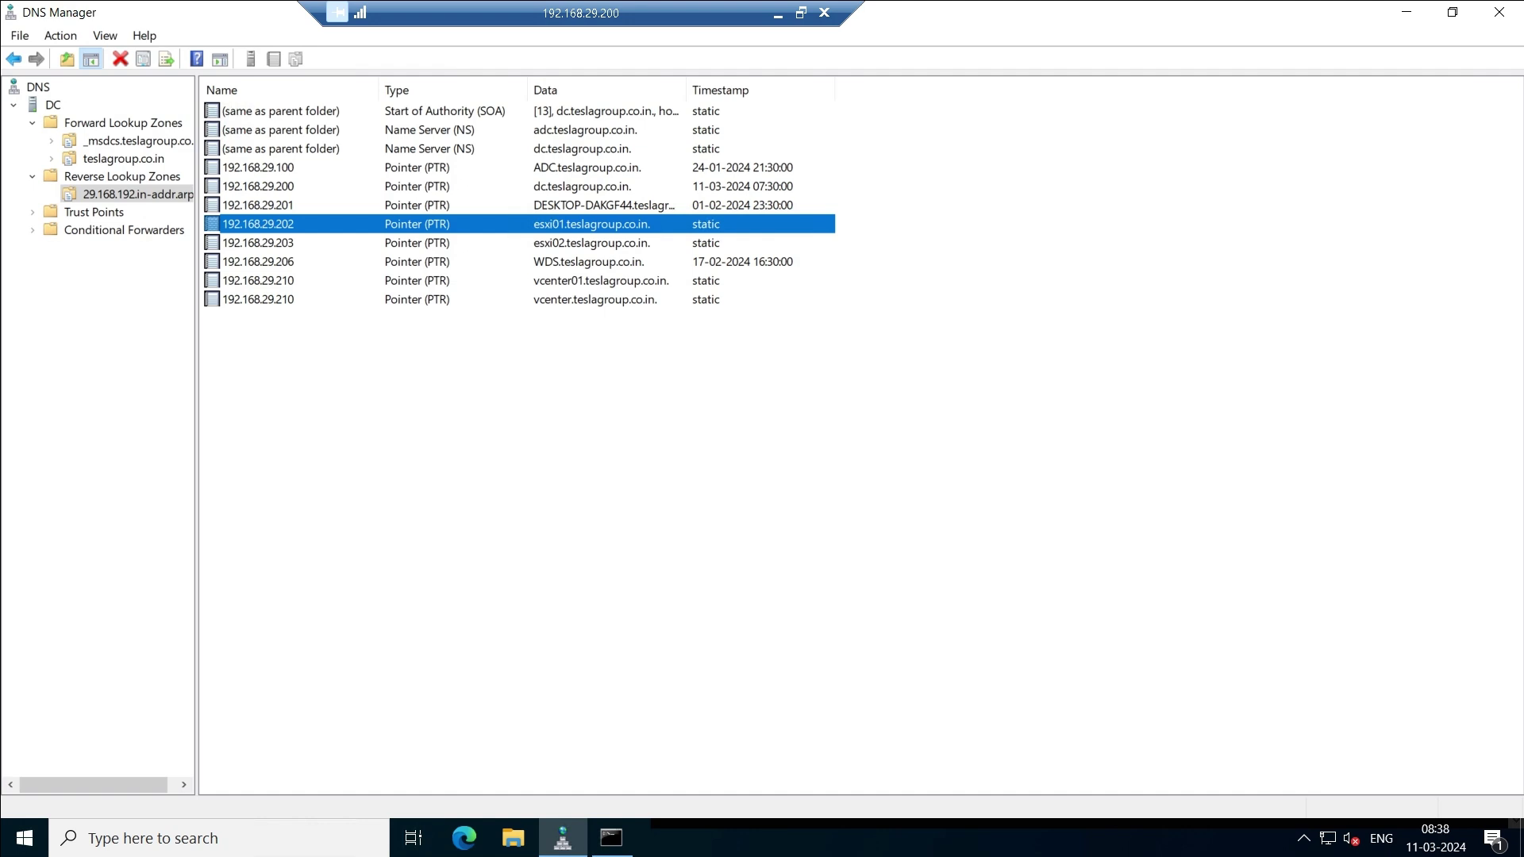
{"action": "left_click", "coordinate": [611, 838]}
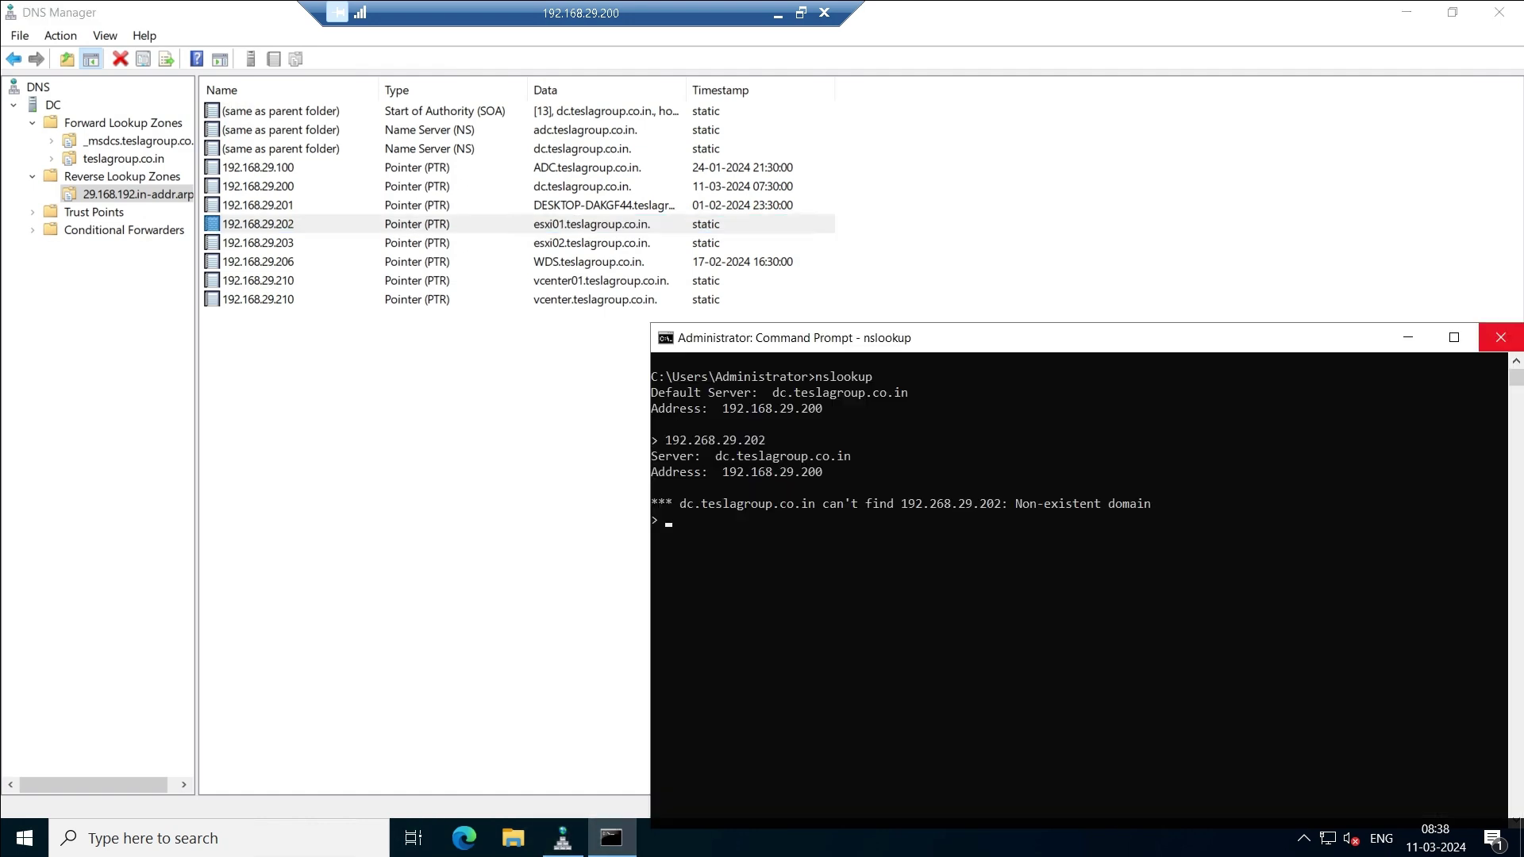
{"action": "left_click", "coordinate": [1500, 337]}
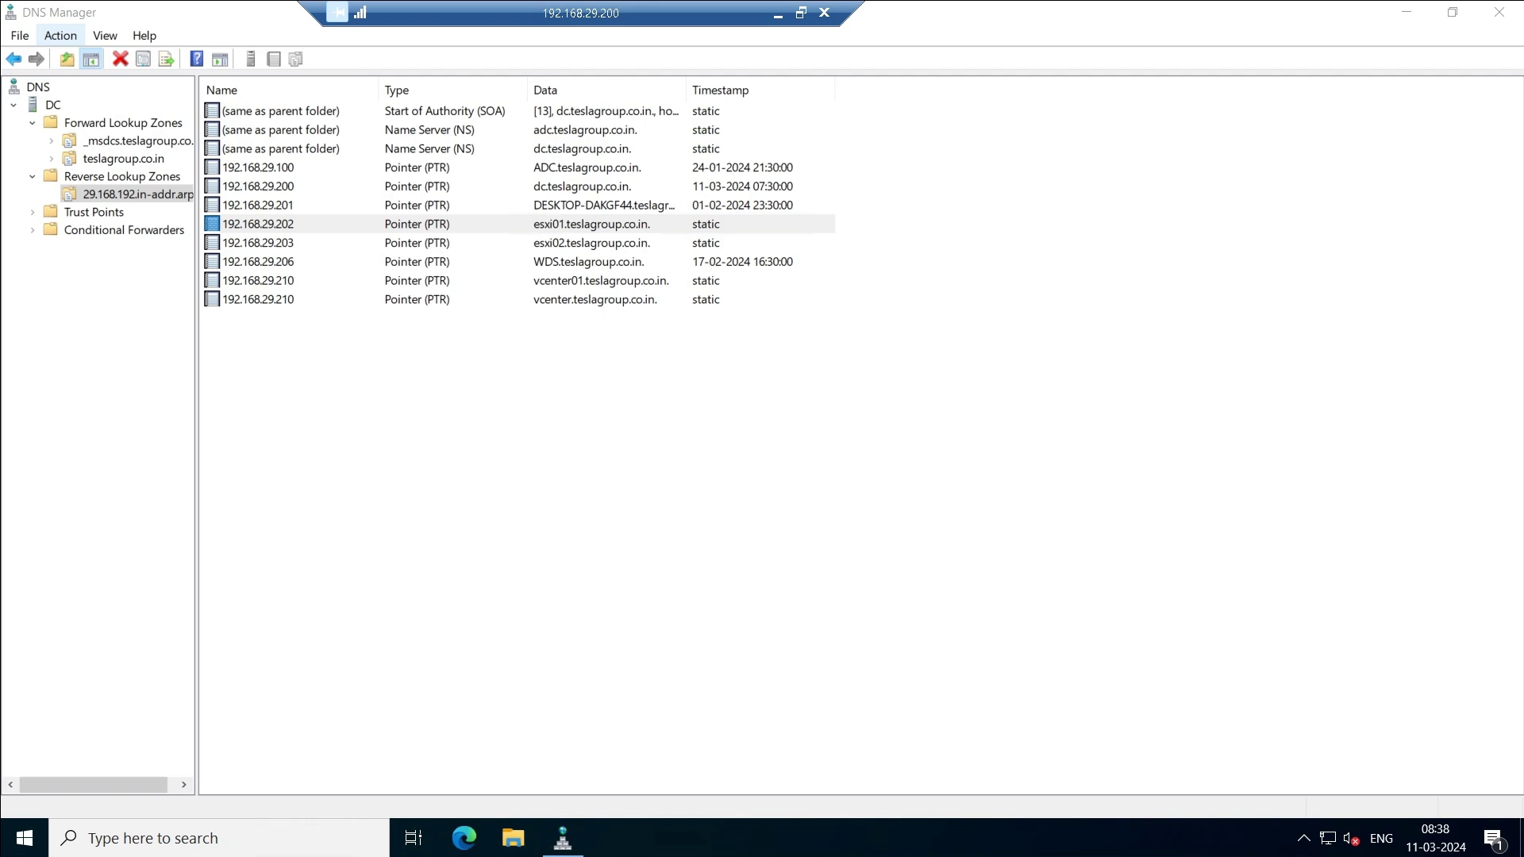
- Clear the cache of the DC DNS server and refresh the server in DNS Manager
{"action": "left_click", "coordinate": [61, 36]}
{"action": "left_click", "coordinate": [137, 194]}
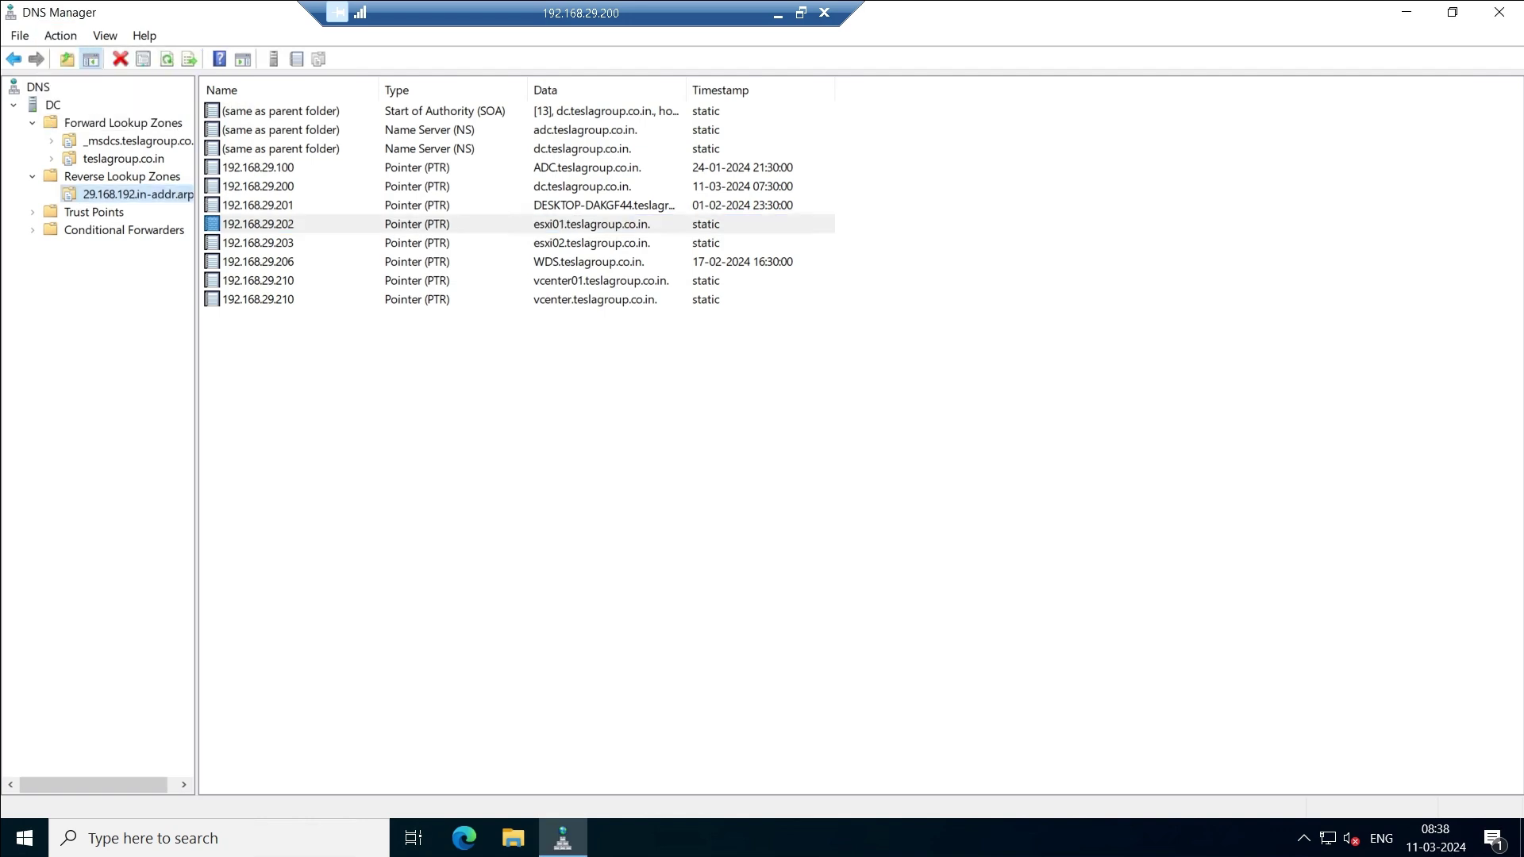
{"action": "right_click", "coordinate": [48, 104]}
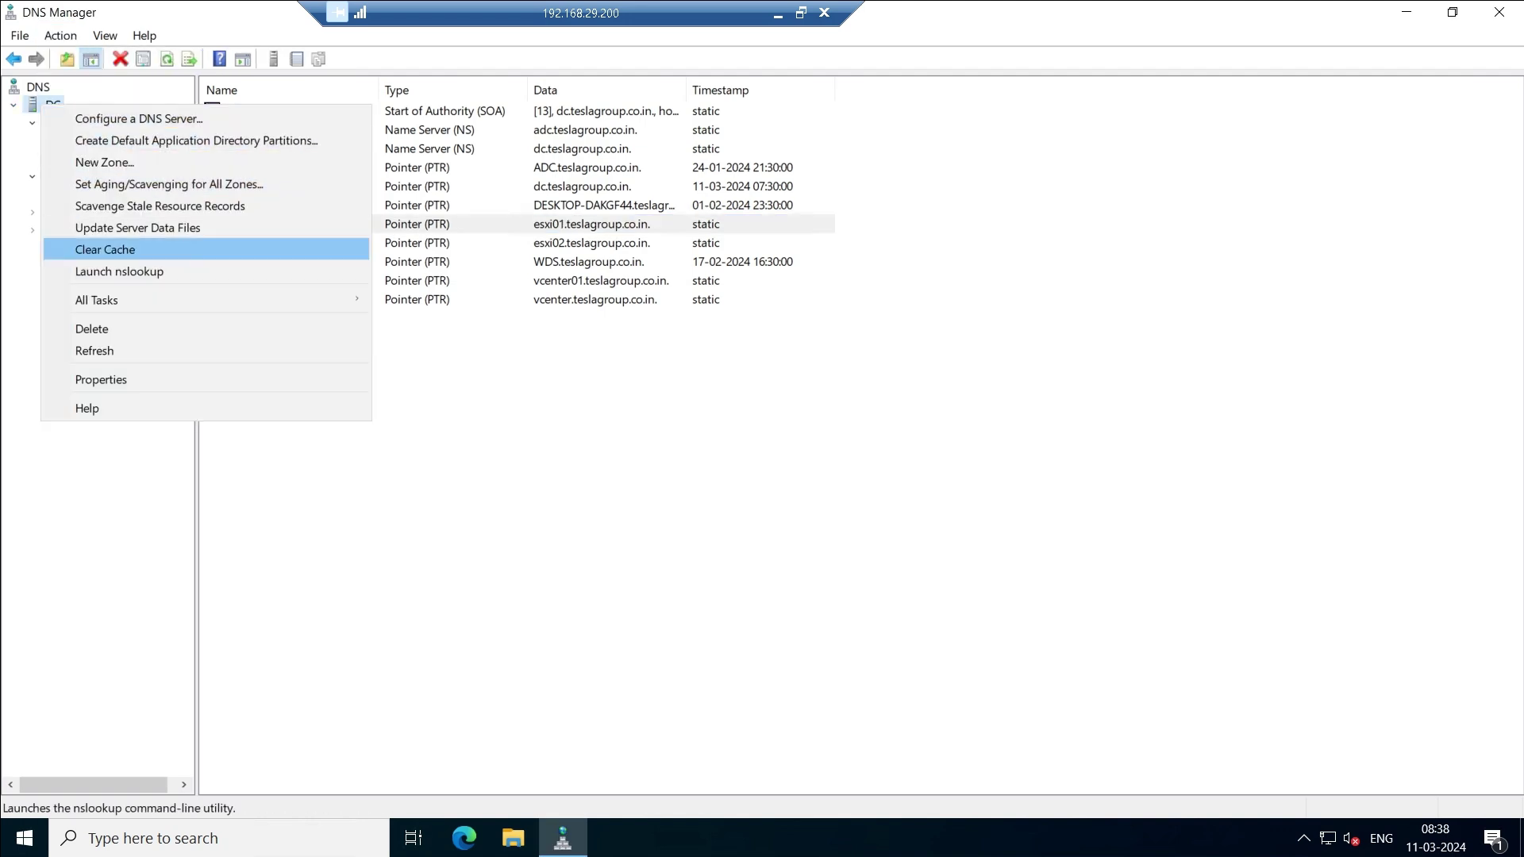
{"action": "left_click", "coordinate": [105, 250]}
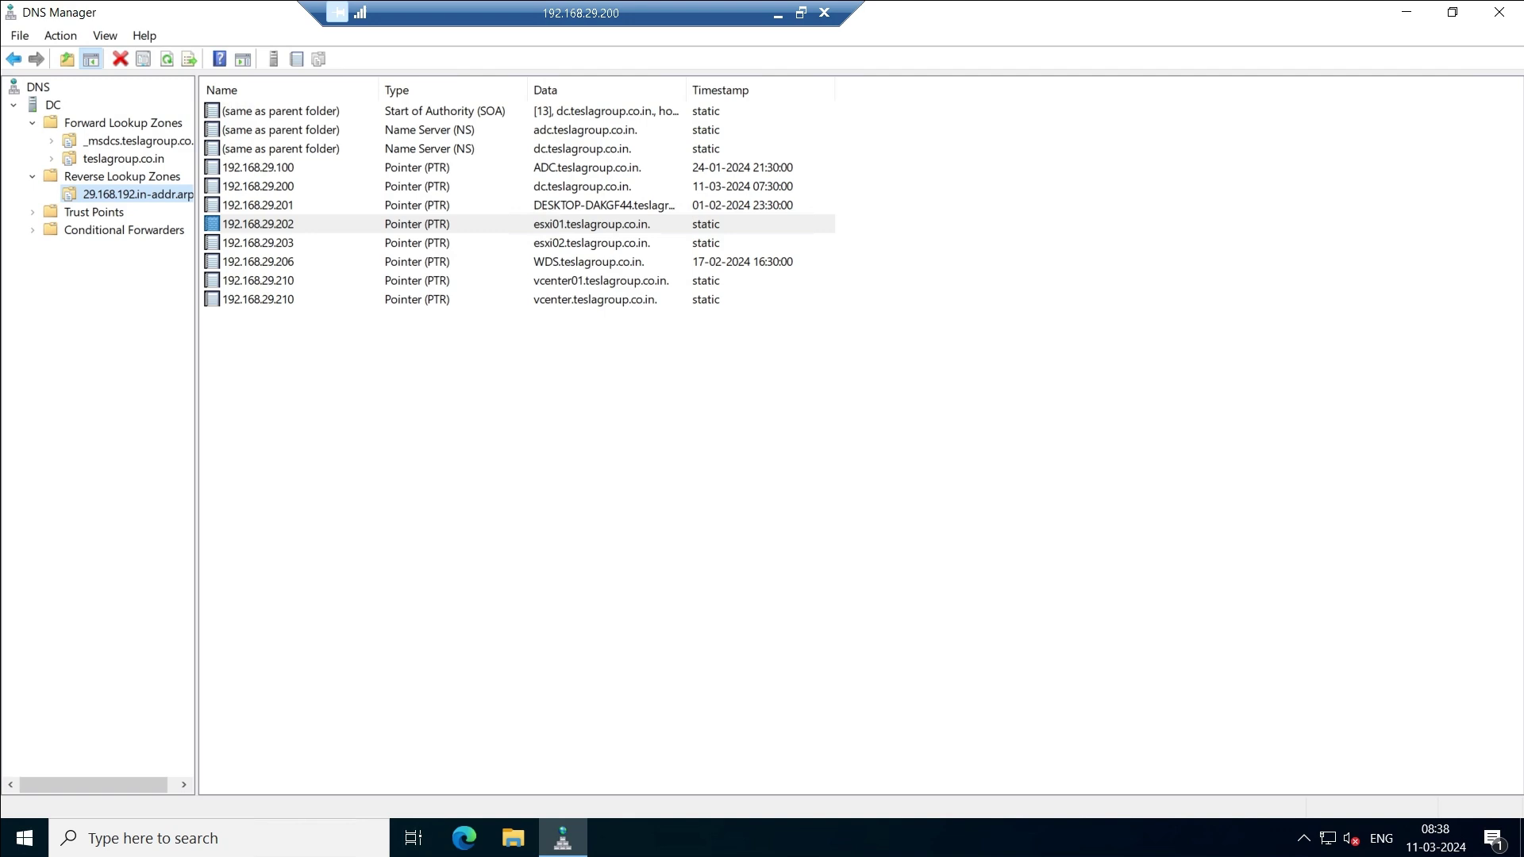
{"action": "right_click", "coordinate": [47, 105]}
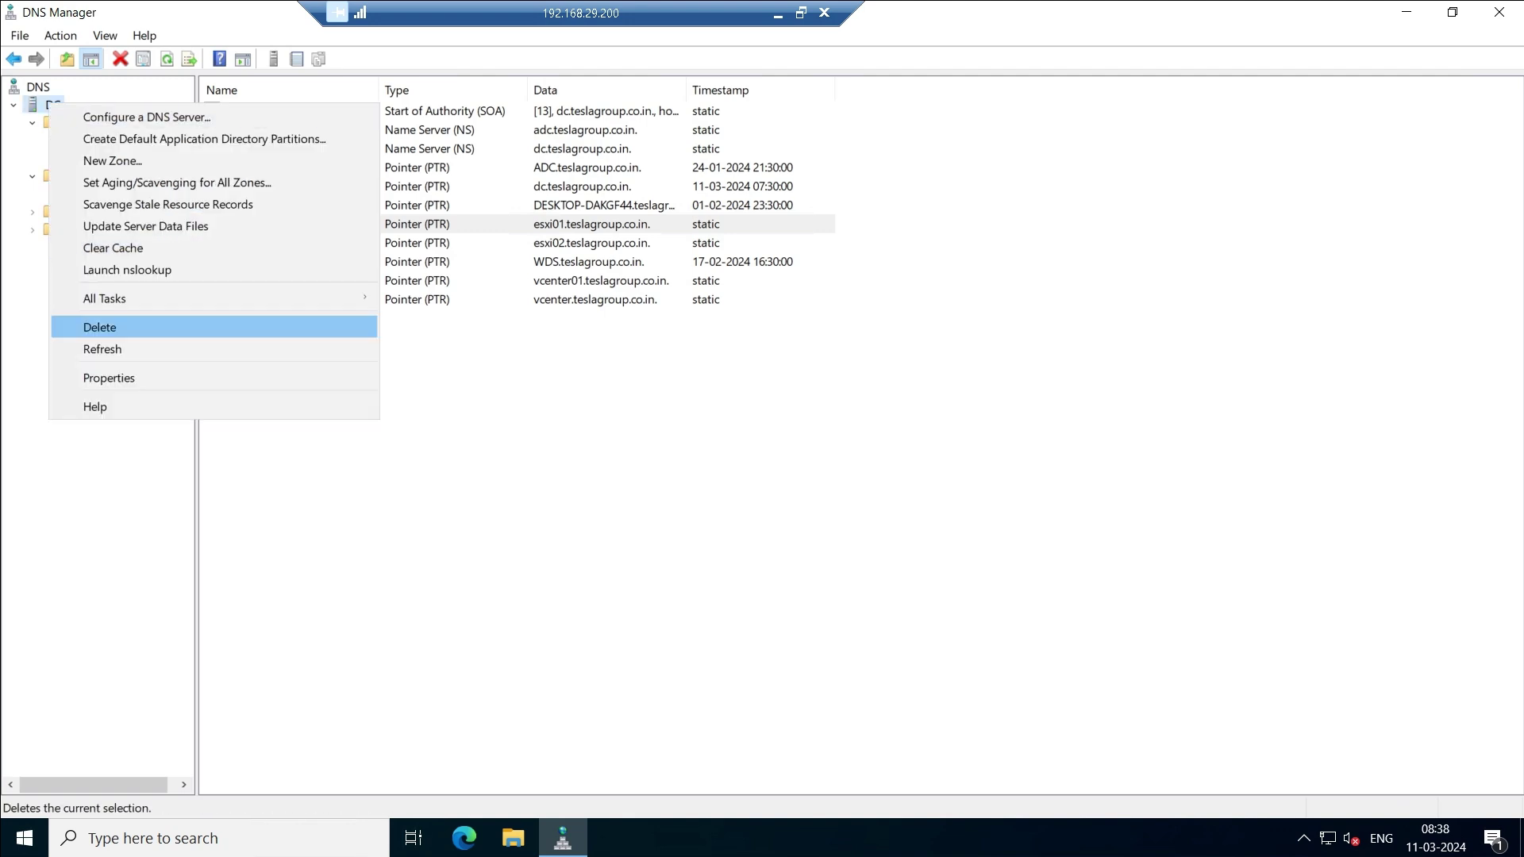
{"action": "mouse_move", "coordinate": [105, 299]}
{"action": "left_click", "coordinate": [102, 350]}
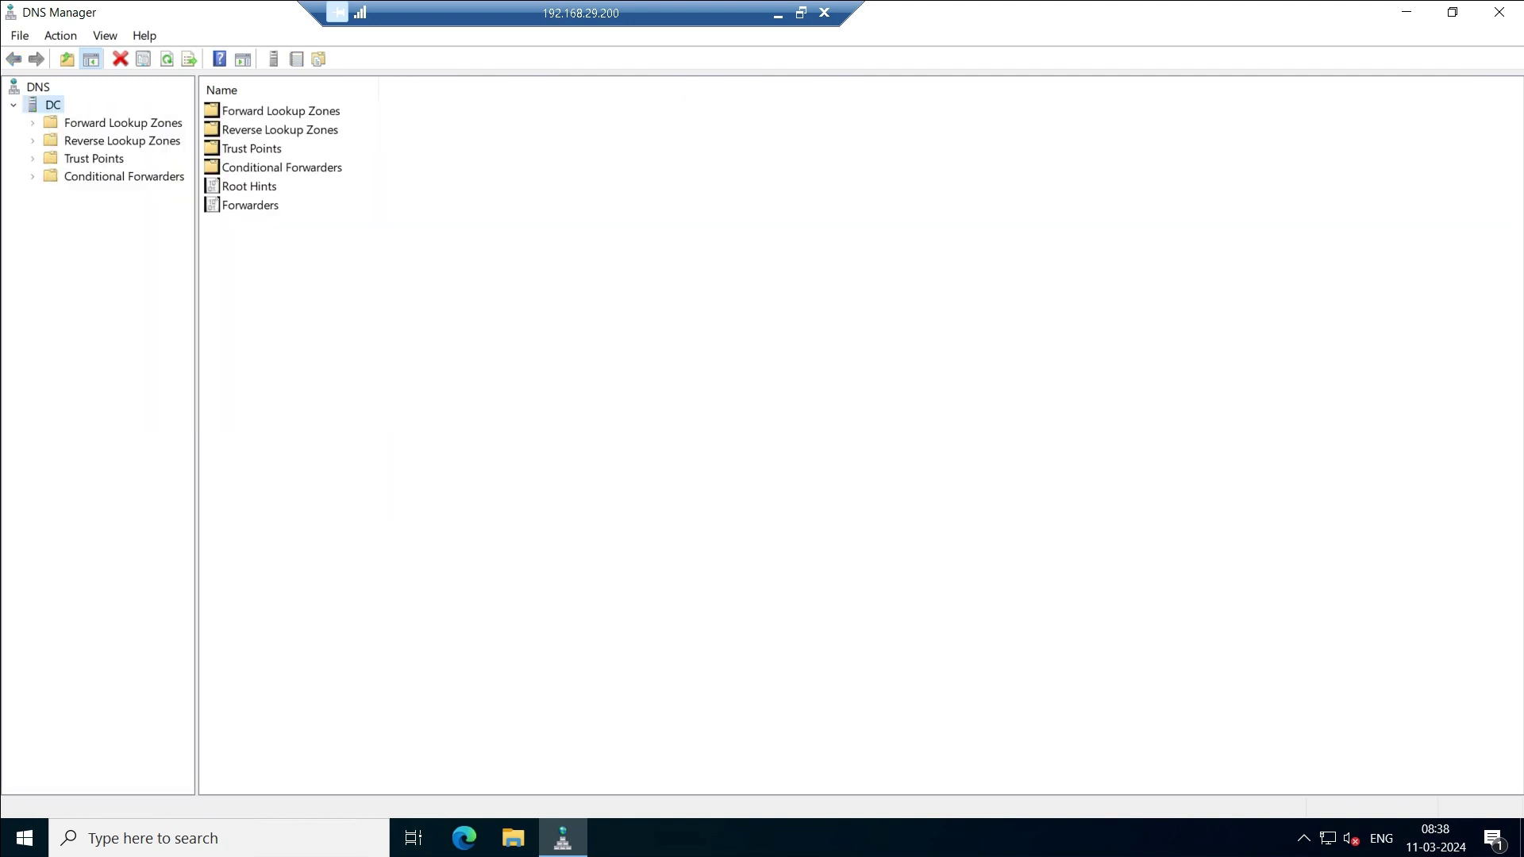
- Open a new Command Prompt window and start nslookup
{"action": "left_click", "coordinate": [302, 838]}
{"action": "left_click", "coordinate": [340, 337]}
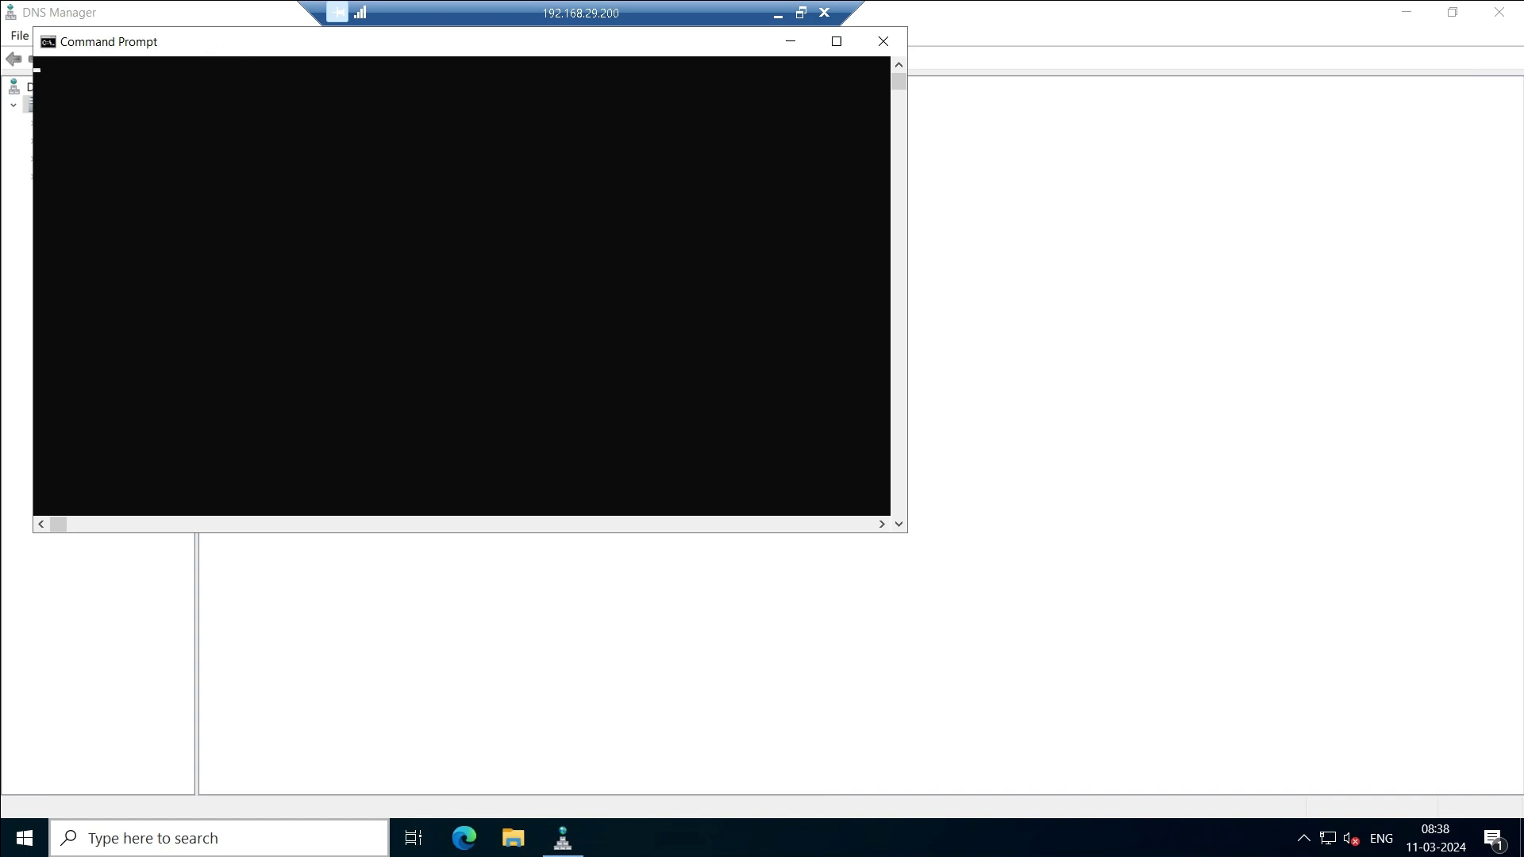
{"action": "type", "text": "nslookup"}
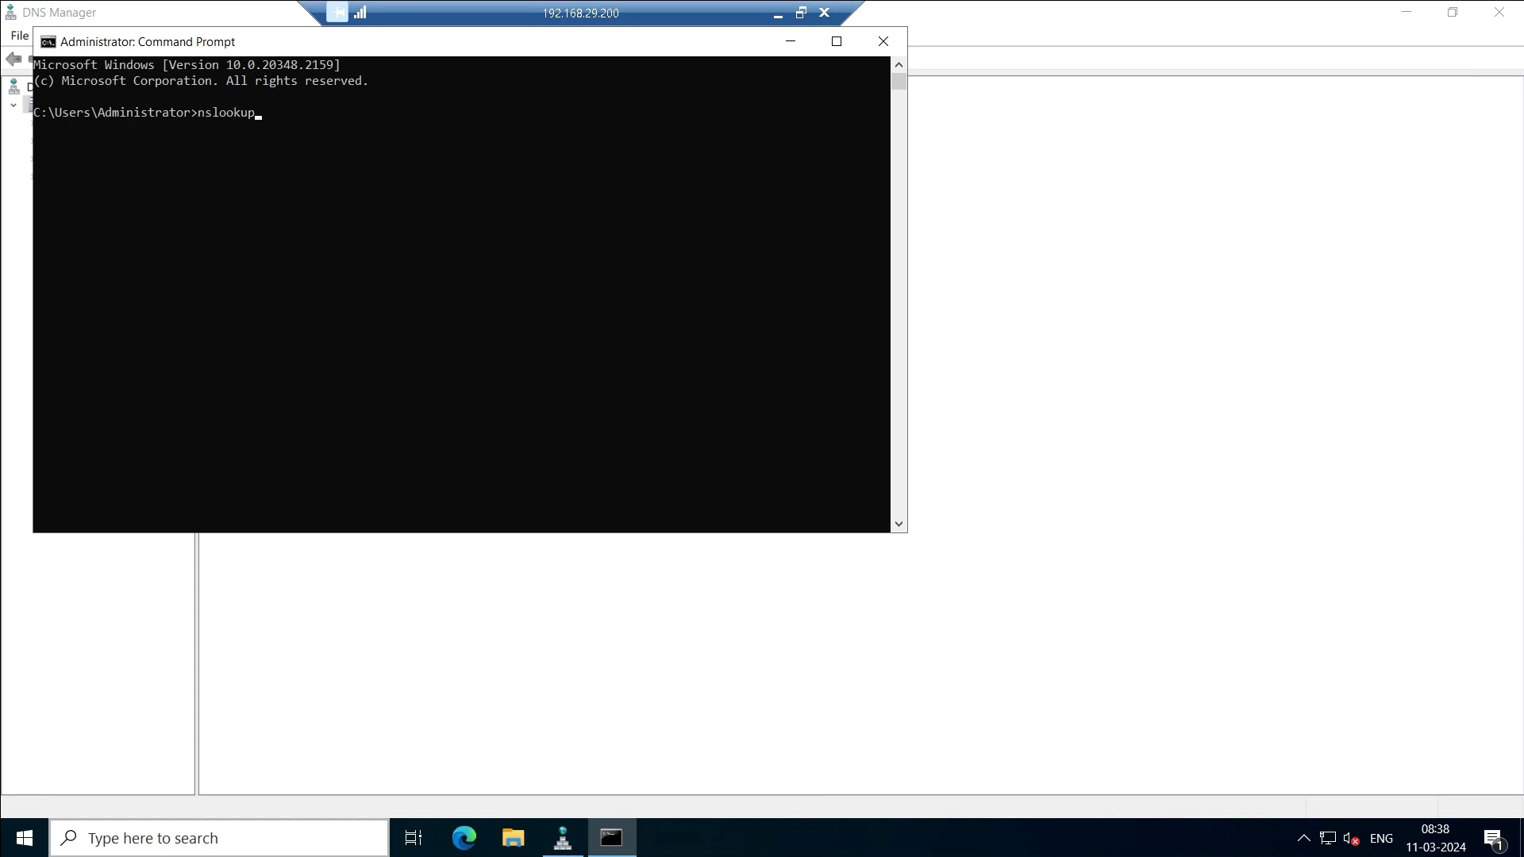
{"action": "key", "text": "Return"}
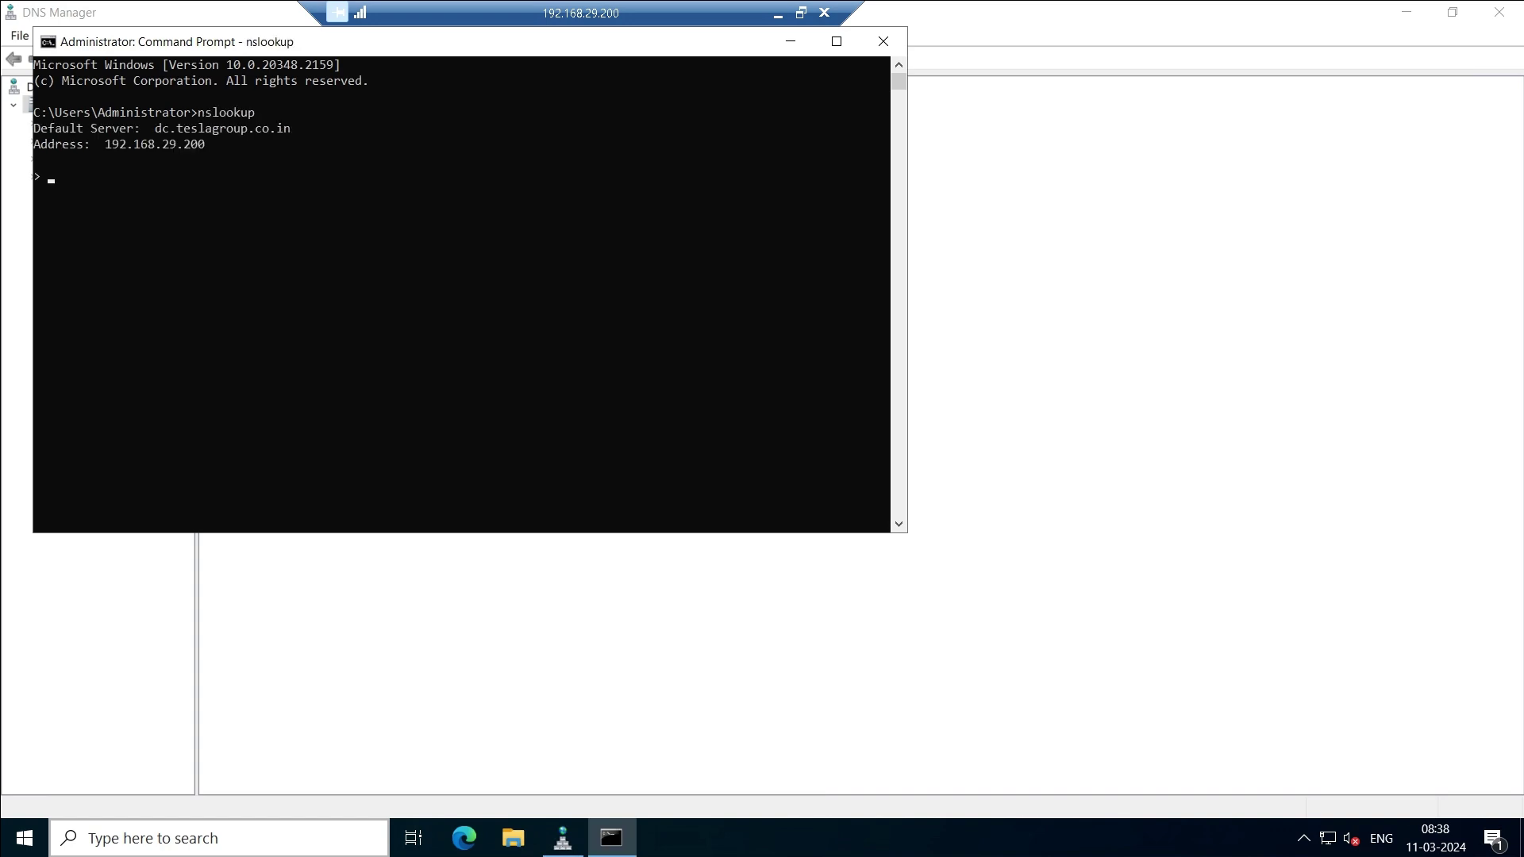
- Query the address 192.168.29.202 in nslookup and check the host name it resolves to
{"action": "type", "text": "192.168.29.2020"}
{"action": "key", "text": "Return"}
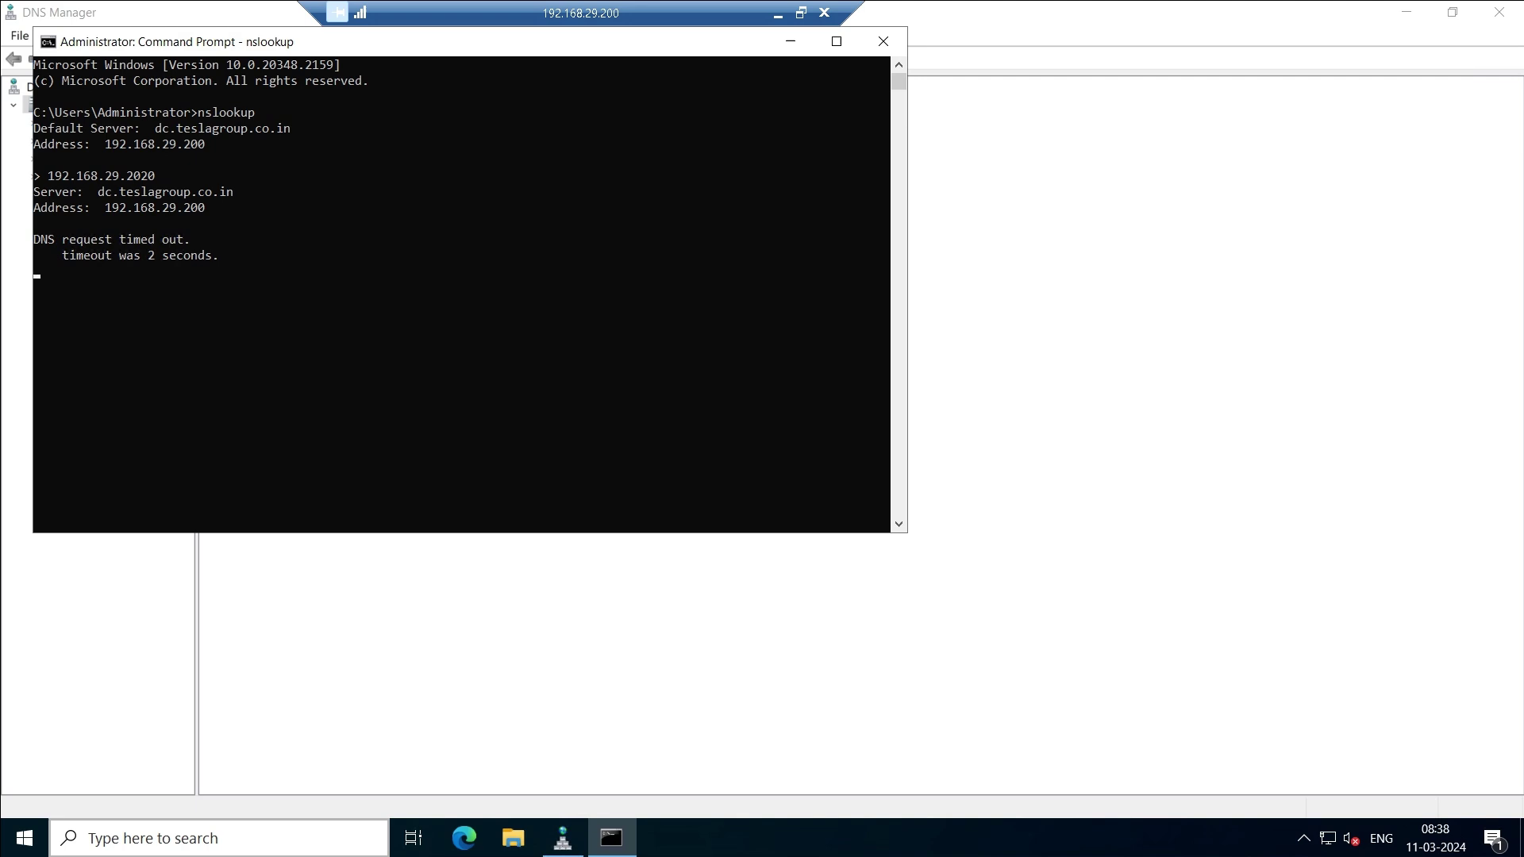
{"action": "key", "text": "Up"}
{"action": "key", "text": "BackSpace"}
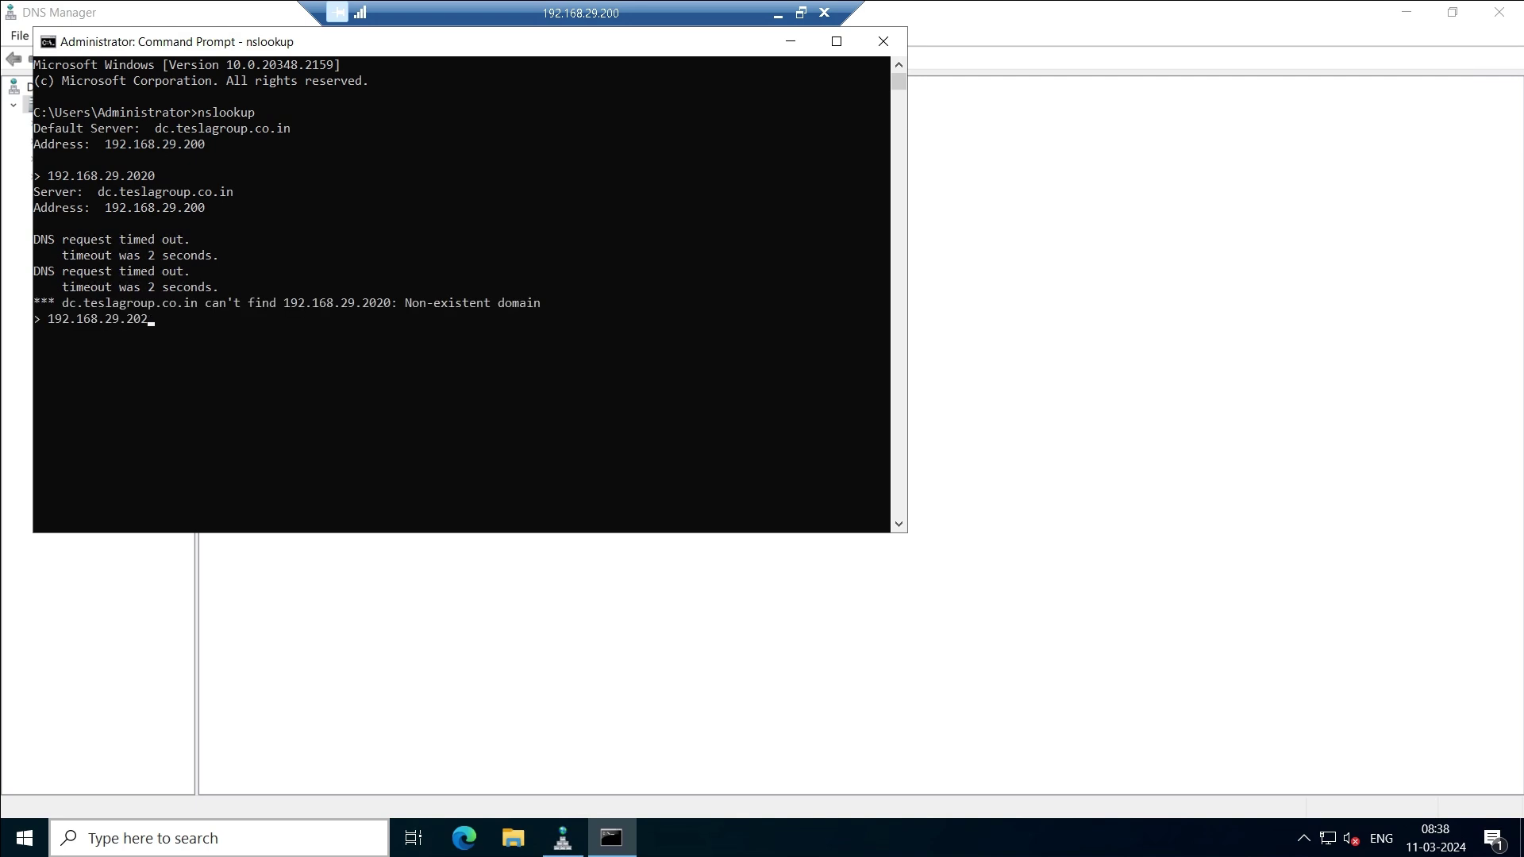
{"action": "key", "text": "Return"}
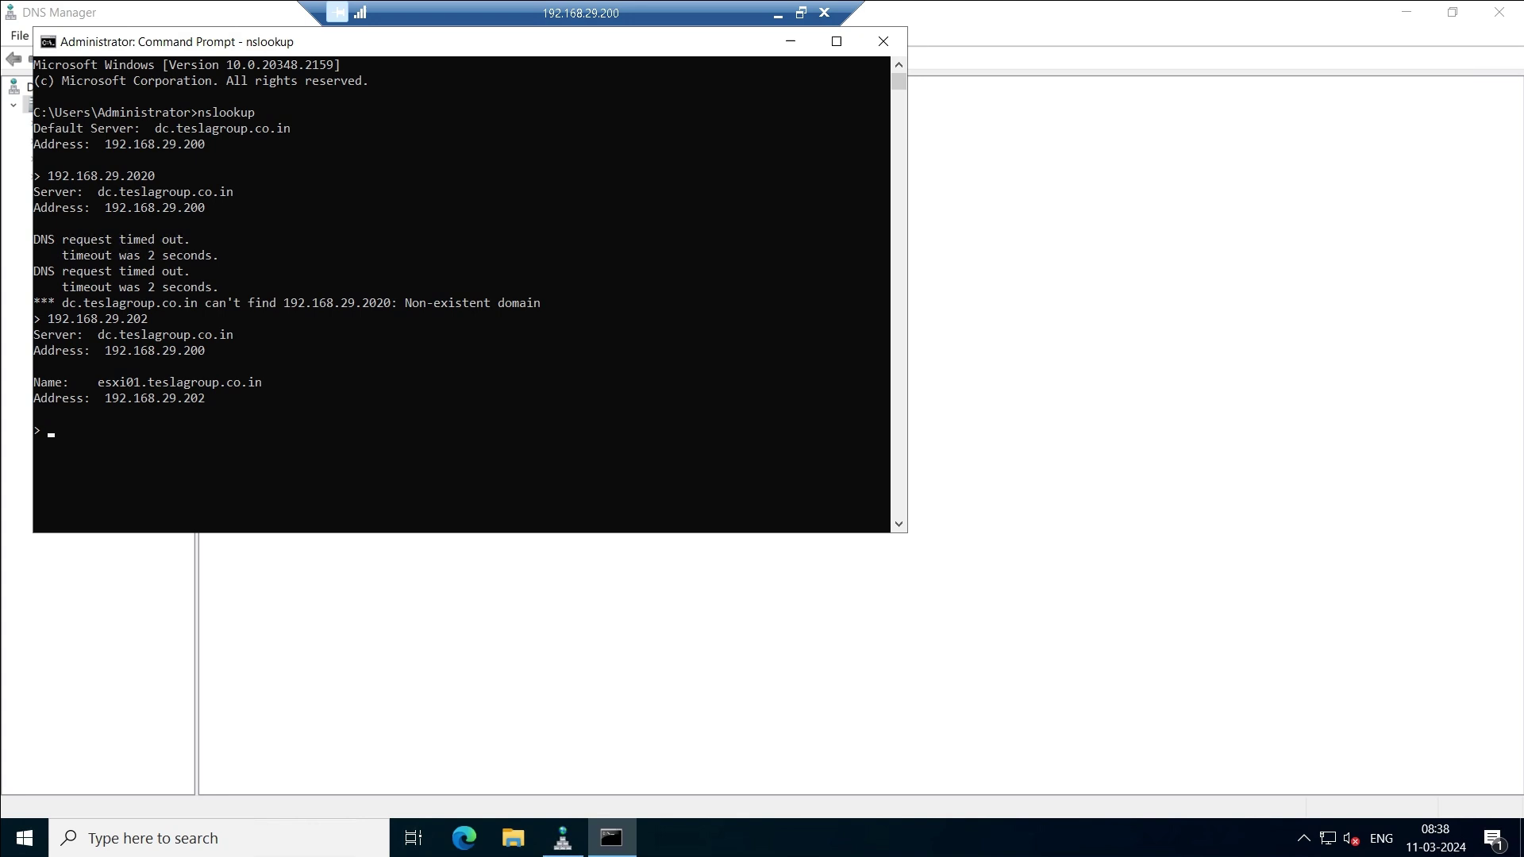
{"action": "left_click_drag", "start_coordinate": [92, 382], "coordinate": [326, 398]}
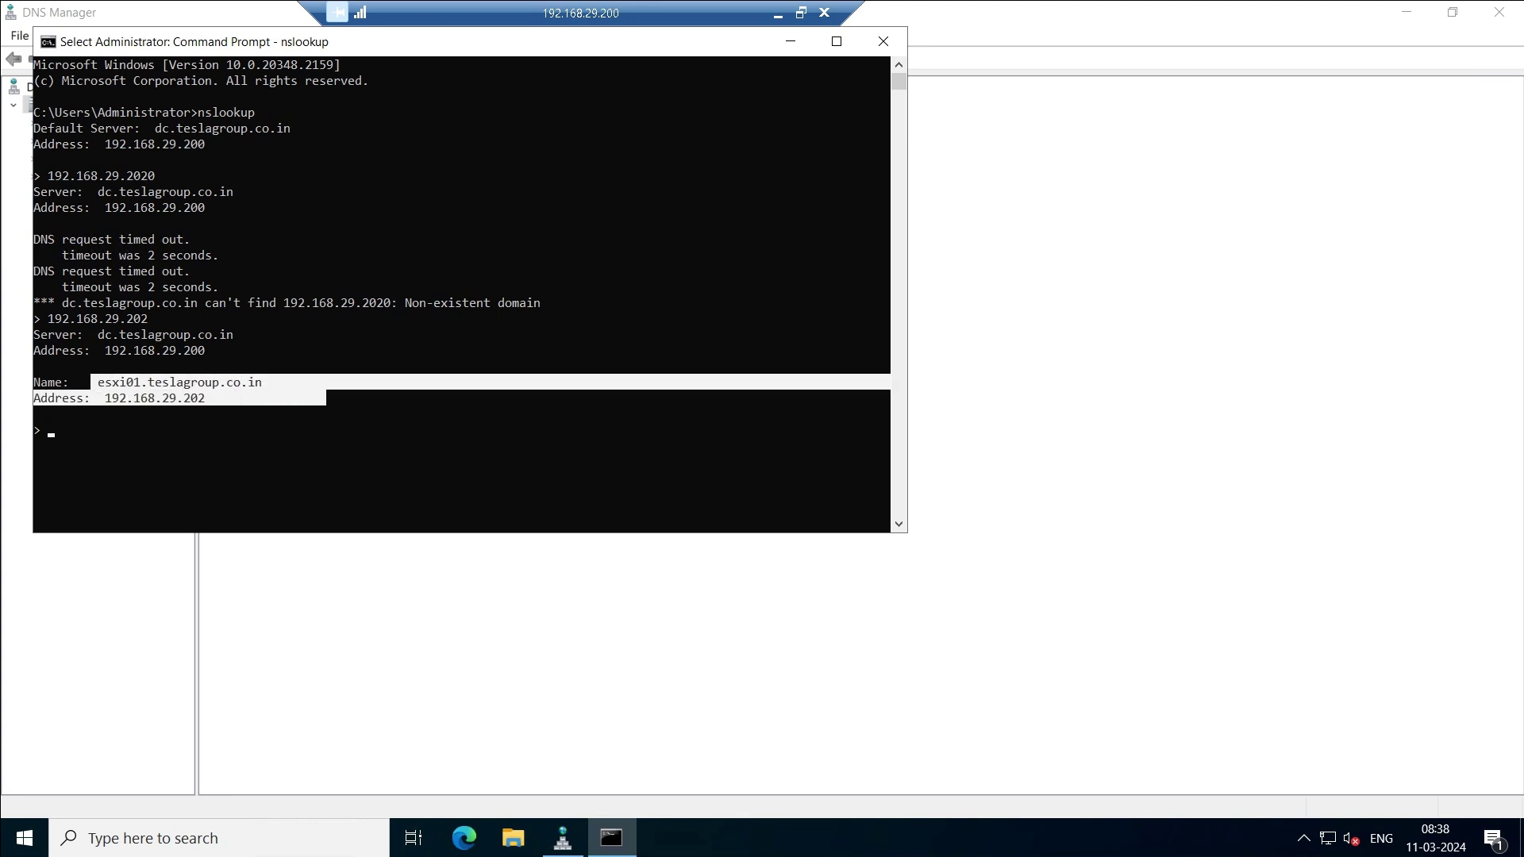
- Query the address 192.168.29.203 in nslookup and compare the host names returned for both ESXi addresses
{"action": "type", "text": "192"}
{"action": "key", "text": "BackSpace"}
{"action": "key", "text": "BackSpace"}
{"action": "key", "text": "BackSpace"}
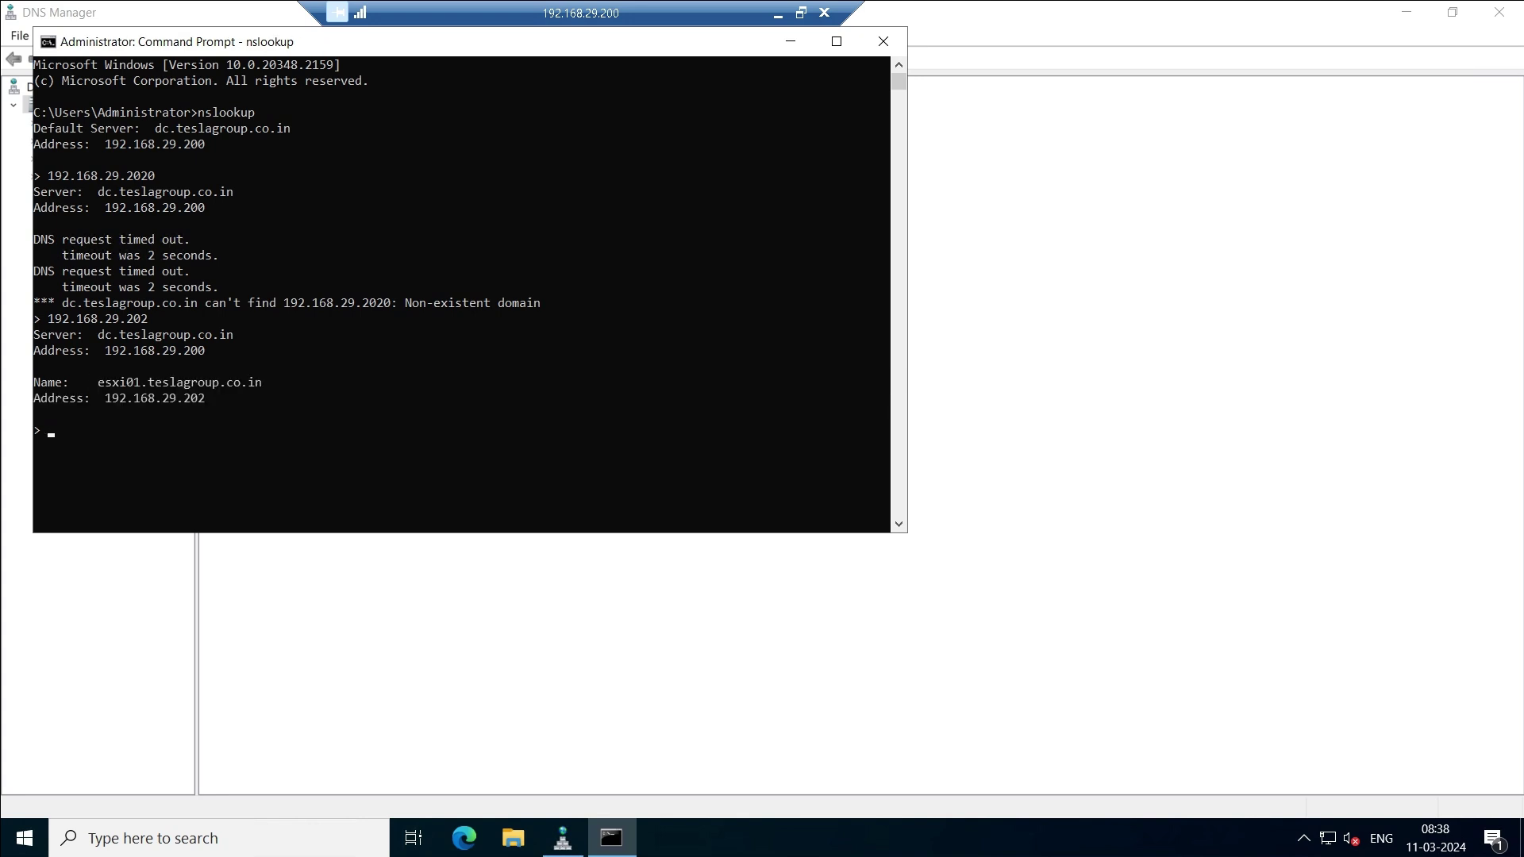
{"action": "type", "text": "192.168.29.202"}
{"action": "key", "text": "BackSpace"}
{"action": "type", "text": "3"}
{"action": "key", "text": "Return"}
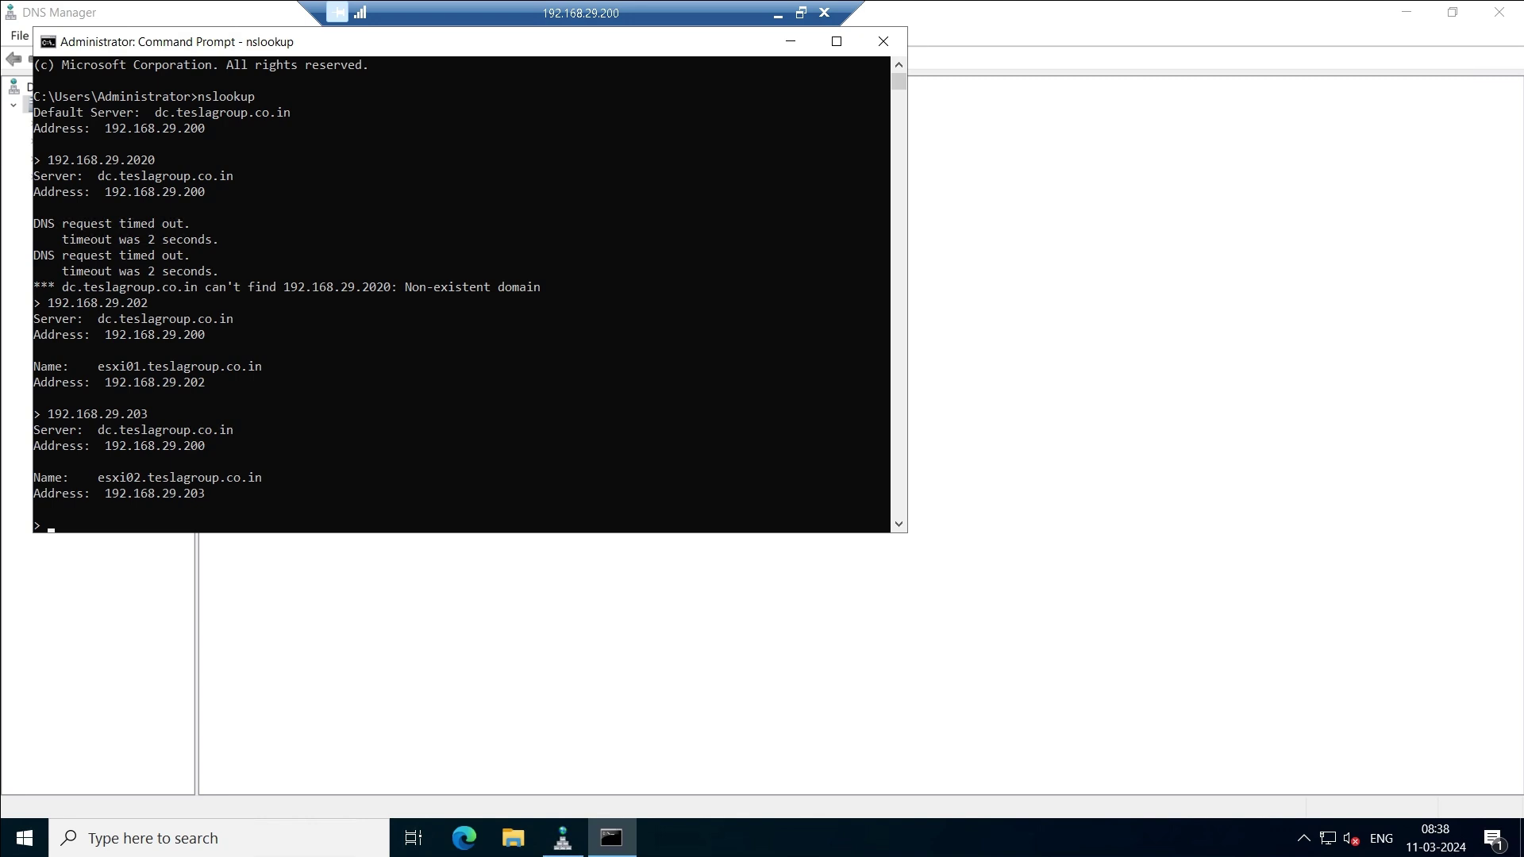
{"action": "left_click_drag", "start_coordinate": [115, 303], "coordinate": [188, 304]}
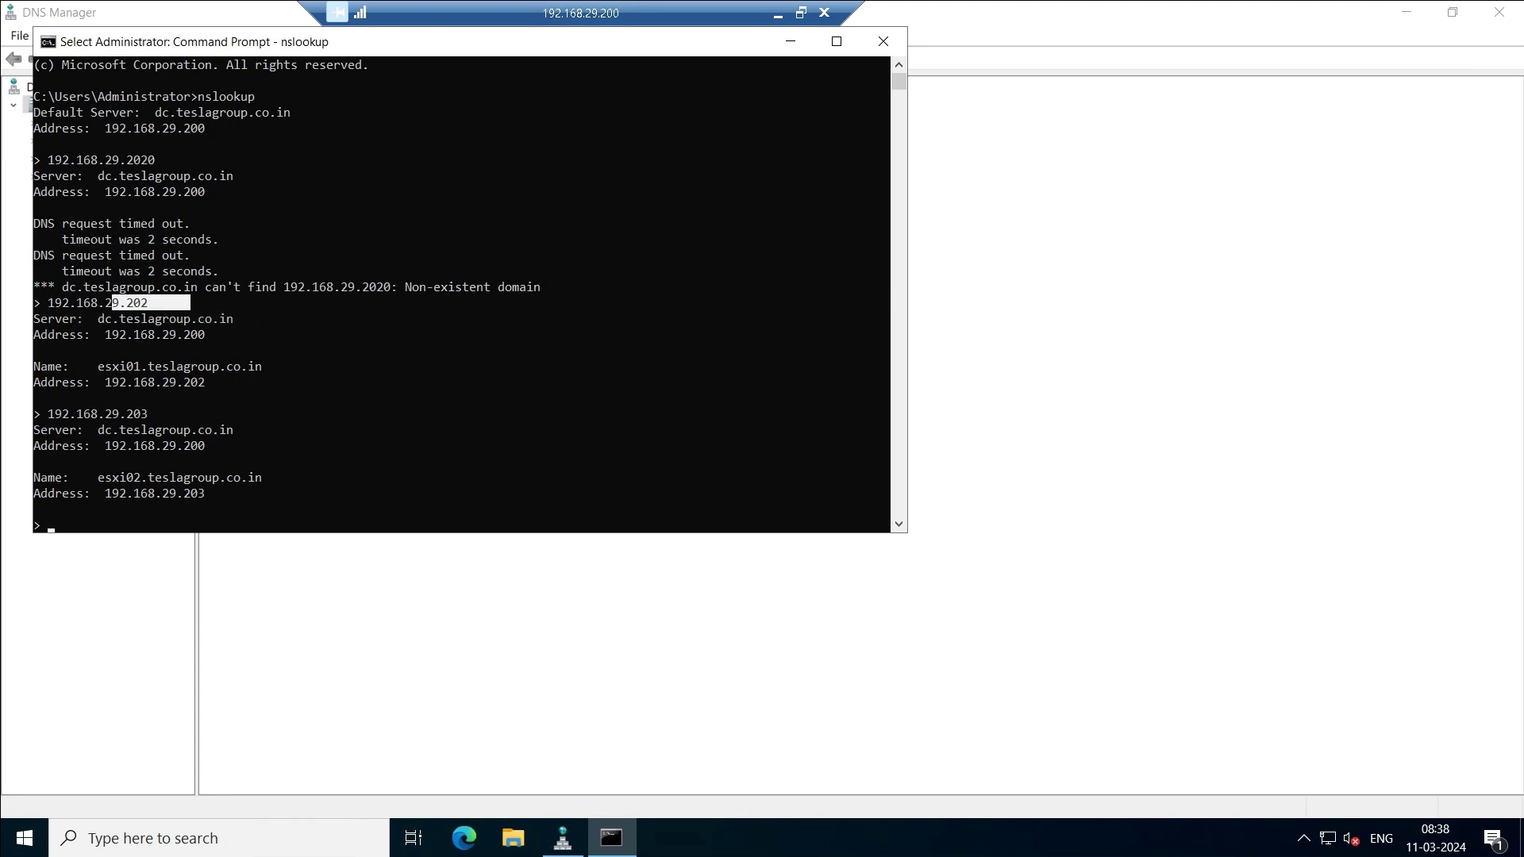
{"action": "left_click_drag", "start_coordinate": [97, 366], "coordinate": [255, 366]}
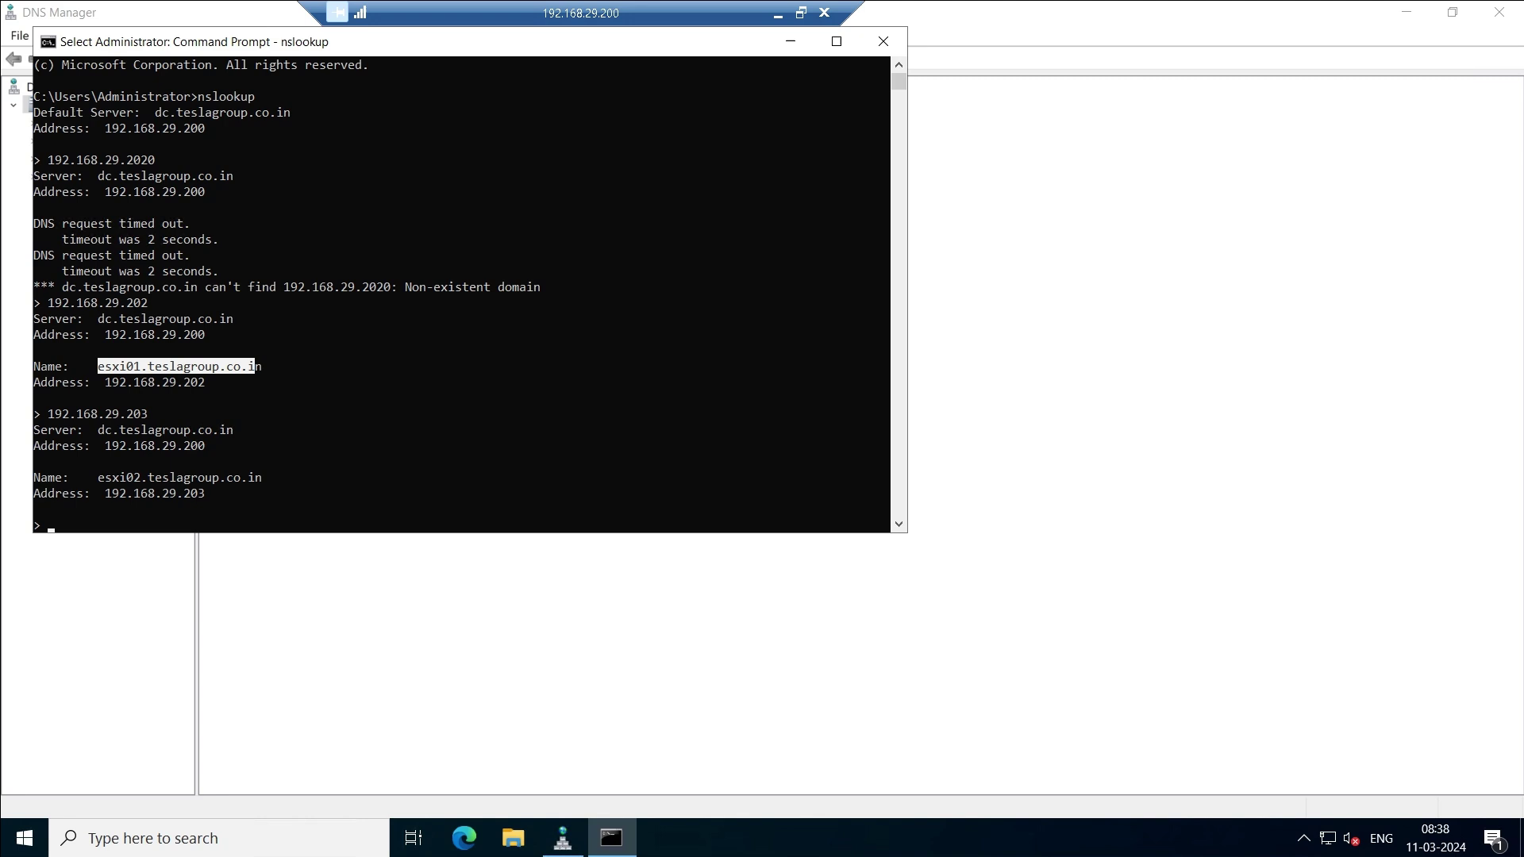
{"action": "left_click_drag", "start_coordinate": [120, 414], "coordinate": [155, 413]}
{"action": "left_click_drag", "start_coordinate": [98, 477], "coordinate": [276, 477]}
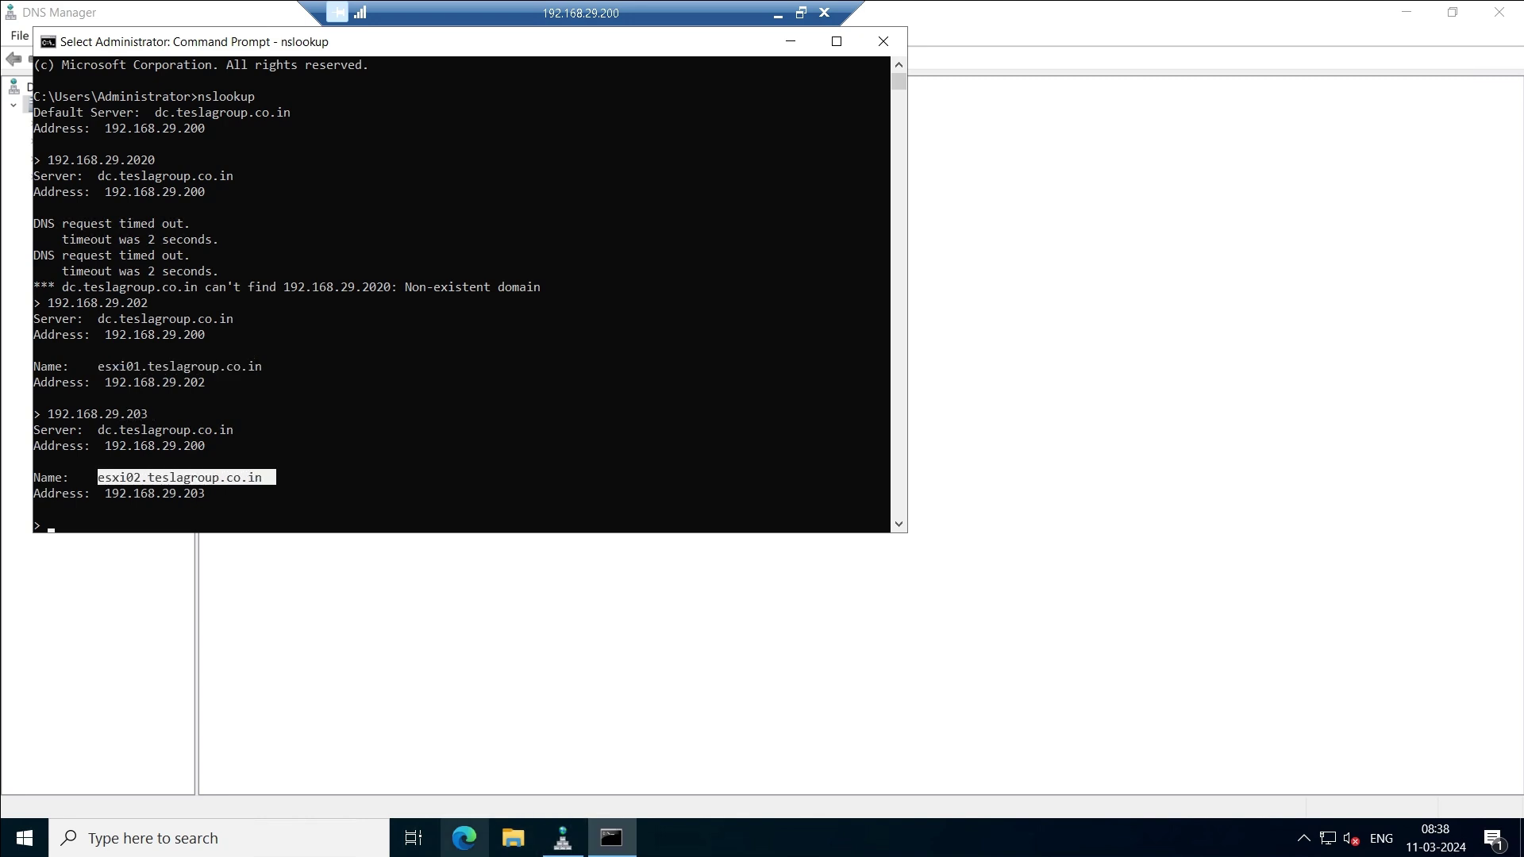
- Minimize the remote desktop session to return to the DNS configuration notes in OneNote
{"action": "left_click", "coordinate": [24, 838]}
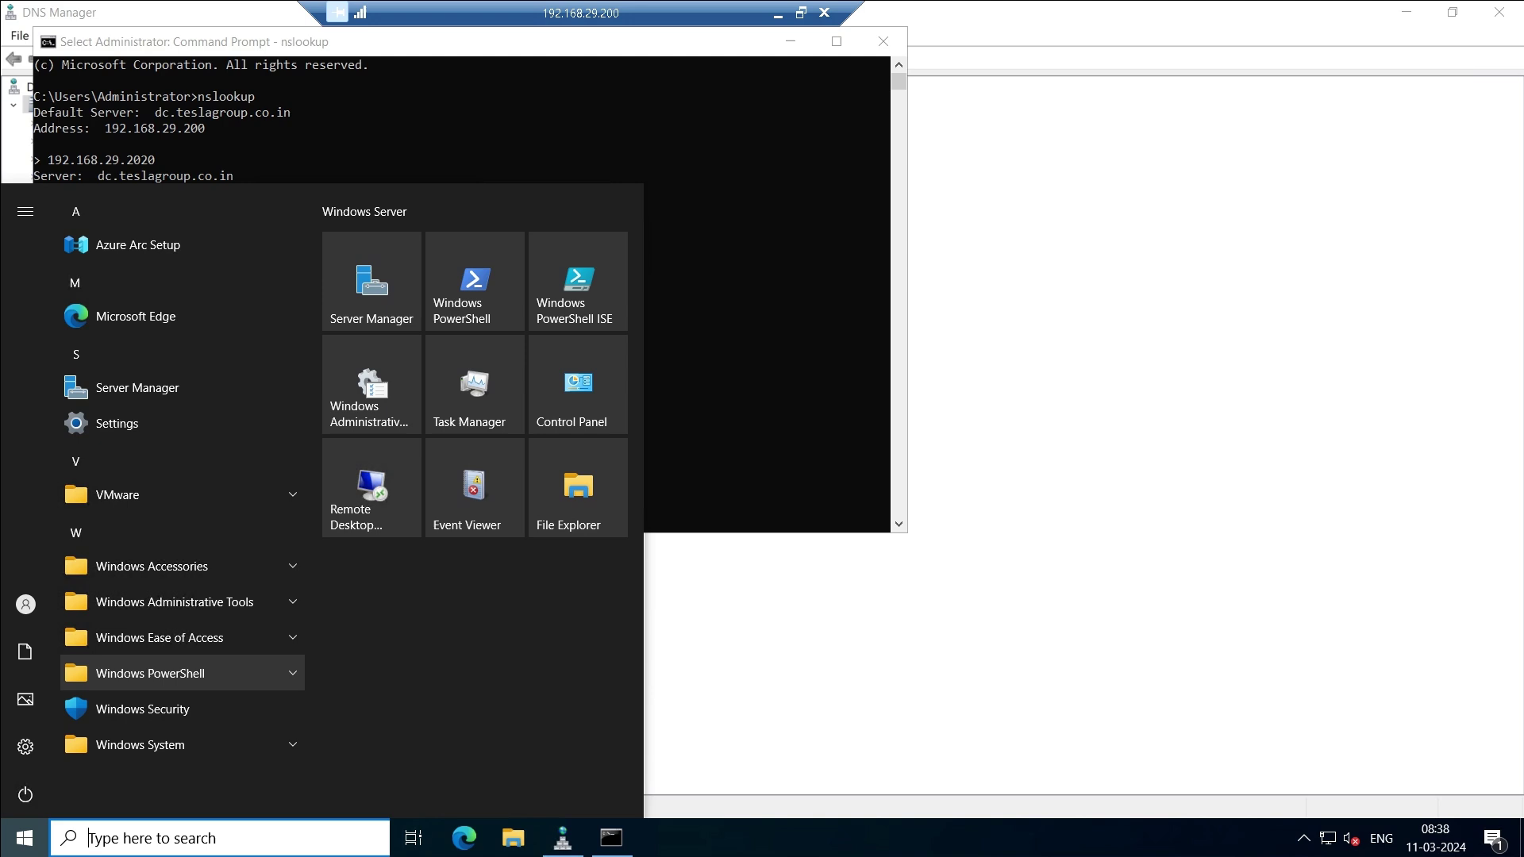
{"action": "type", "text": "goo"}
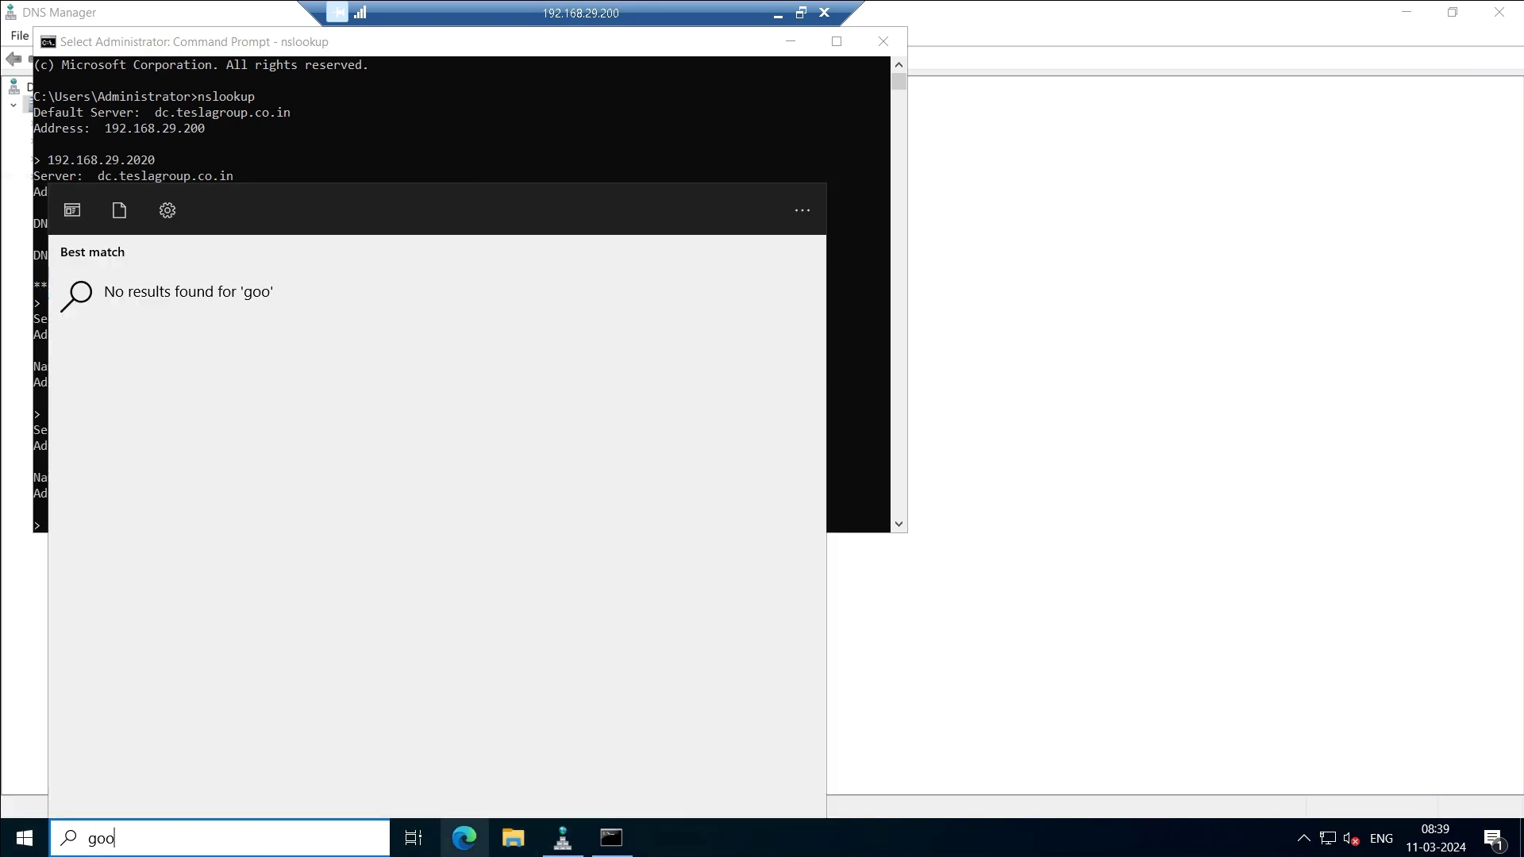
{"action": "left_click", "coordinate": [778, 12]}
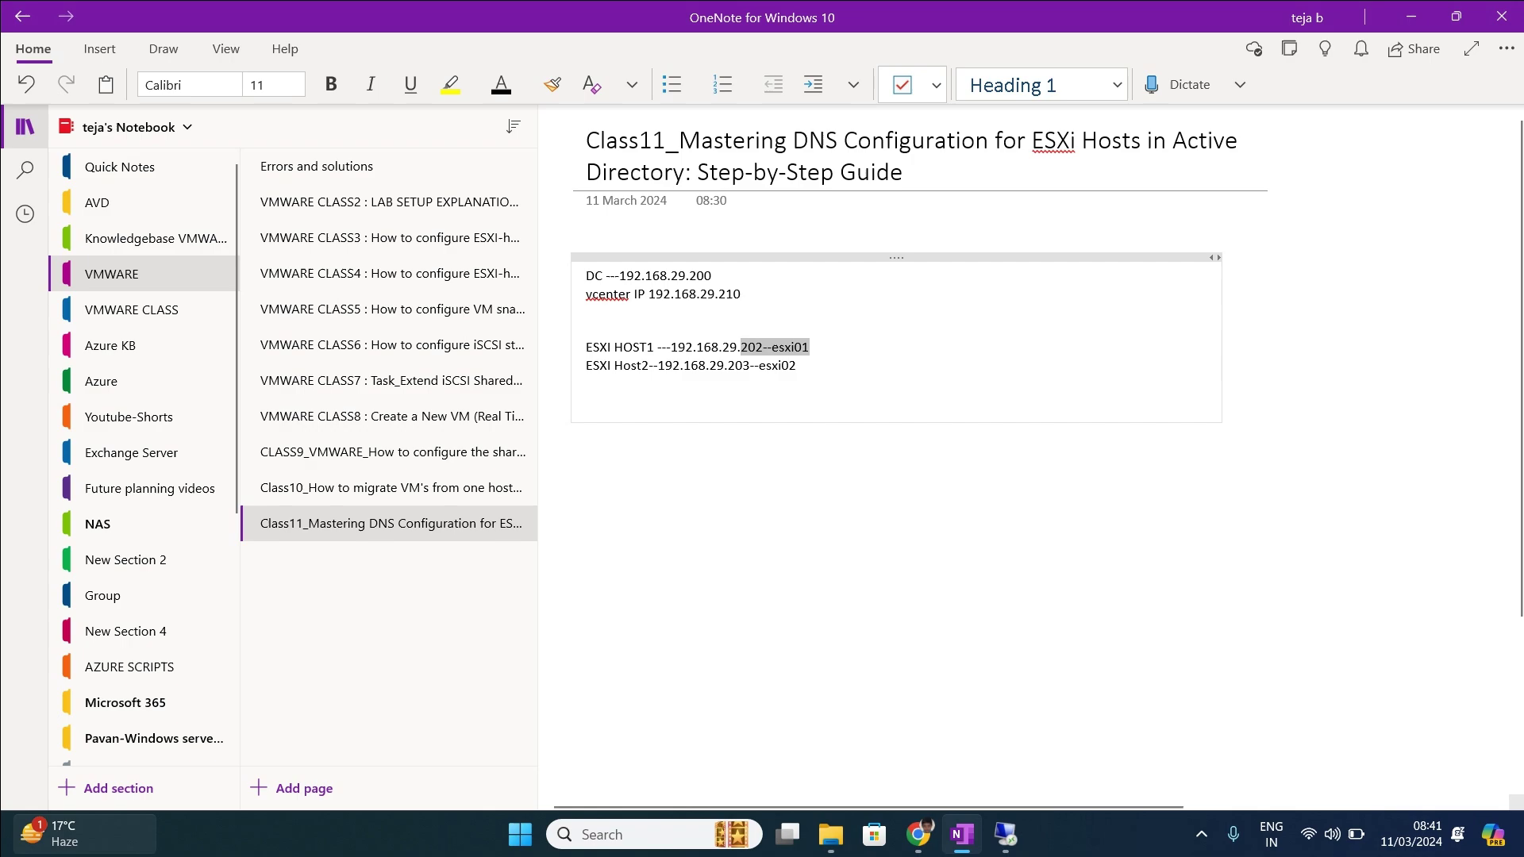
- Switch to Chrome and show the ESXi Host Client login page for 192.168.29.202
{"action": "left_click", "coordinate": [1005, 835]}
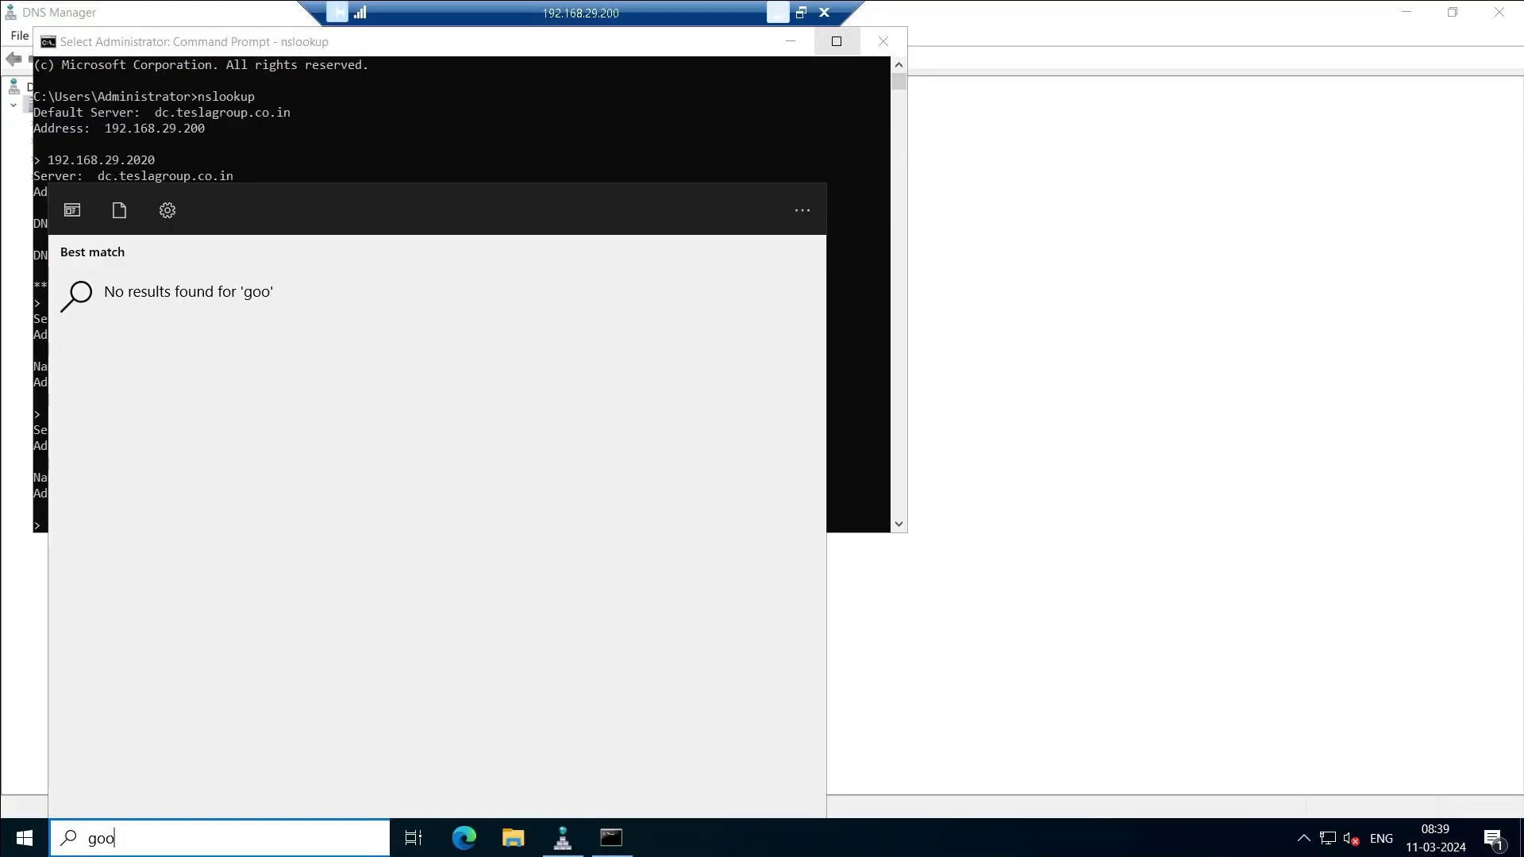
{"action": "left_click", "coordinate": [778, 12]}
{"action": "left_click", "coordinate": [919, 835]}
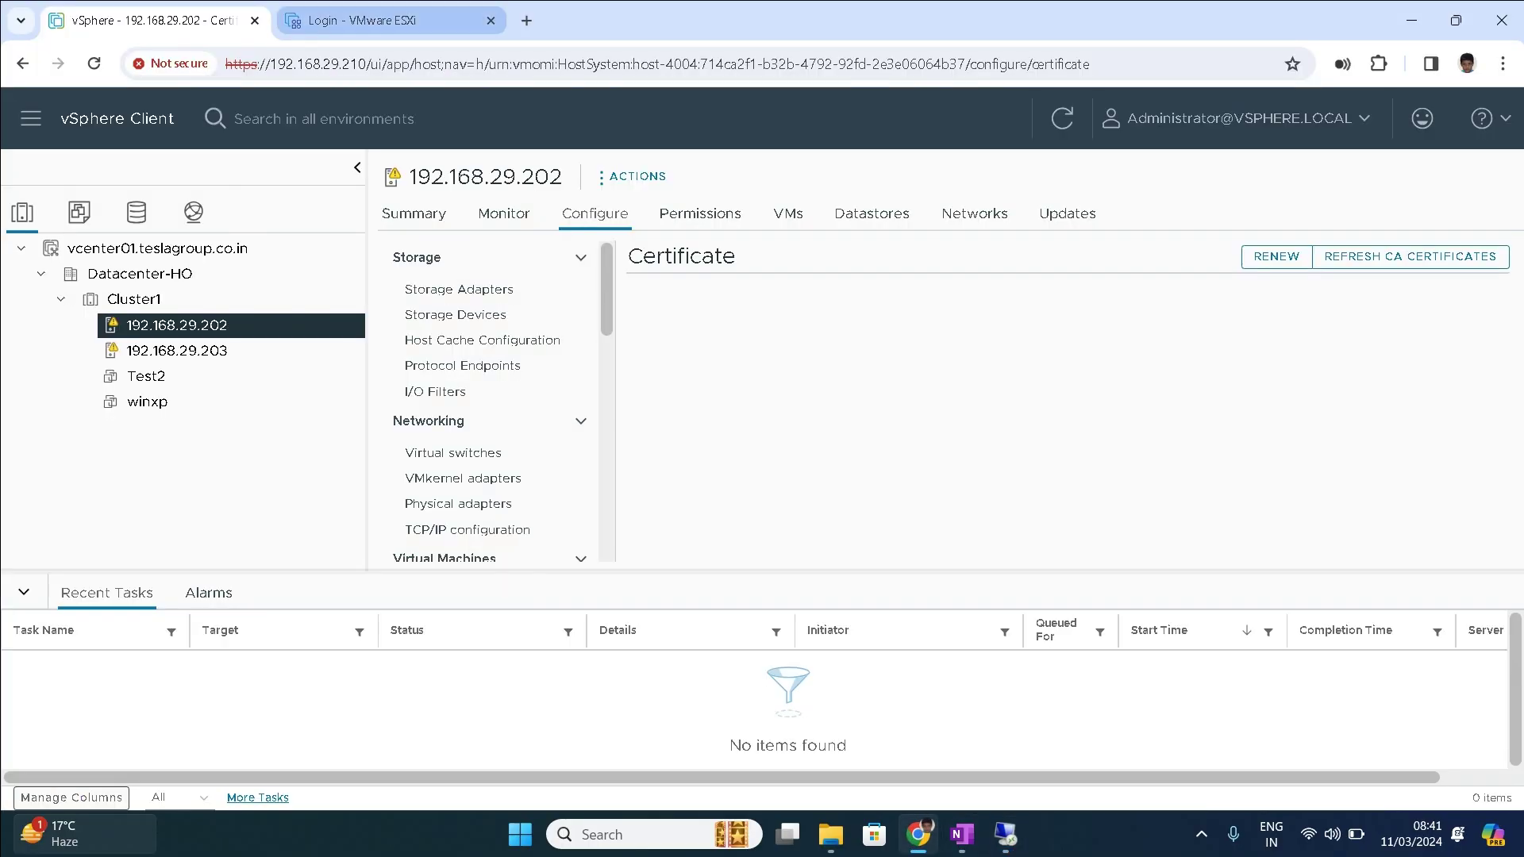
{"action": "left_click", "coordinate": [389, 21]}
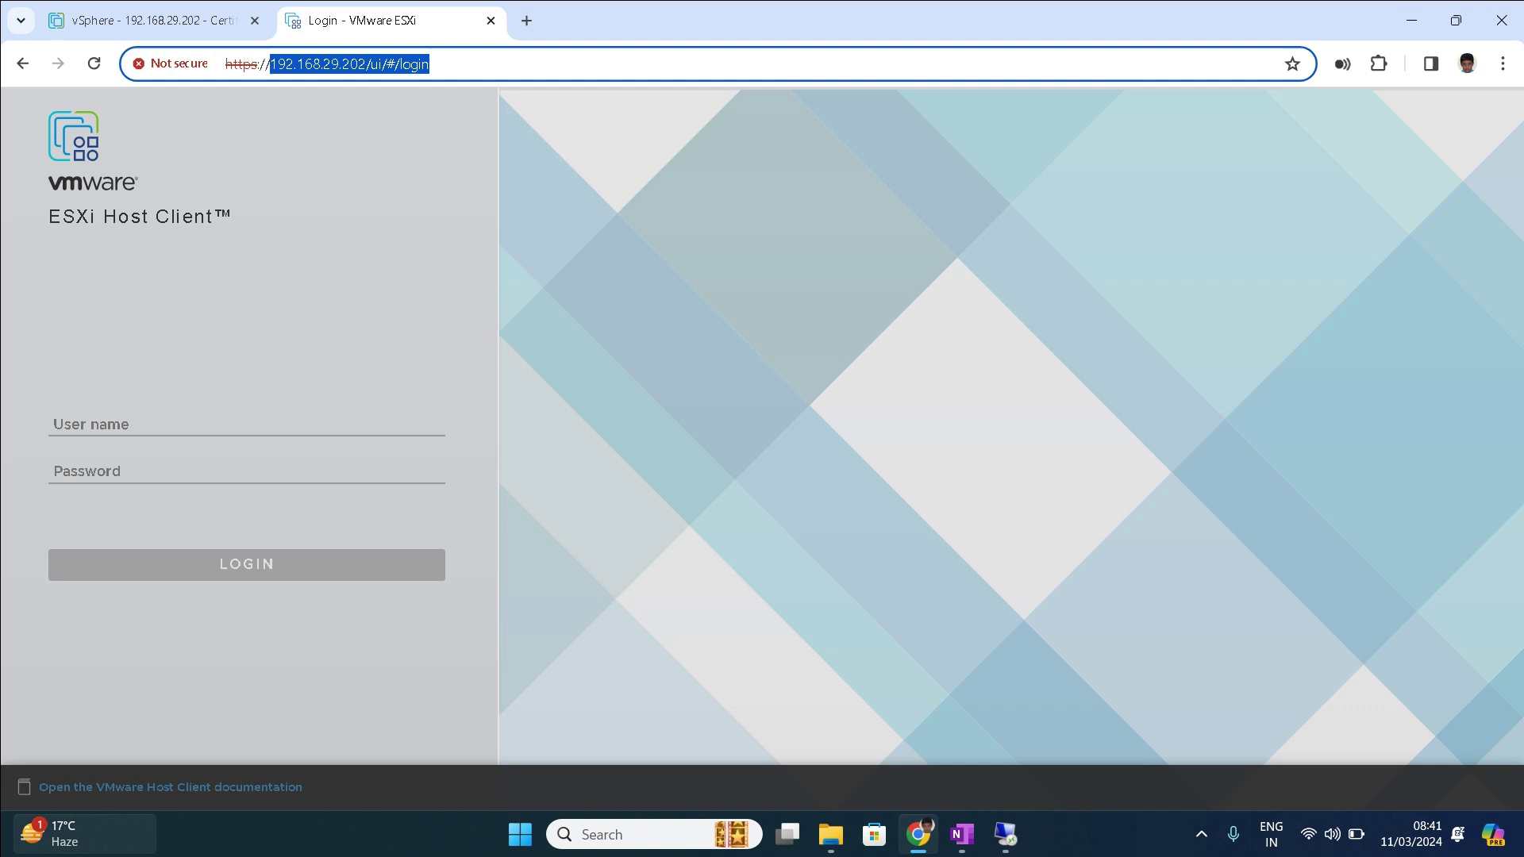
- Open esxi02.teslagroup.co.in in a new browser tab and continue to the site over the insecure connection
{"action": "key", "text": "ctrl+t"}
{"action": "type", "text": "e"}
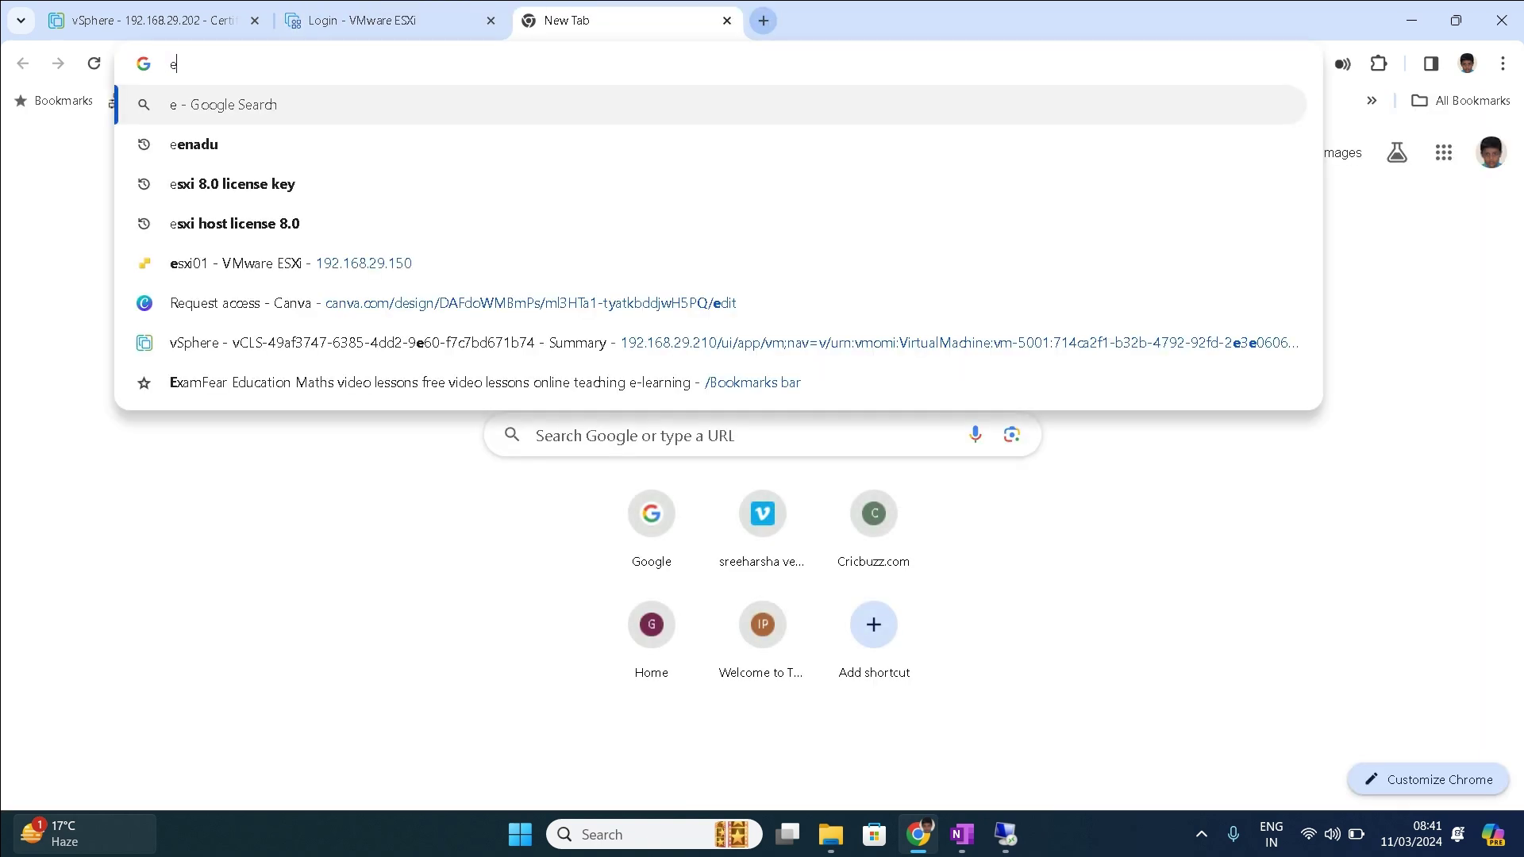
{"action": "type", "text": "sxi0"}
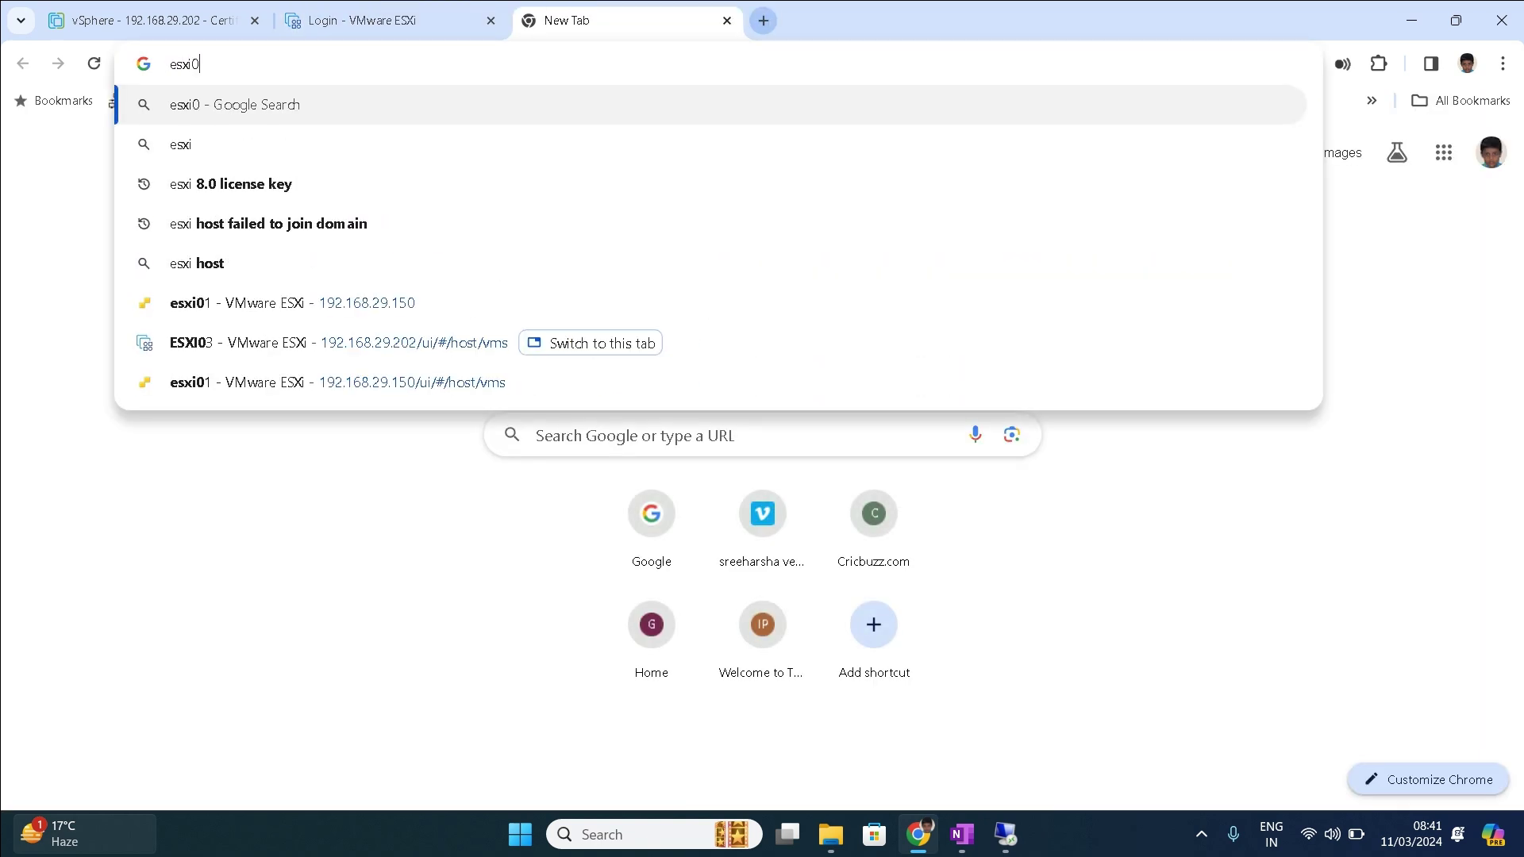
{"action": "type", "text": "2.tes"}
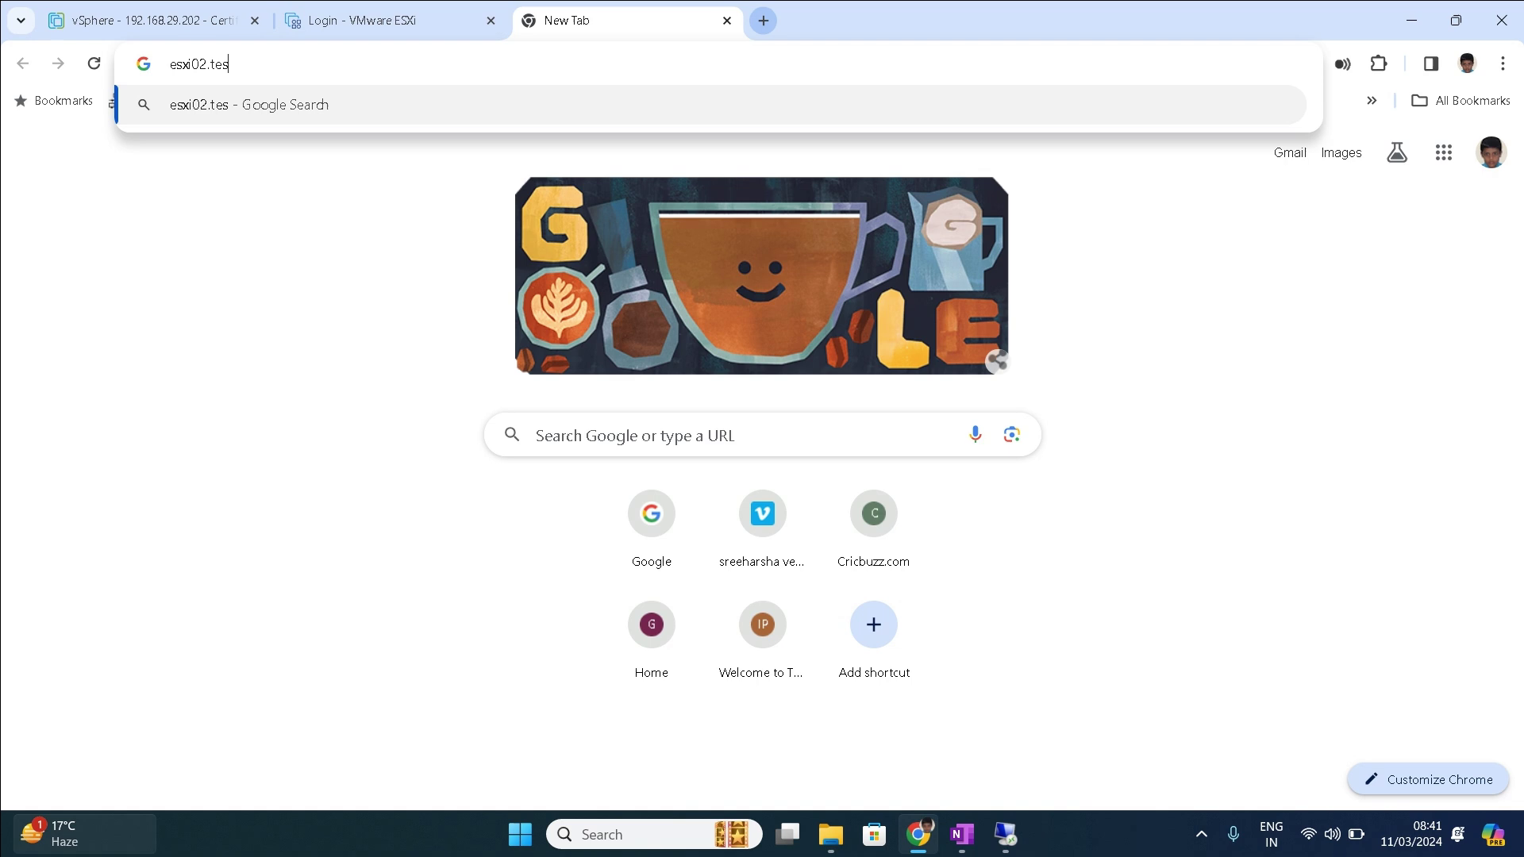
{"action": "type", "text": "lagroup.co.in"}
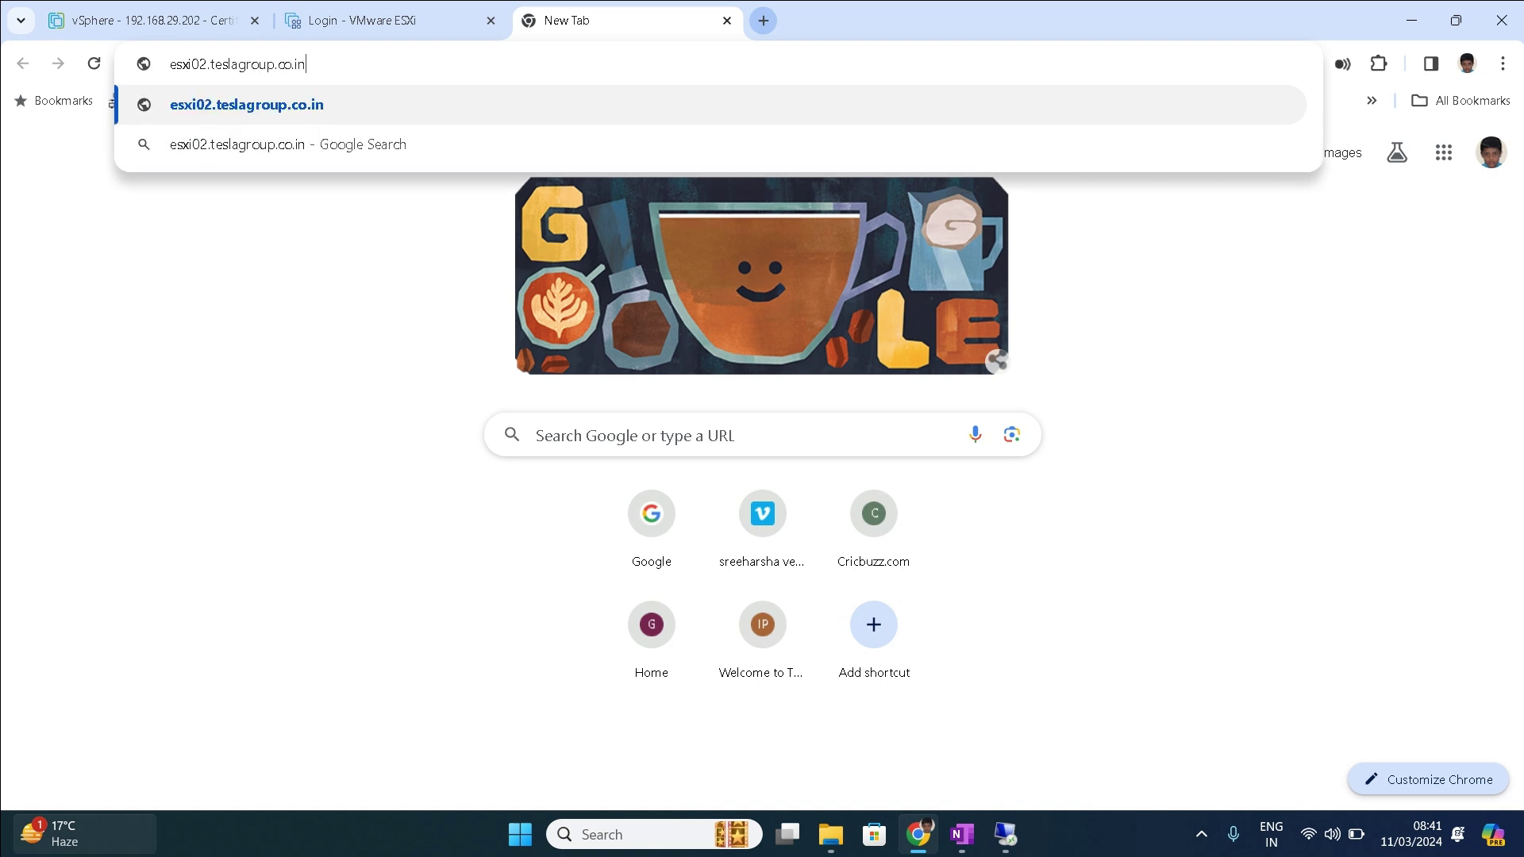
{"action": "key", "text": "Return"}
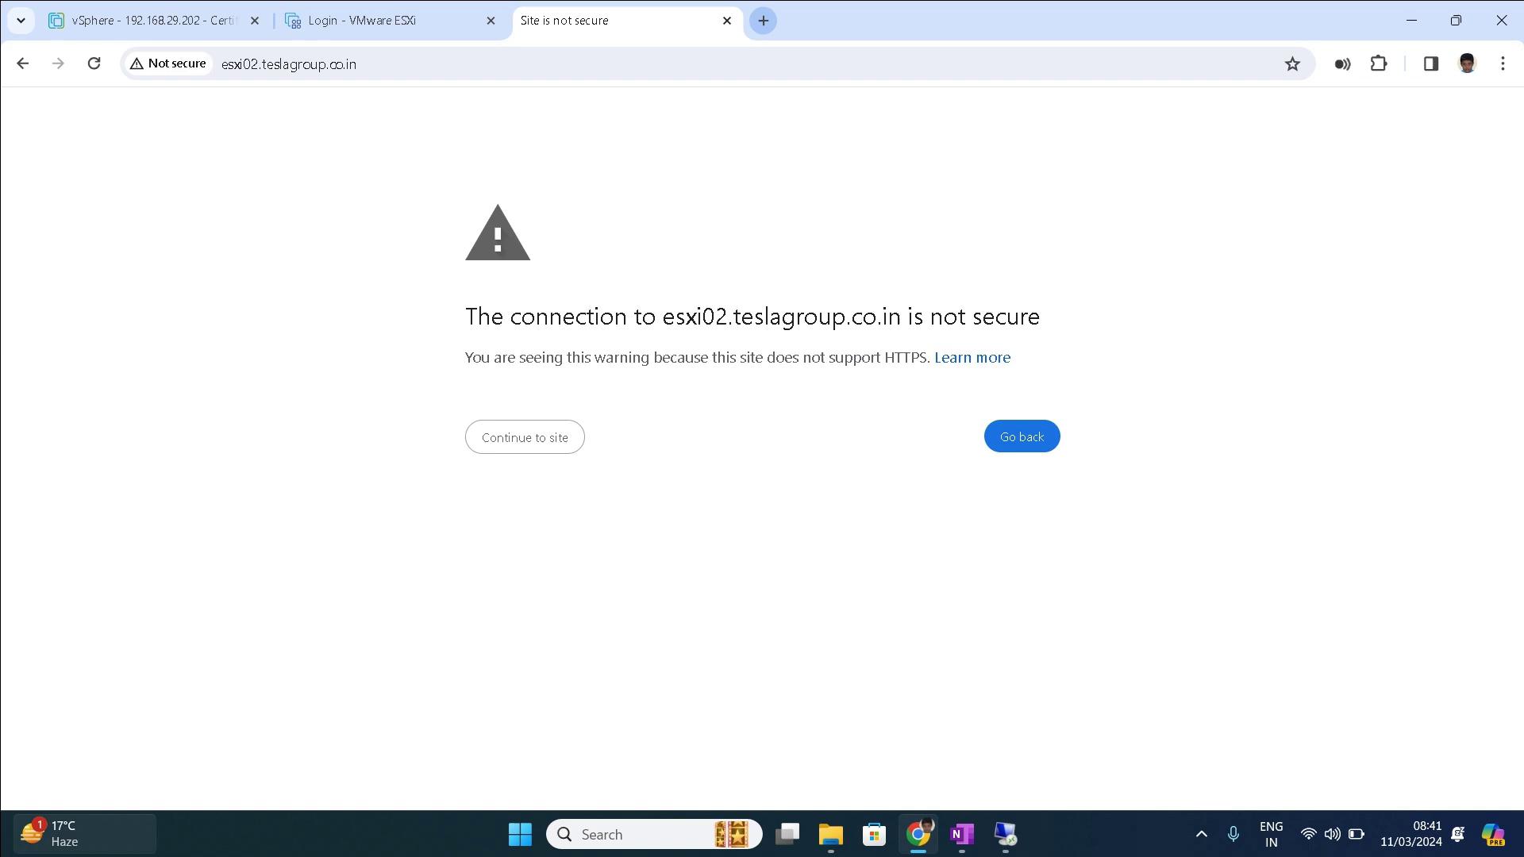
{"action": "left_click", "coordinate": [524, 438]}
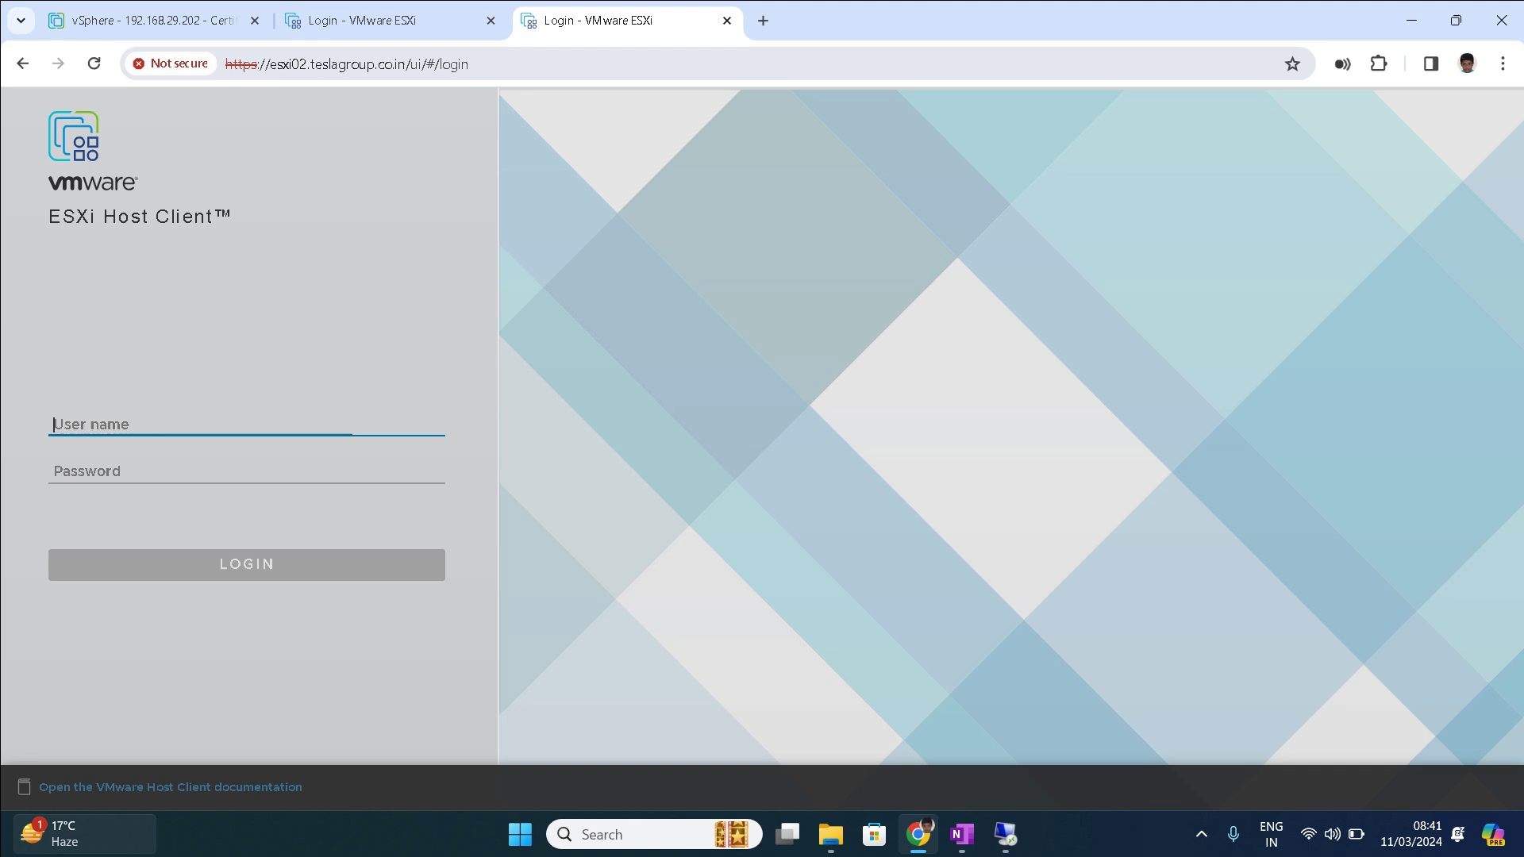
- Compare the esxi02.teslagroup.co.in login page address with the one open at 192.168.29.202
{"action": "left_click_drag", "start_coordinate": [276, 64], "coordinate": [469, 63]}
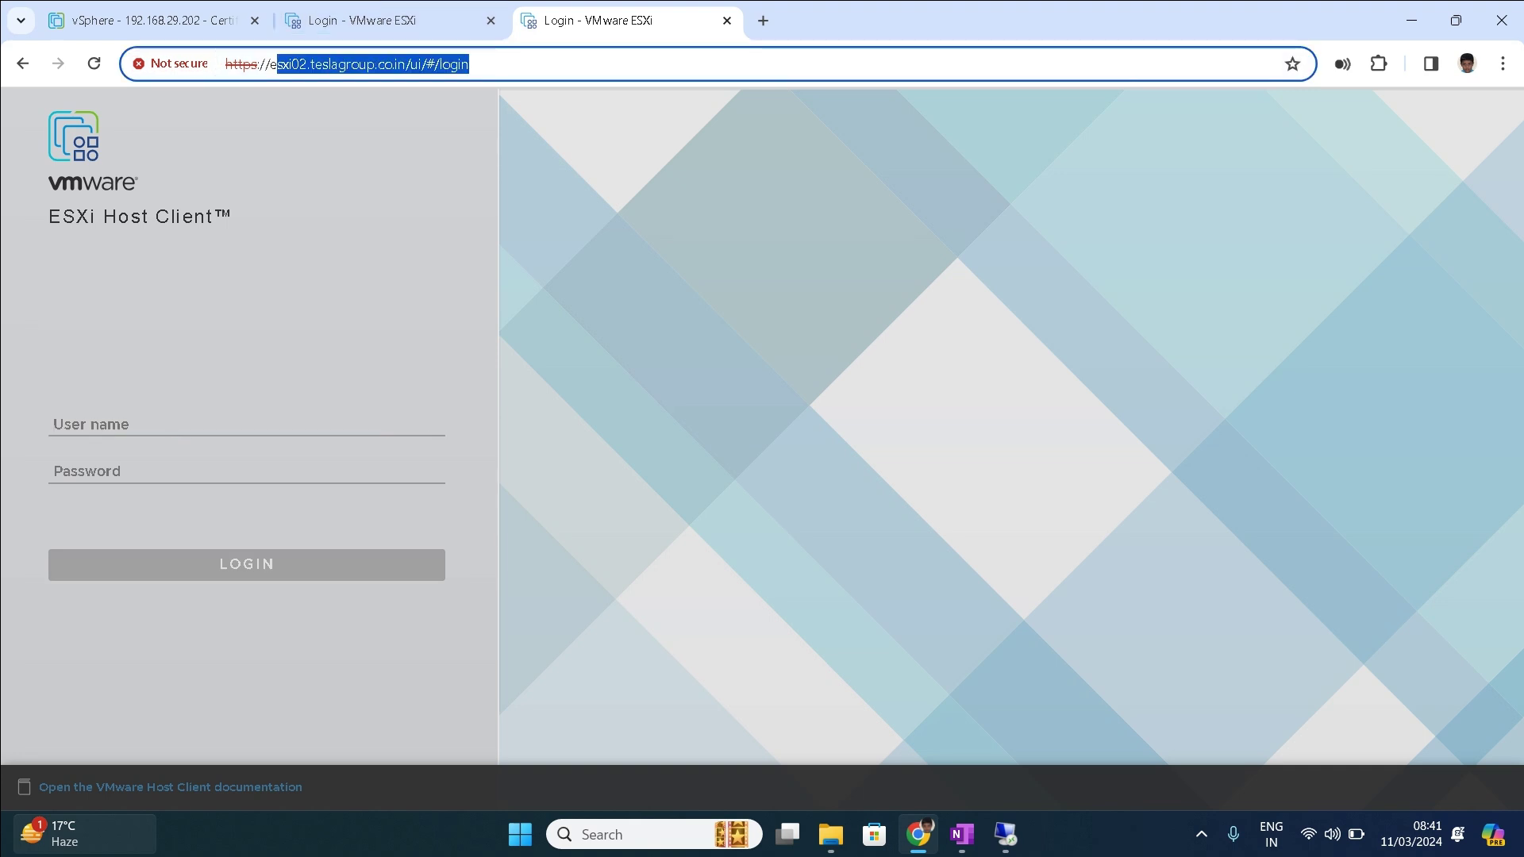
{"action": "left_click", "coordinate": [391, 22]}
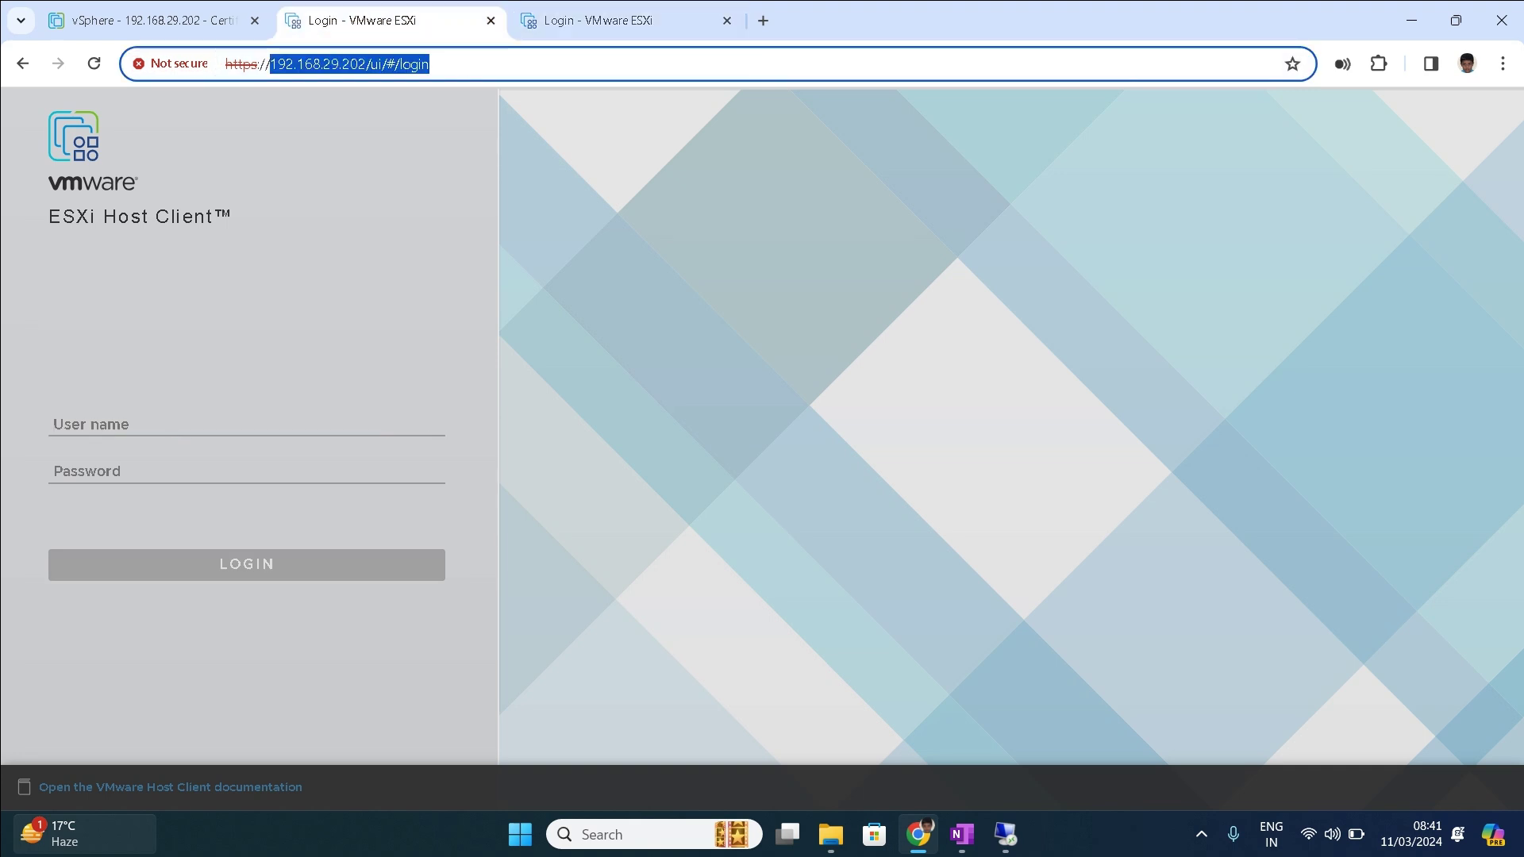
{"action": "key", "text": "ctrl+Tab"}
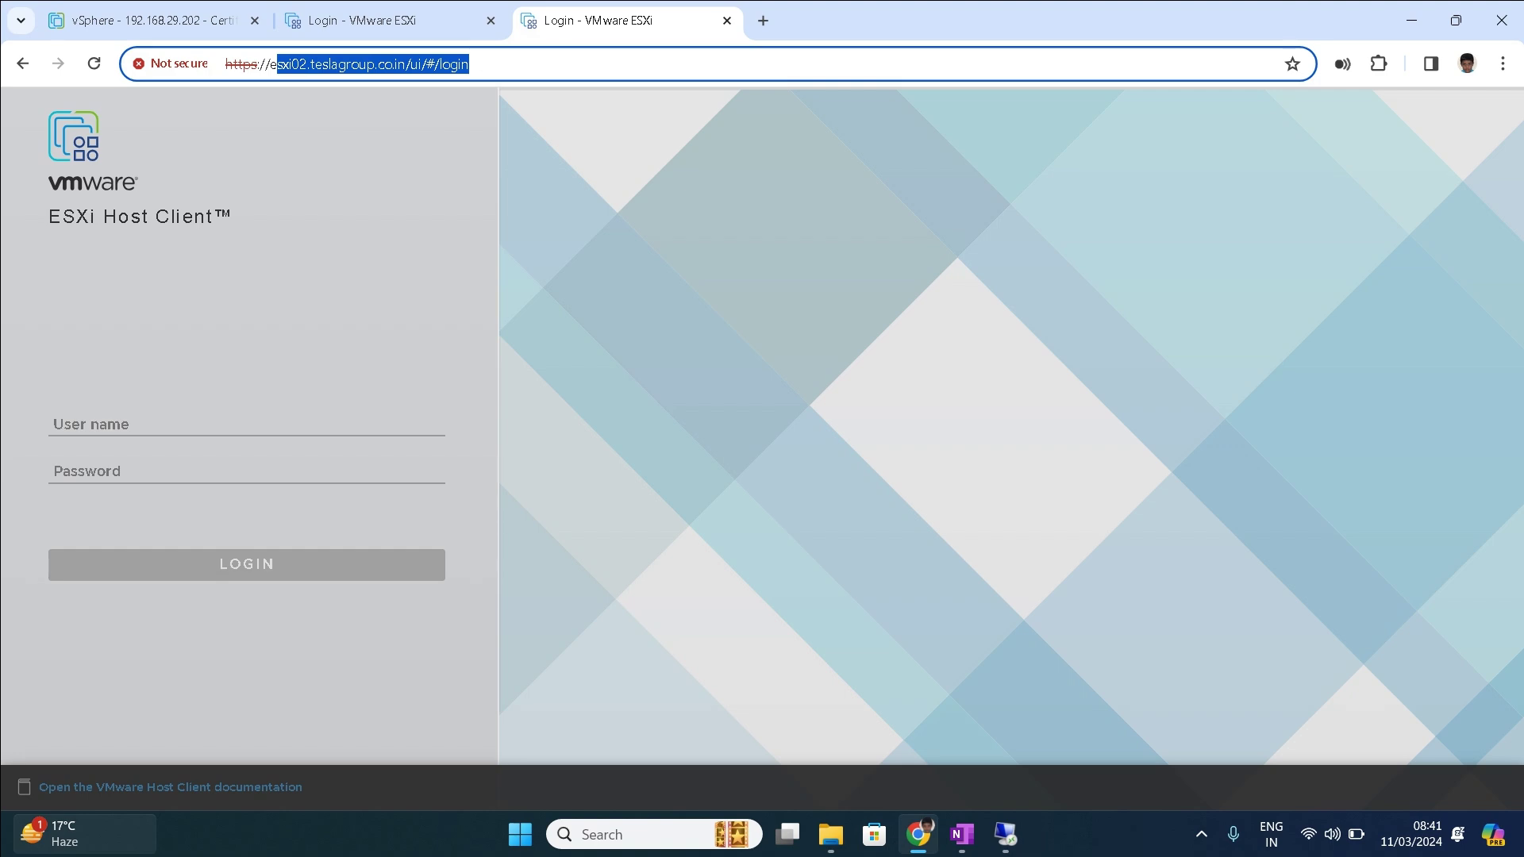
- Open the ESXi Host Client login page at 192.168.29.203 in a new browser tab
{"action": "key", "text": "ctrl+t"}
{"action": "type", "text": "192"}
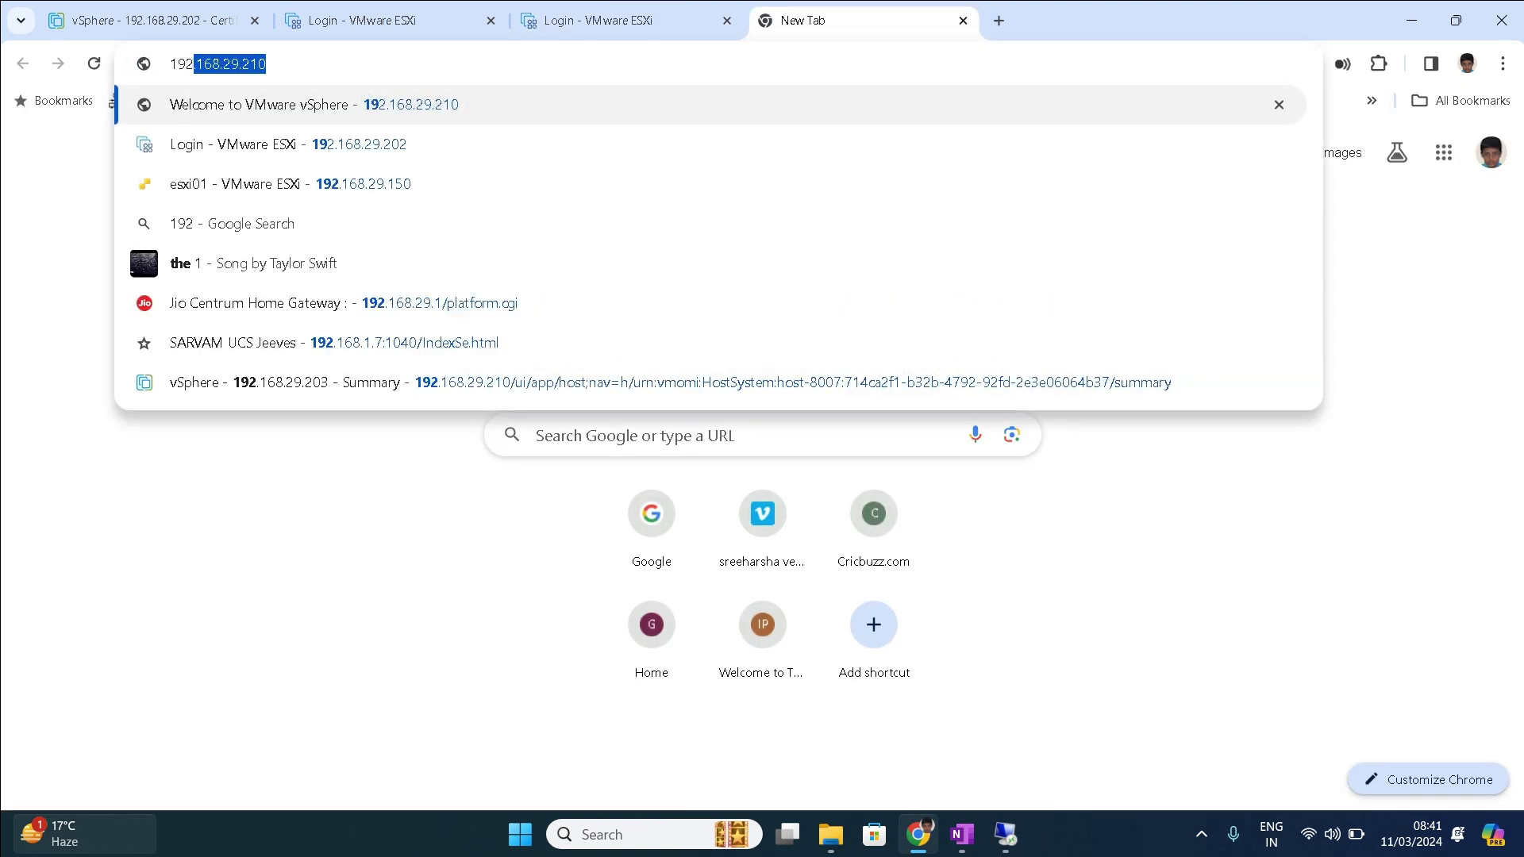
{"action": "type", "text": ".168.29.210"}
{"action": "key", "text": "BackSpace"}
{"action": "key", "text": "BackSpace"}
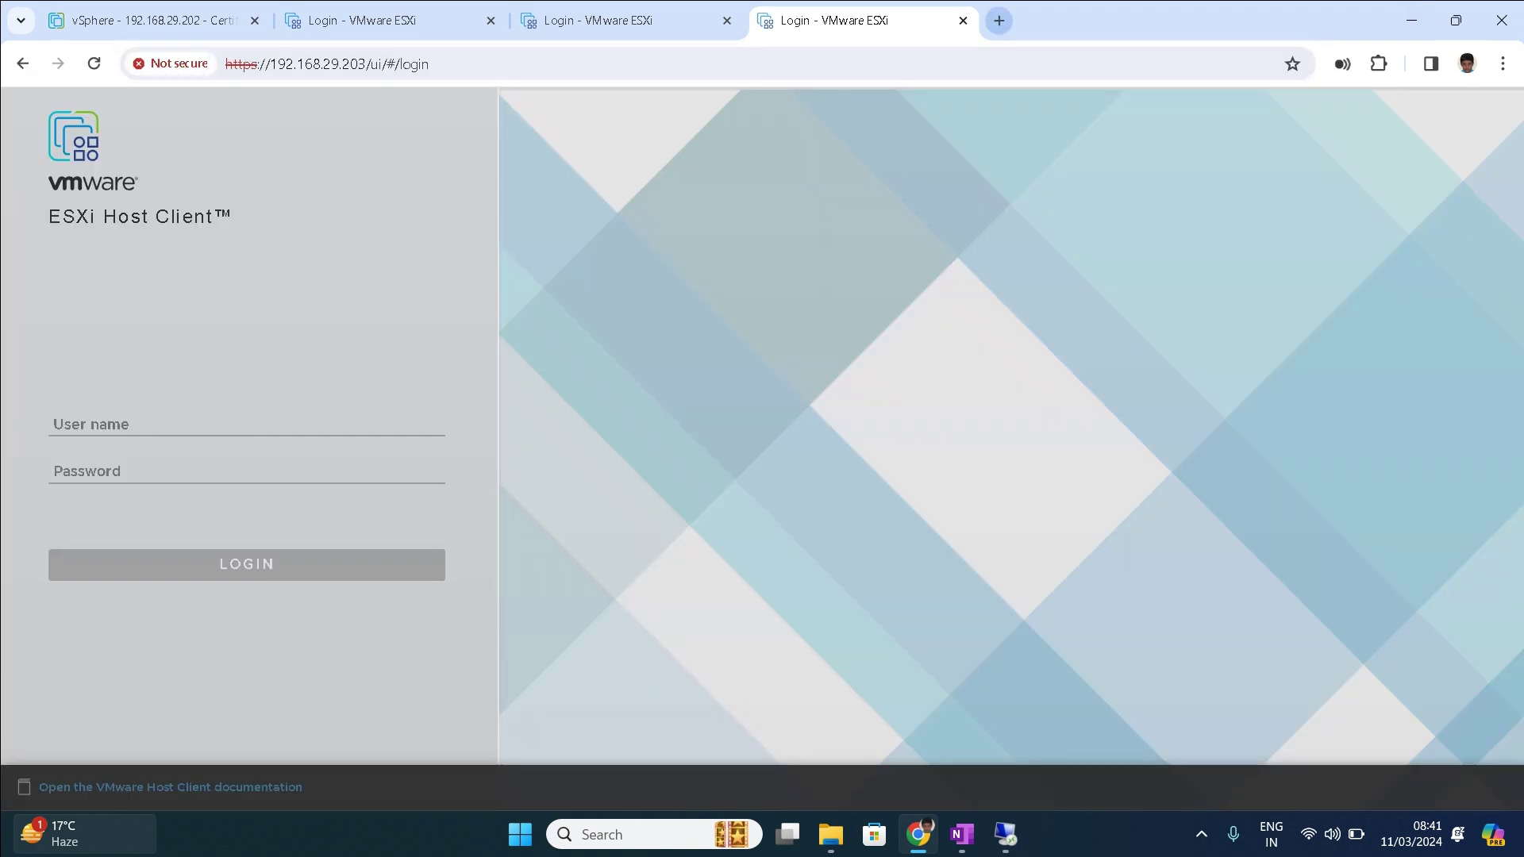
- Open esxi02.teslagroup.co.in in another new tab and compare it with the login page at 192.168.29.203
{"action": "key", "text": "ctrl+t"}
{"action": "type", "text": "esxi"}
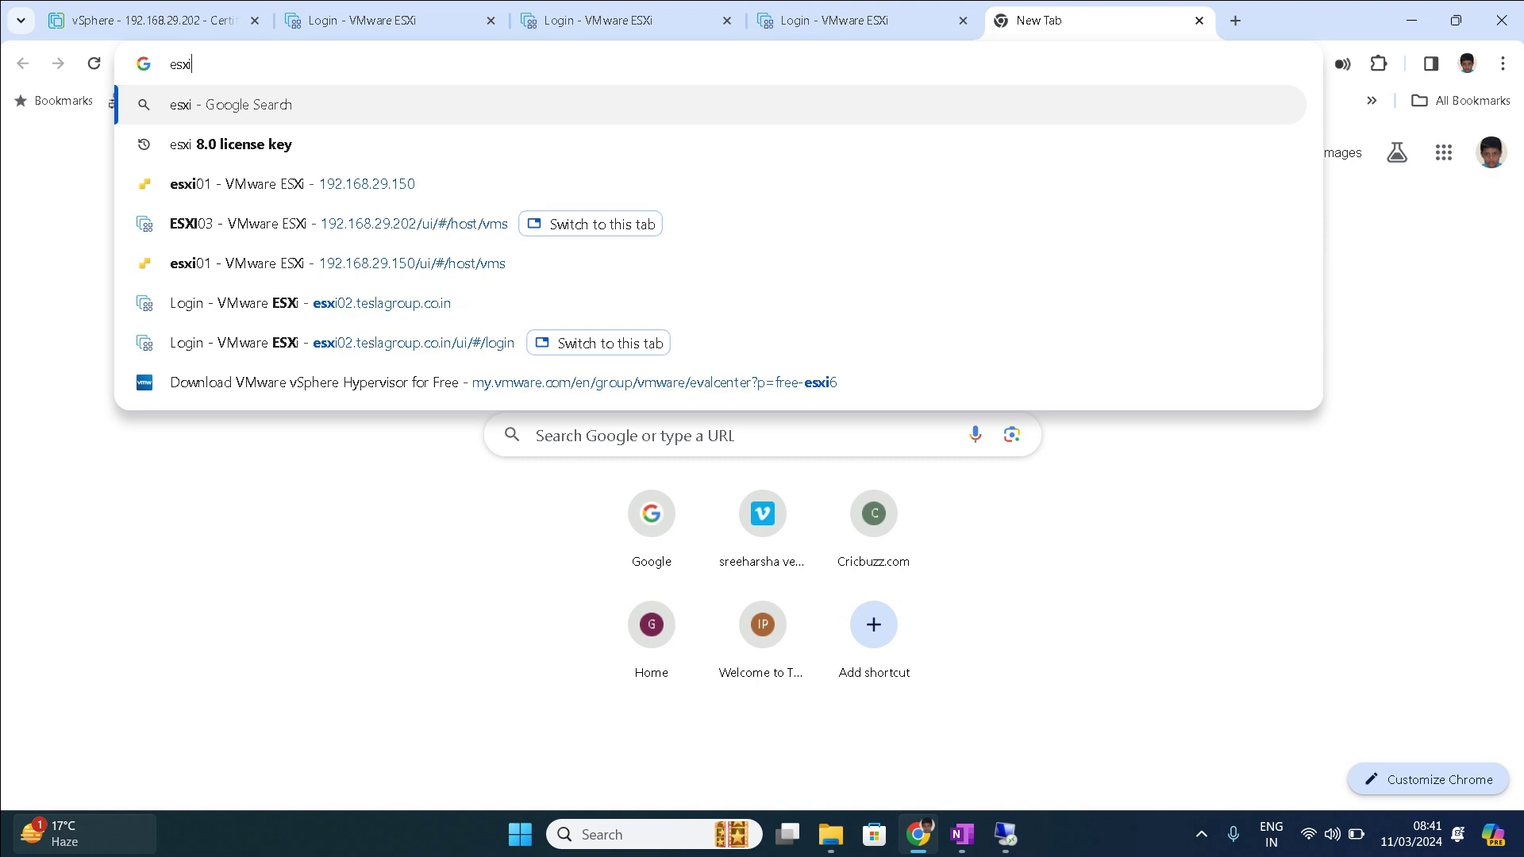
{"action": "type", "text": "02.tes"}
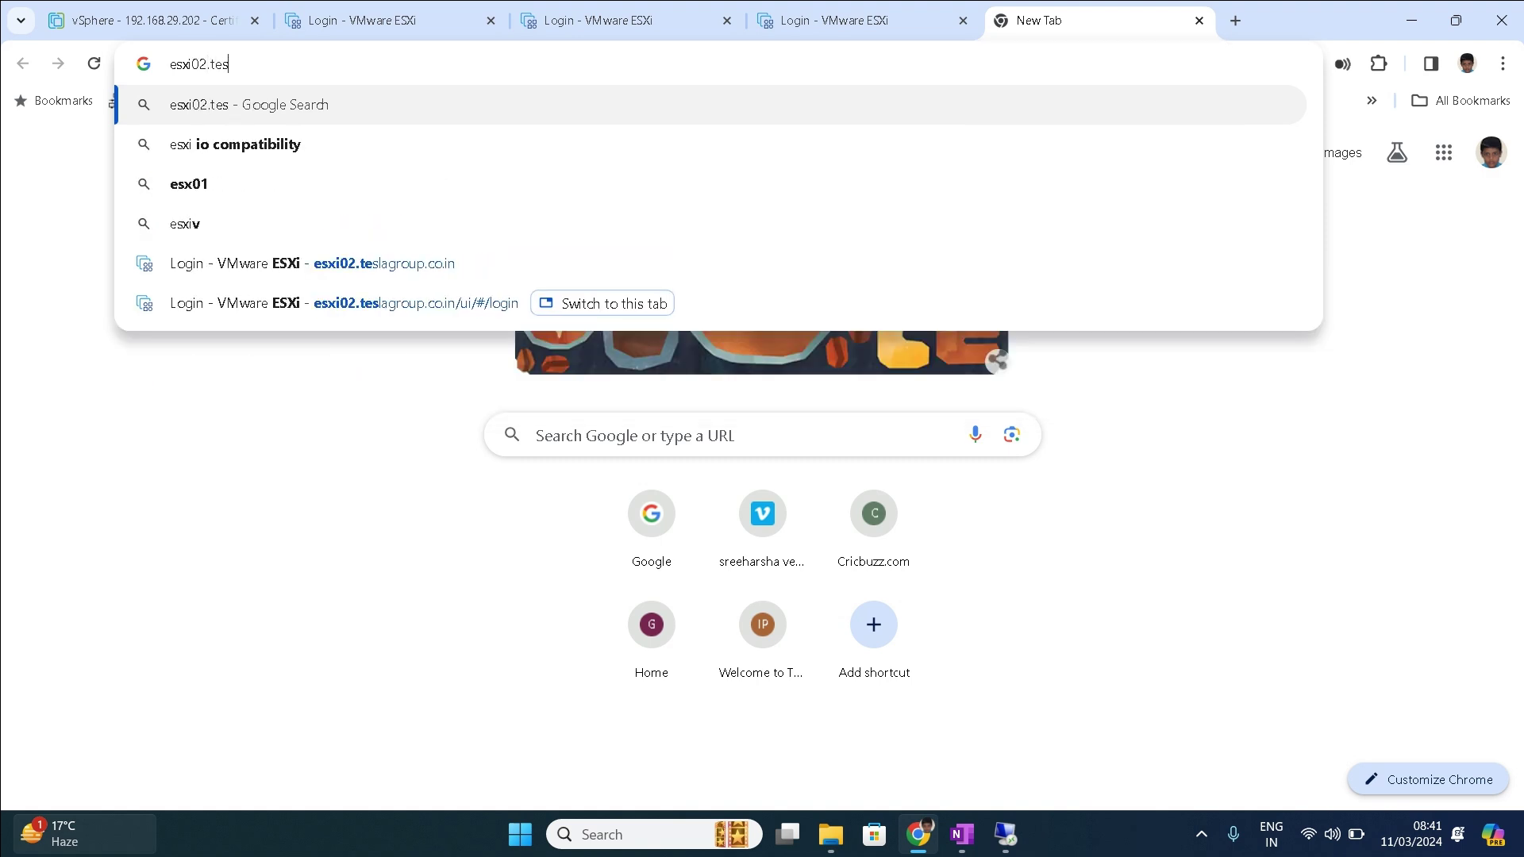
{"action": "type", "text": "lagroup.co.in"}
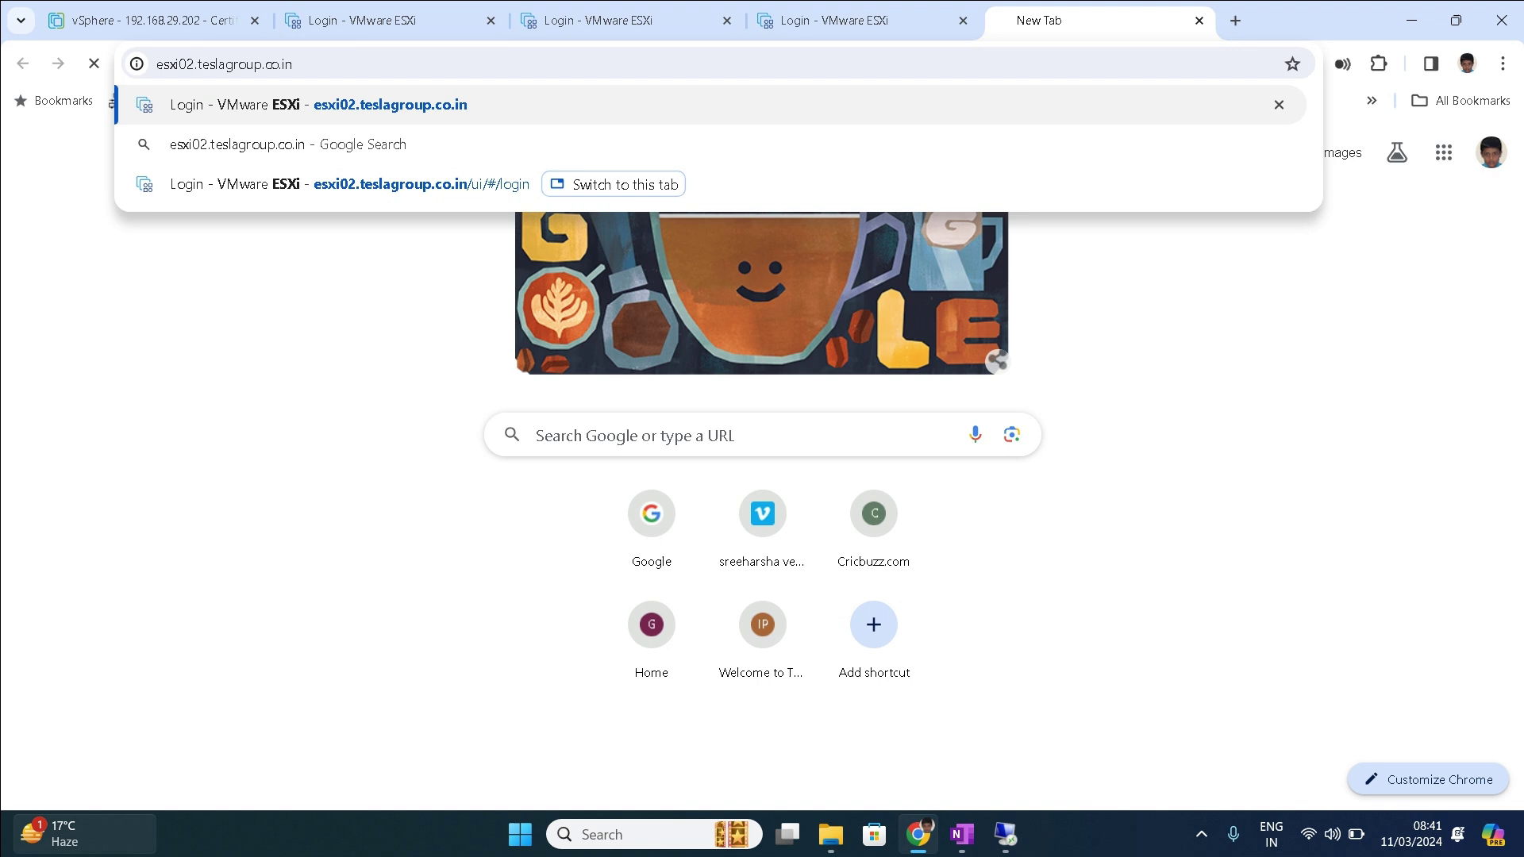
{"action": "key", "text": "Return"}
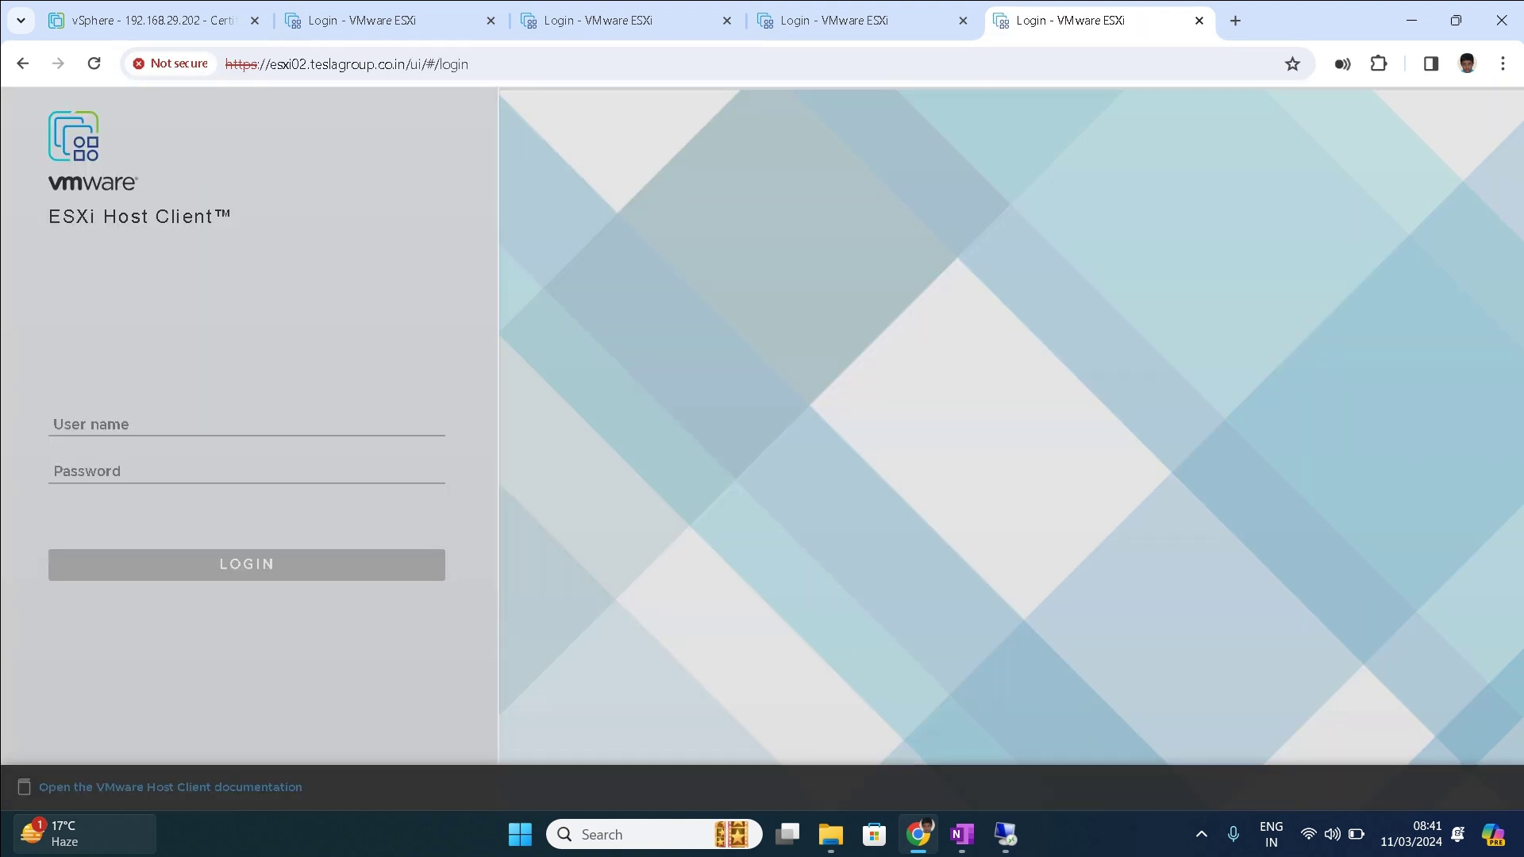
{"action": "left_click", "coordinate": [857, 21]}
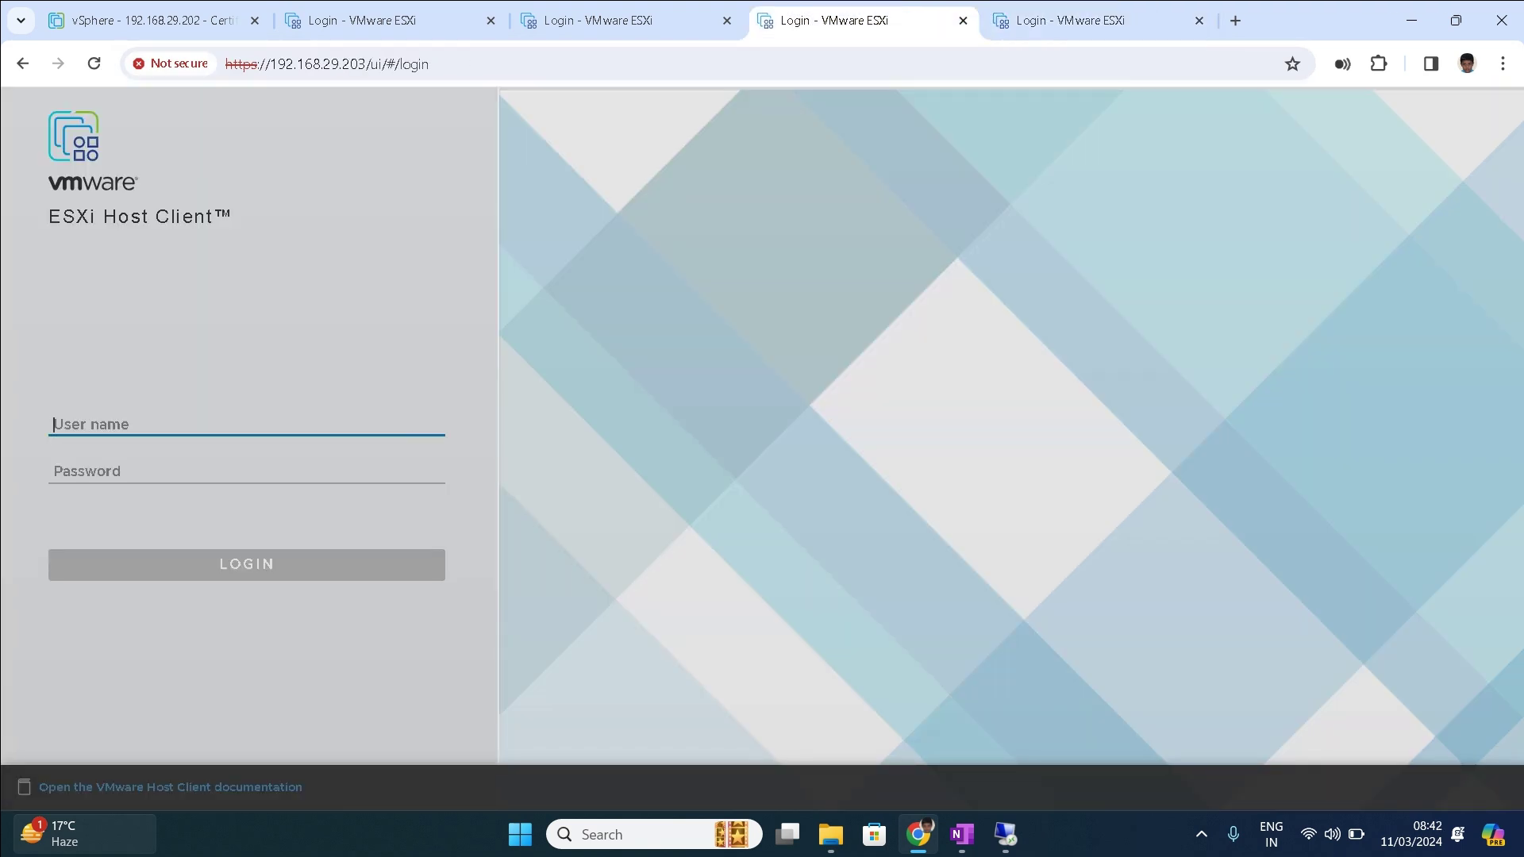